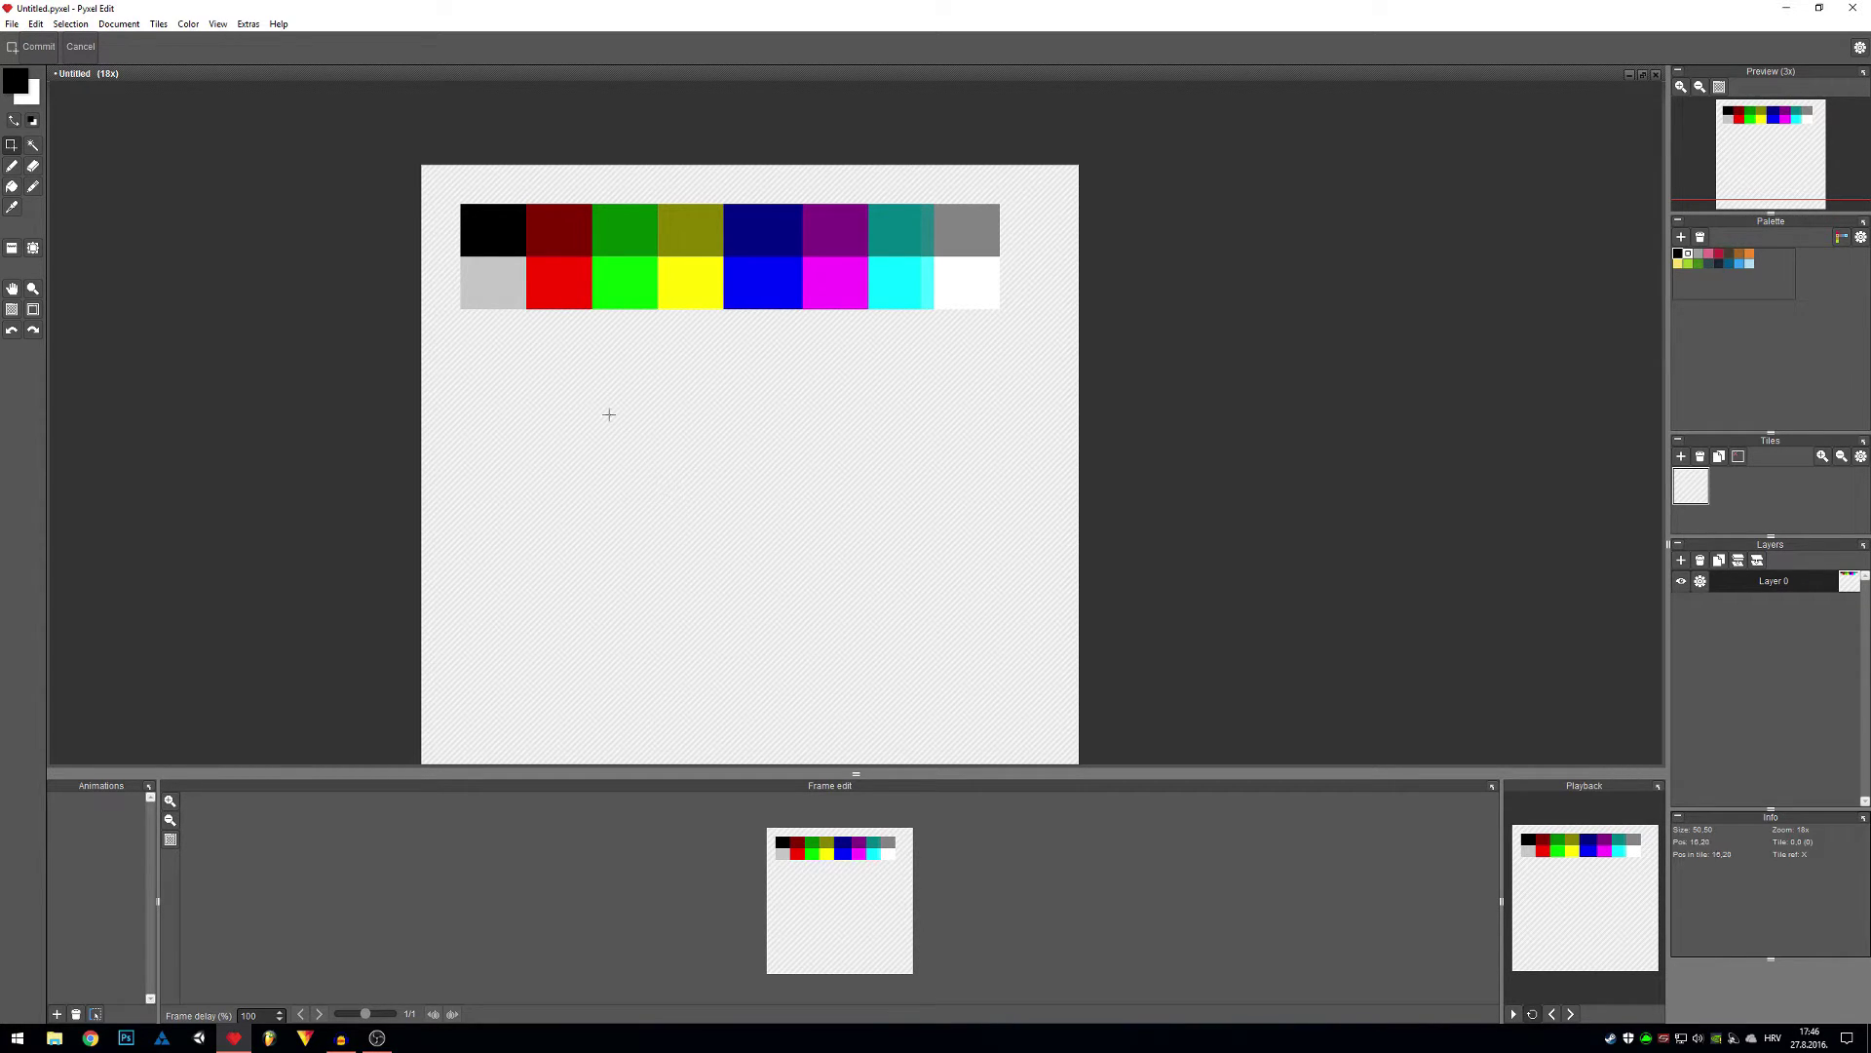
Step: Draw a tall bright blue bar below the swatches with the pencil, filling its gaps
key(b)
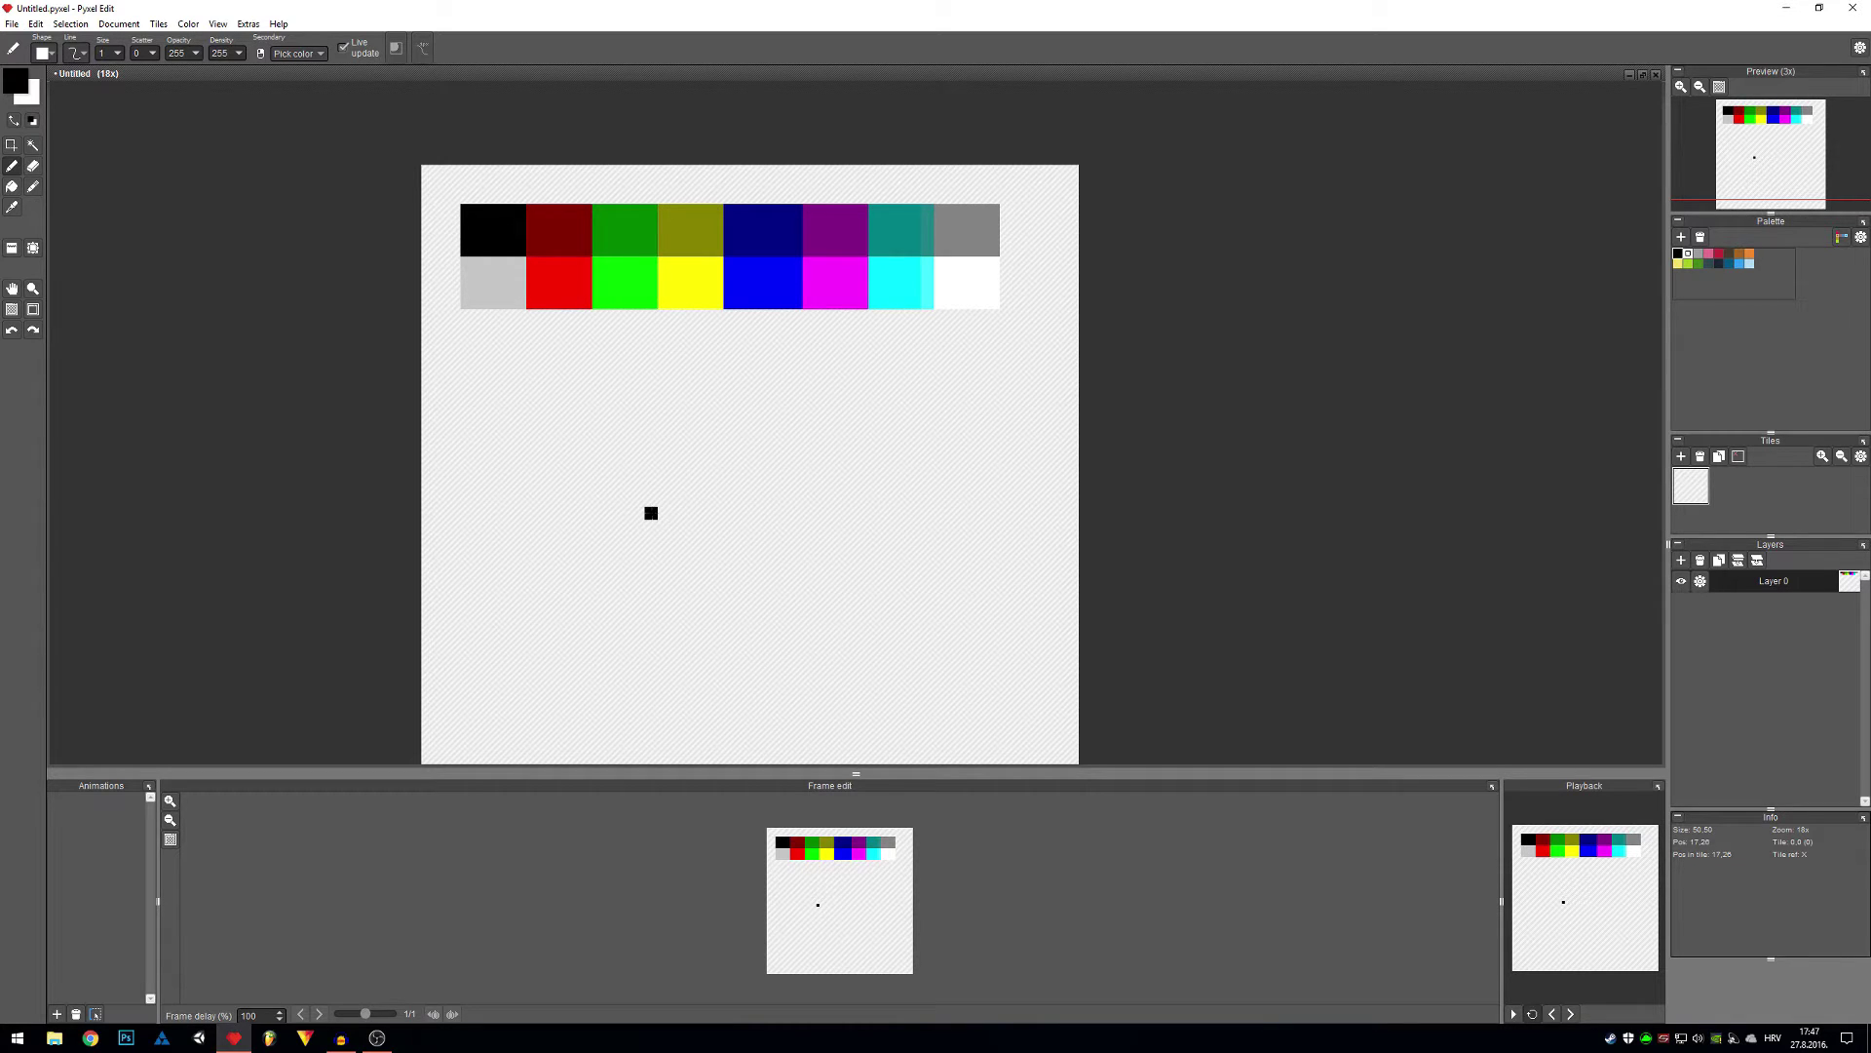
alt+click(763, 303)
mouse_move(612, 514)
mouse_down()
mouse_move(620, 632)
mouse_move(625, 514)
mouse_move(638, 634)
mouse_up()
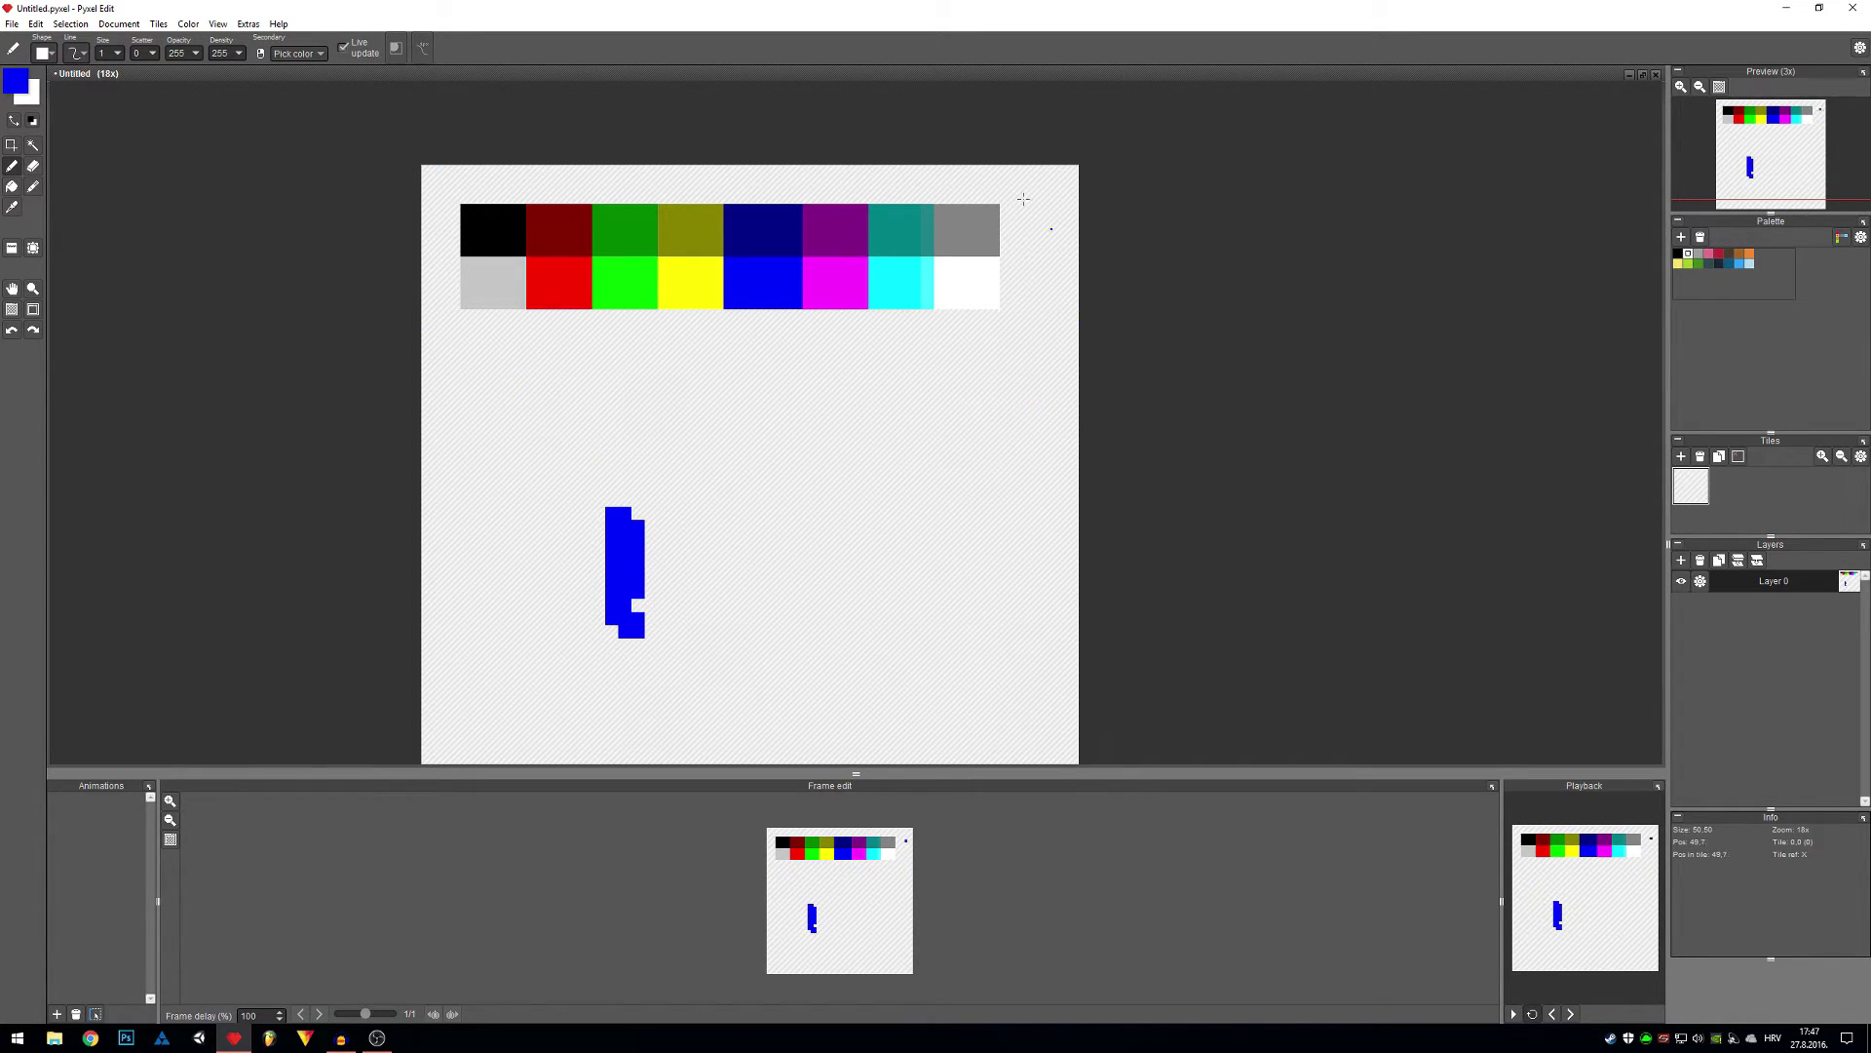
click(637, 604)
click(638, 513)
click(612, 631)
Step: Widen the bar with navy columns on its right half, undoing one stray pixel
alt+click(796, 250)
click(651, 526)
mouse_move(653, 513)
mouse_down()
mouse_move(653, 630)
mouse_move(662, 514)
mouse_move(679, 516)
mouse_move(656, 610)
mouse_up()
scroll(655, 609, up, 2)
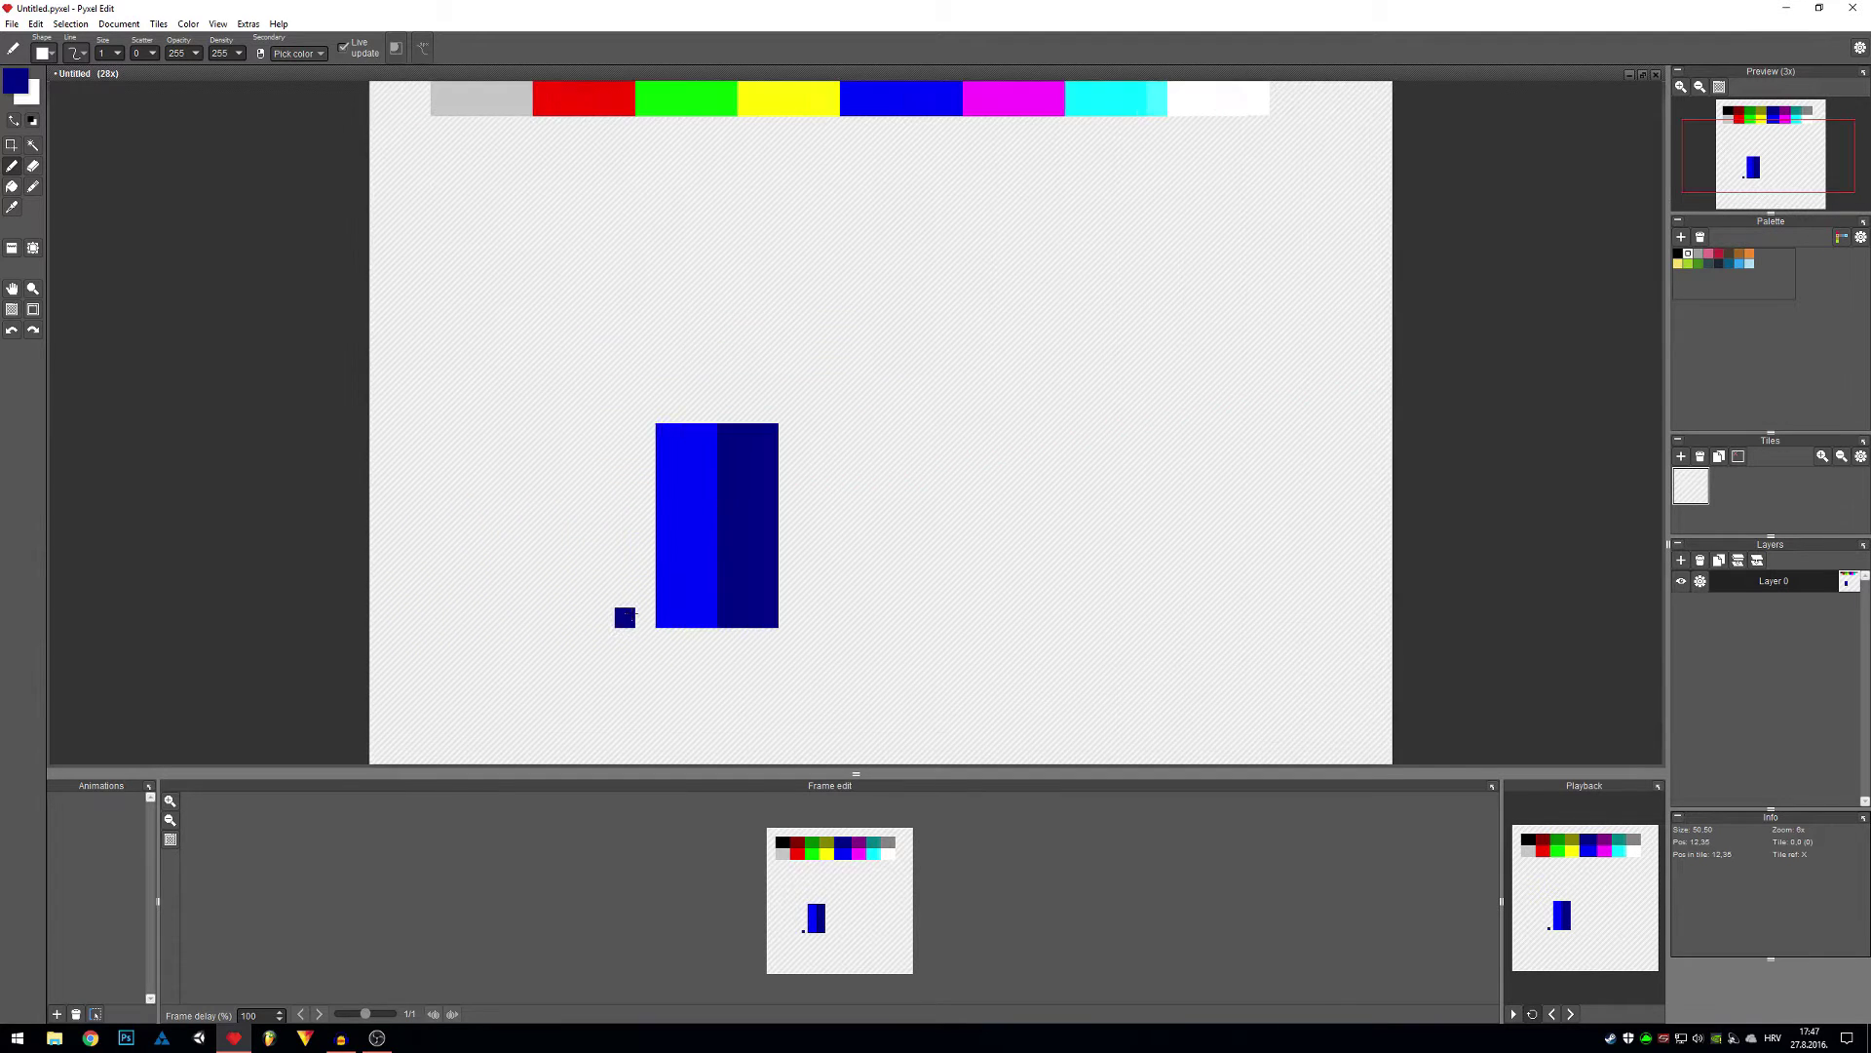
scroll(799, 534, up, 1)
click(797, 544)
key(ctrl+z)
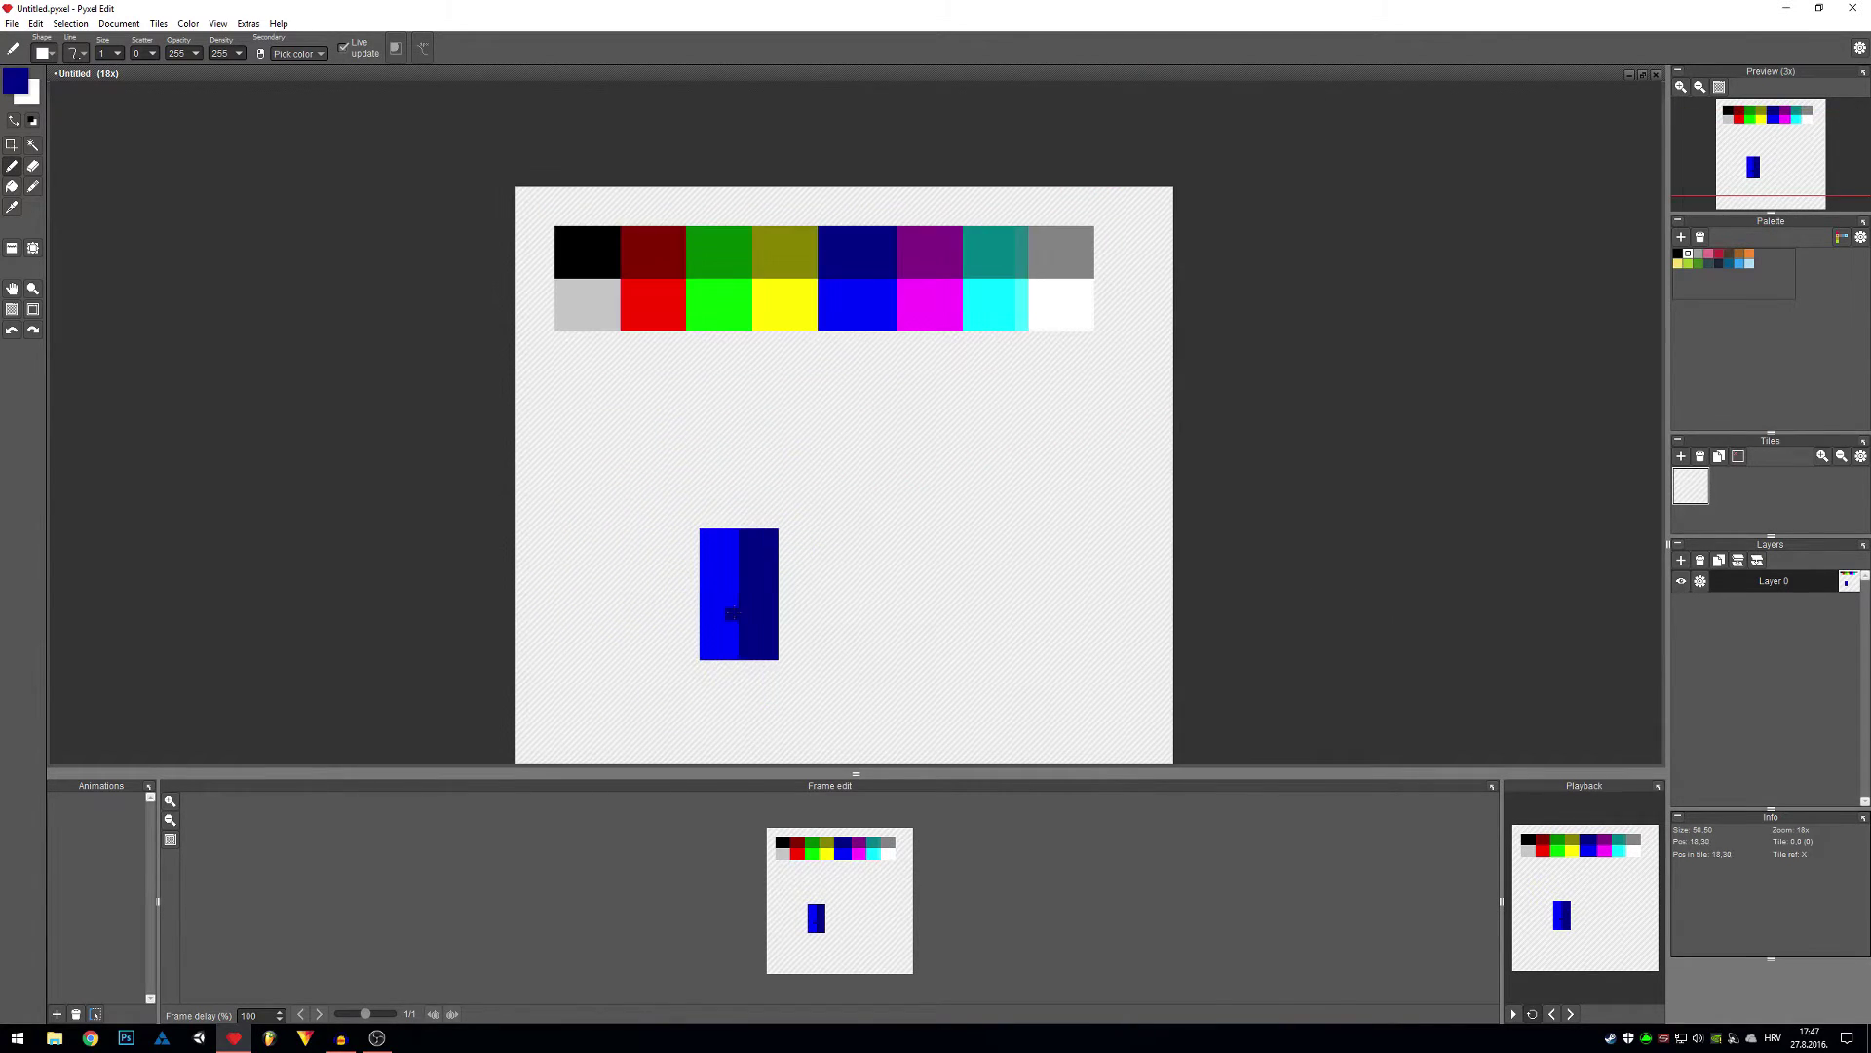
scroll(801, 554, up, 2)
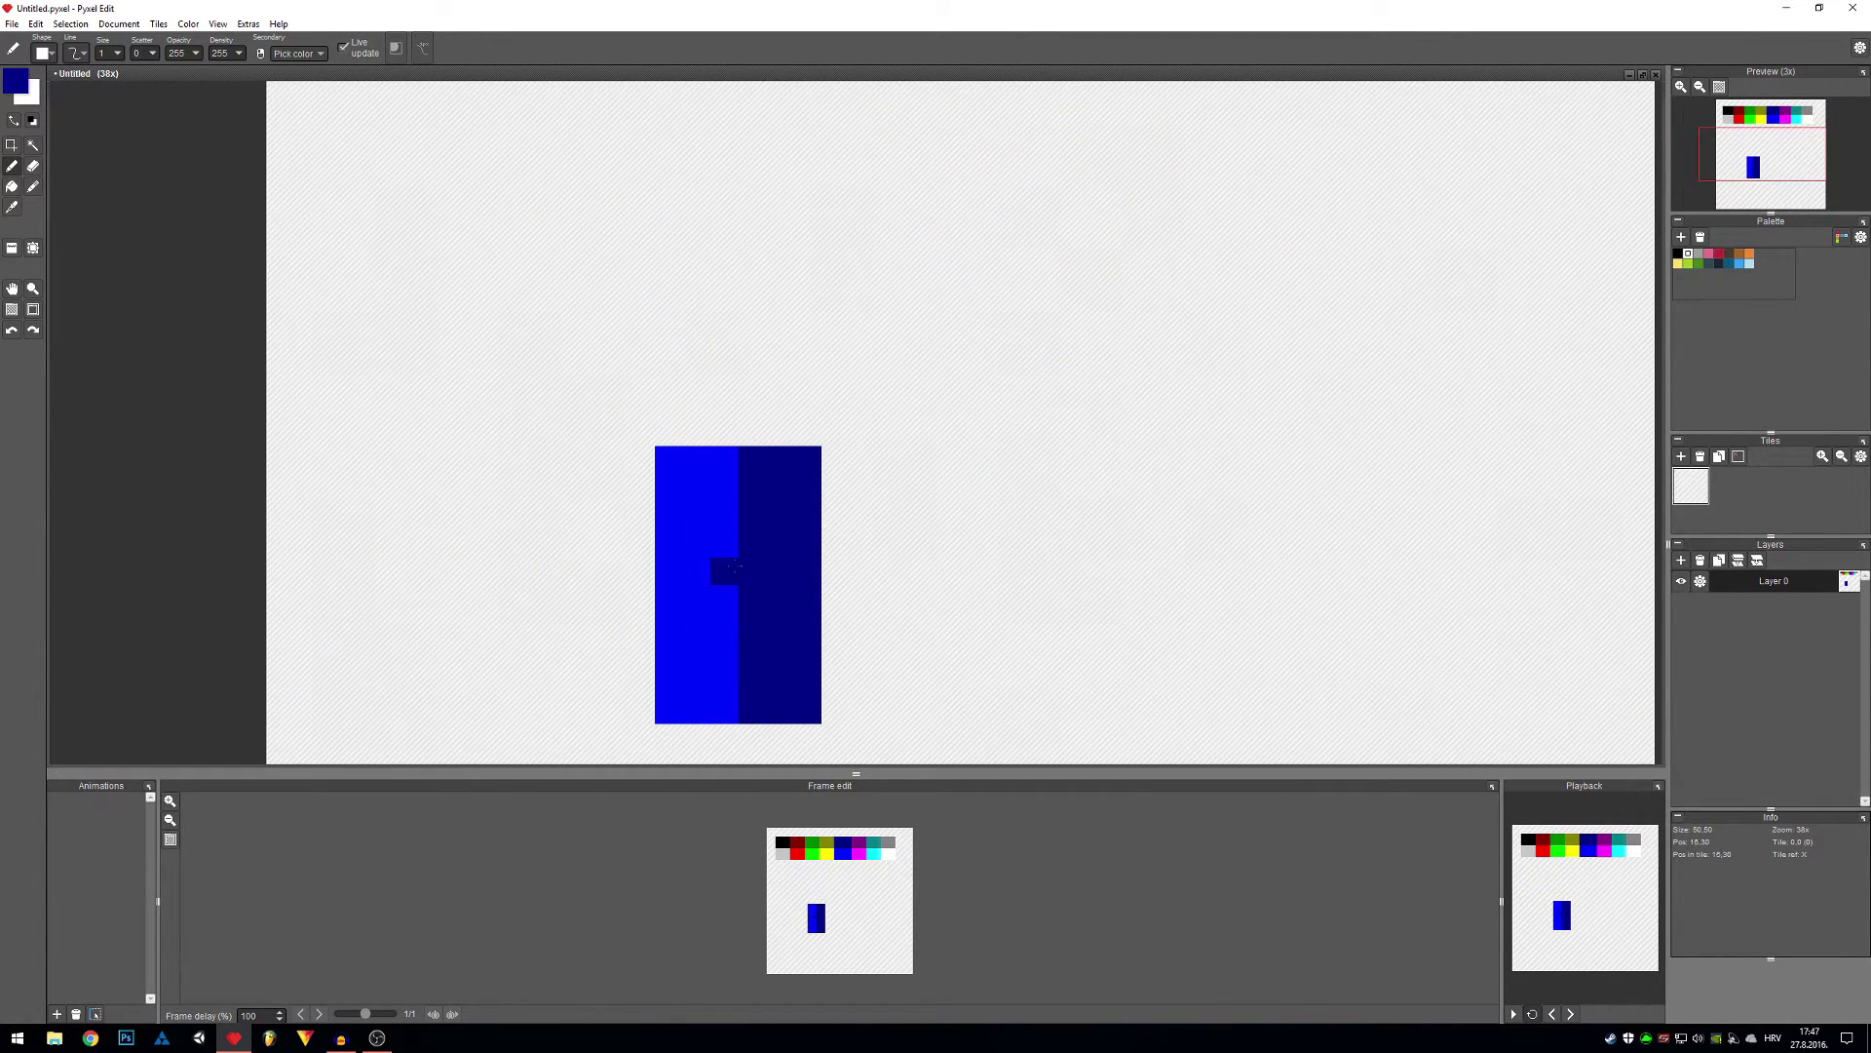
scroll(758, 595, down, 3)
scroll(770, 610, up, 2)
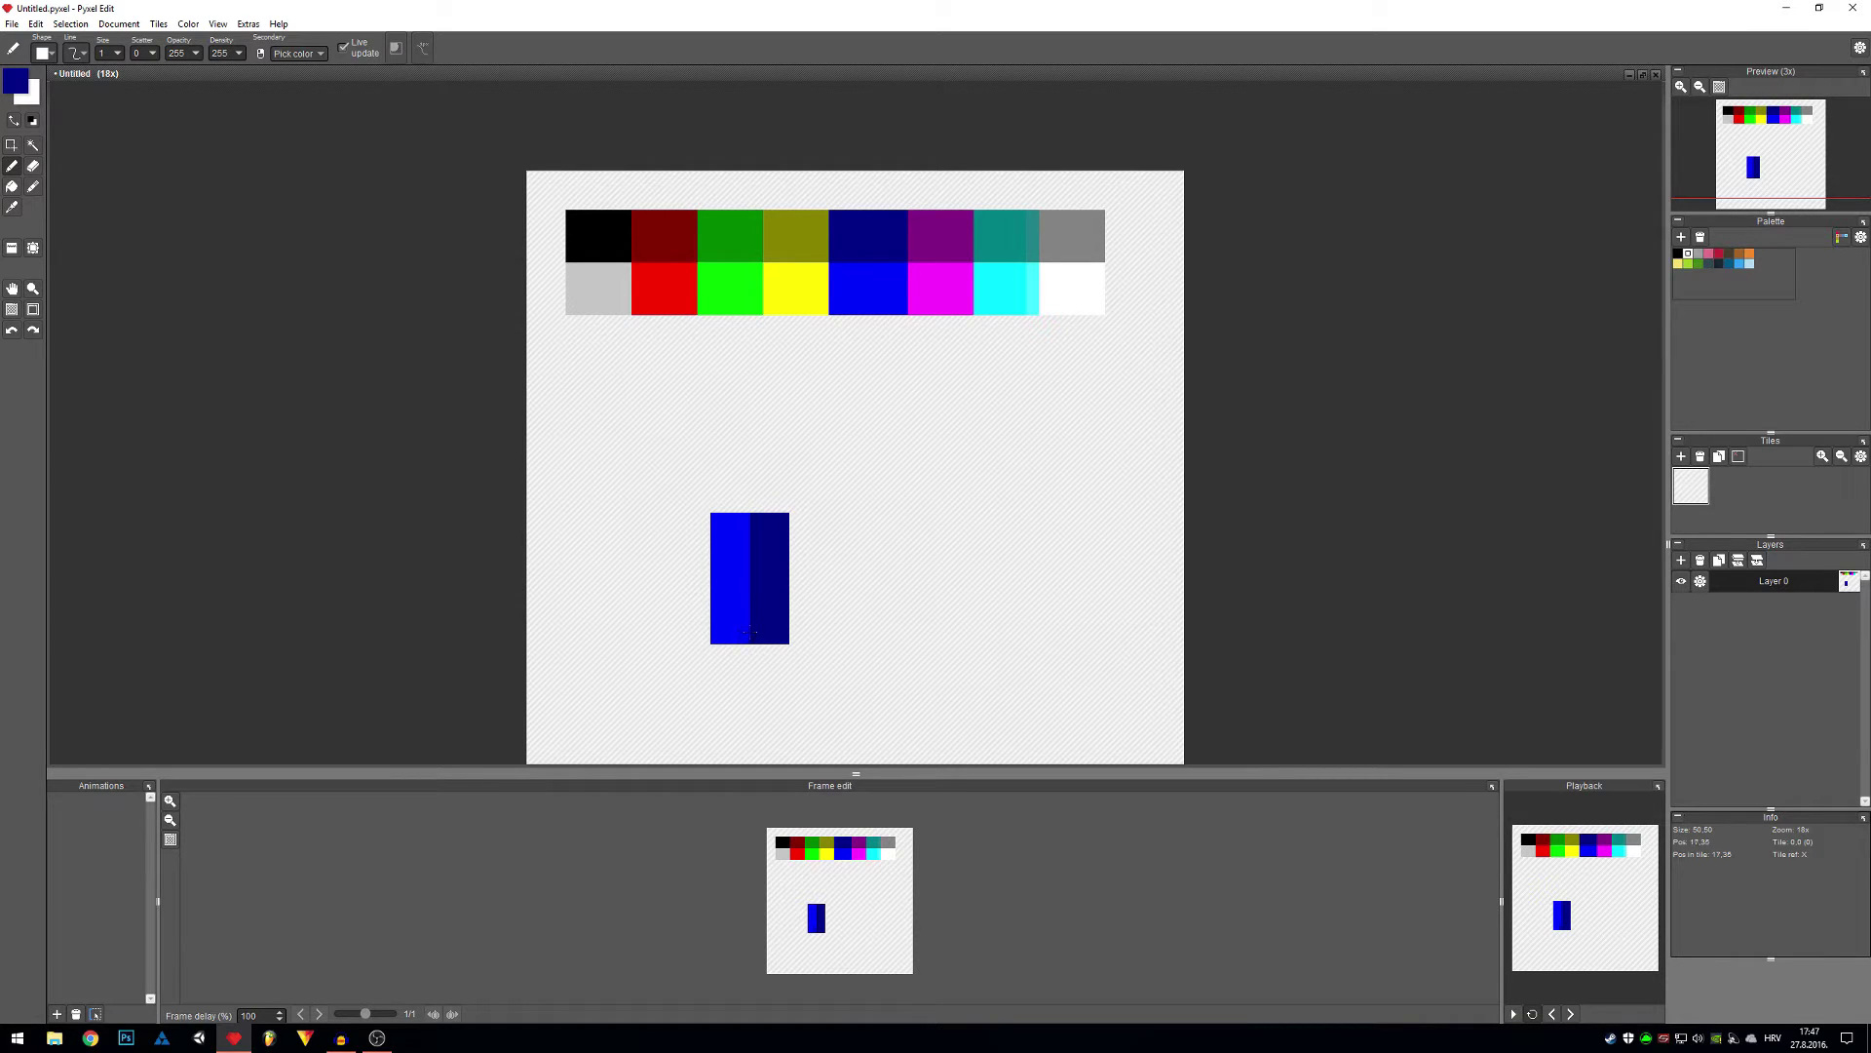
scroll(741, 638, up, 2)
Step: Place navy pixels in alternating rows up the seam column
key(i)
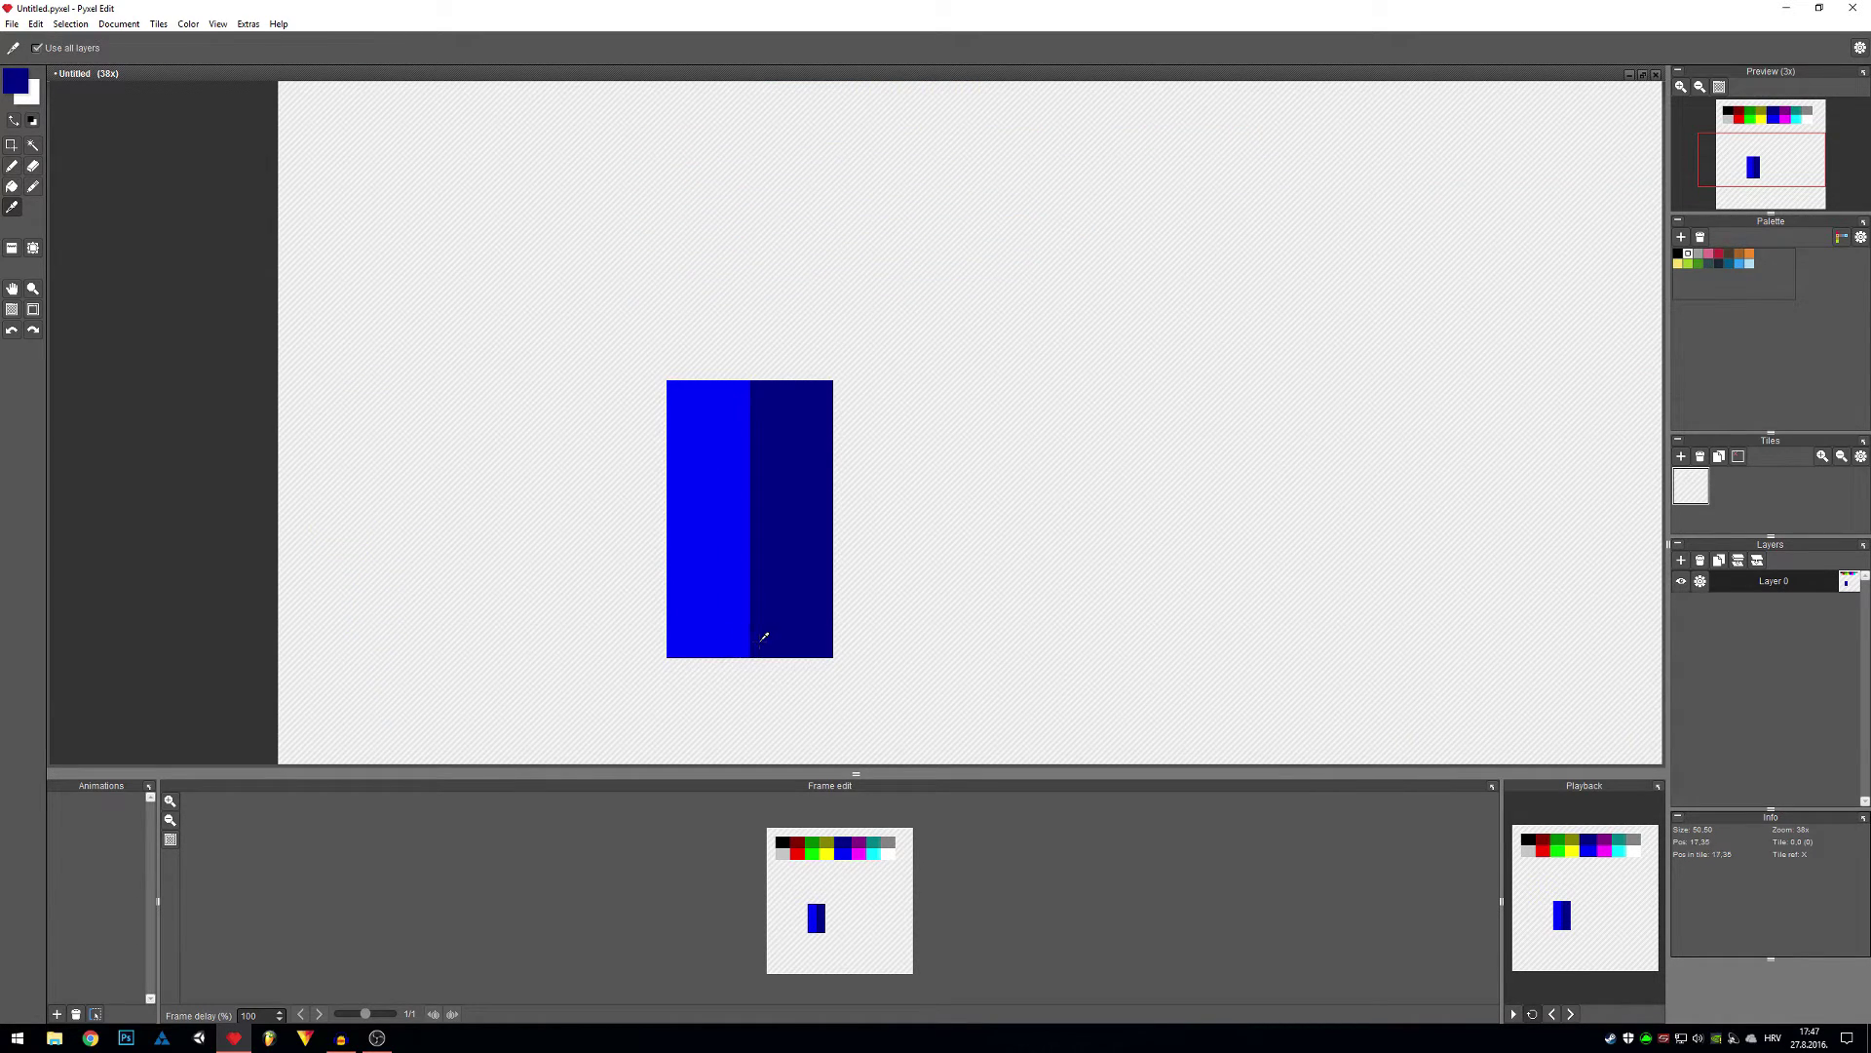
key(b)
click(736, 560)
click(736, 505)
click(735, 448)
click(734, 394)
Step: Sample bright blue from the block and add alternating bright blue pixels to form the checker
key(i)
click(731, 418)
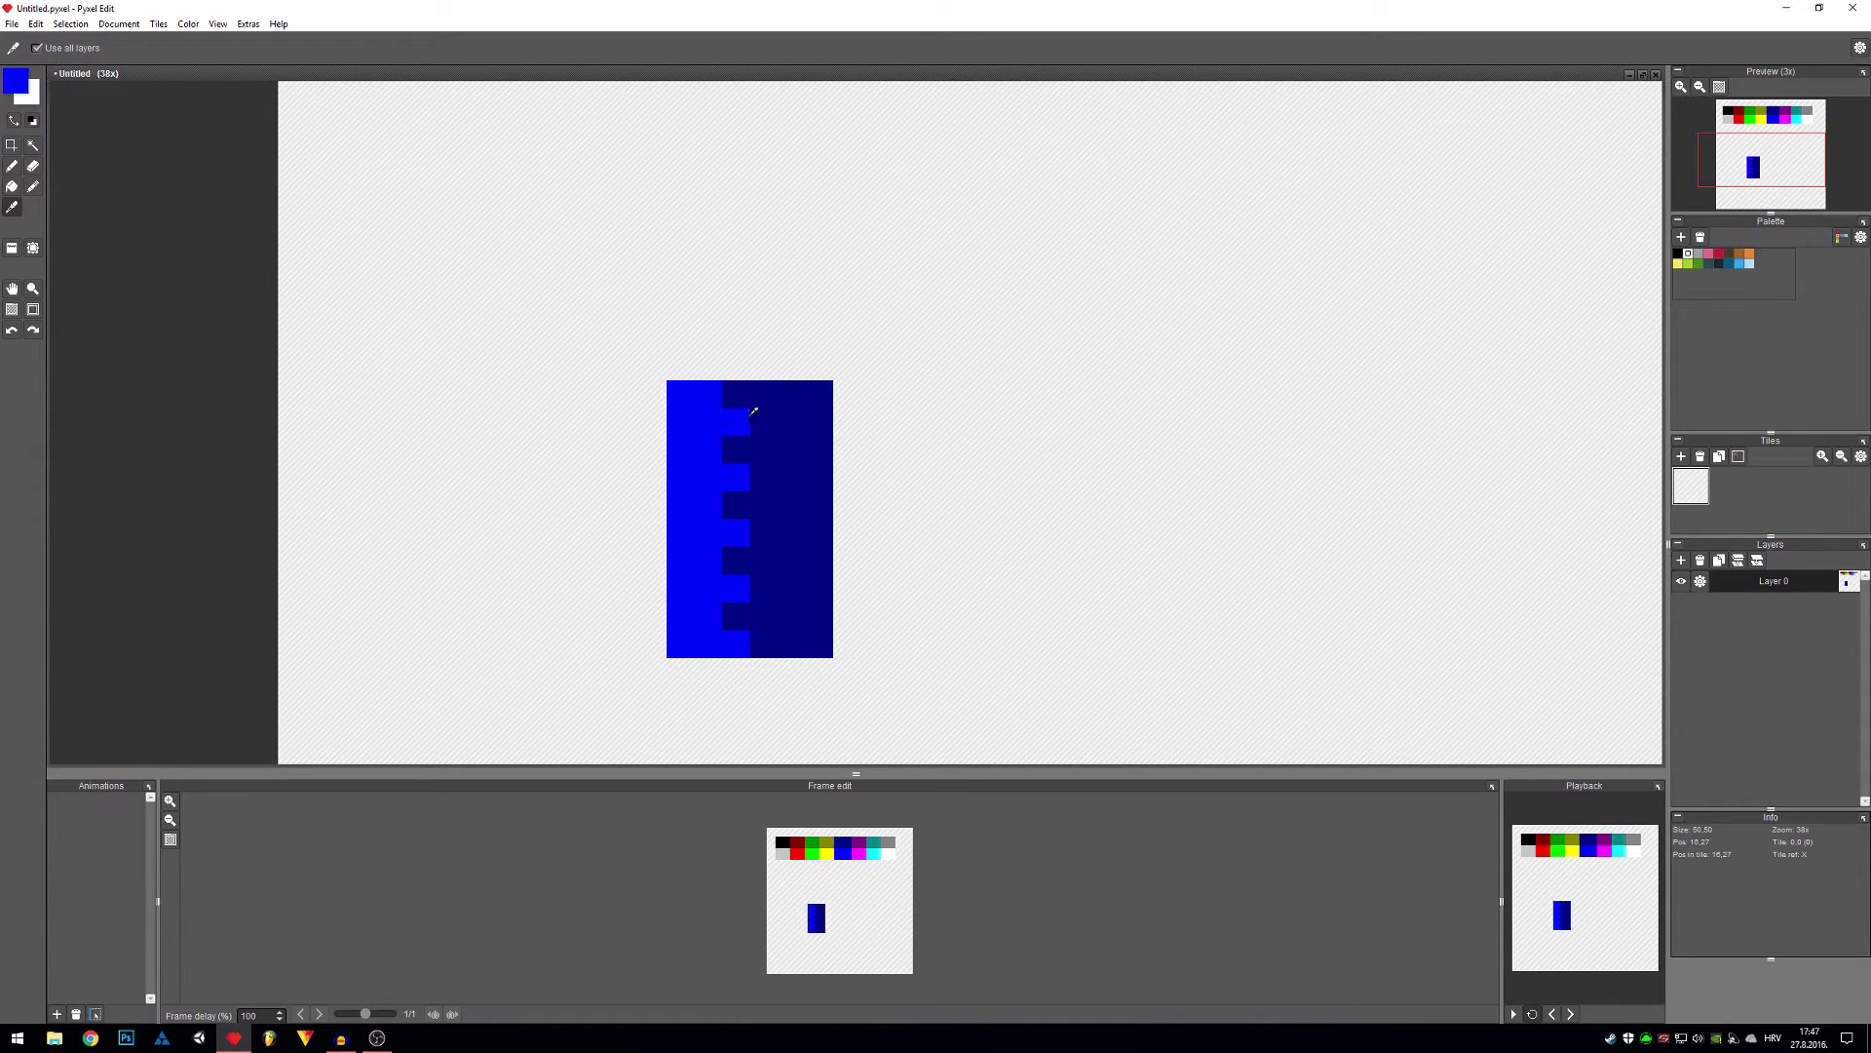
key(b)
click(765, 393)
click(764, 449)
click(764, 505)
click(764, 560)
scroll(764, 615, down, 4)
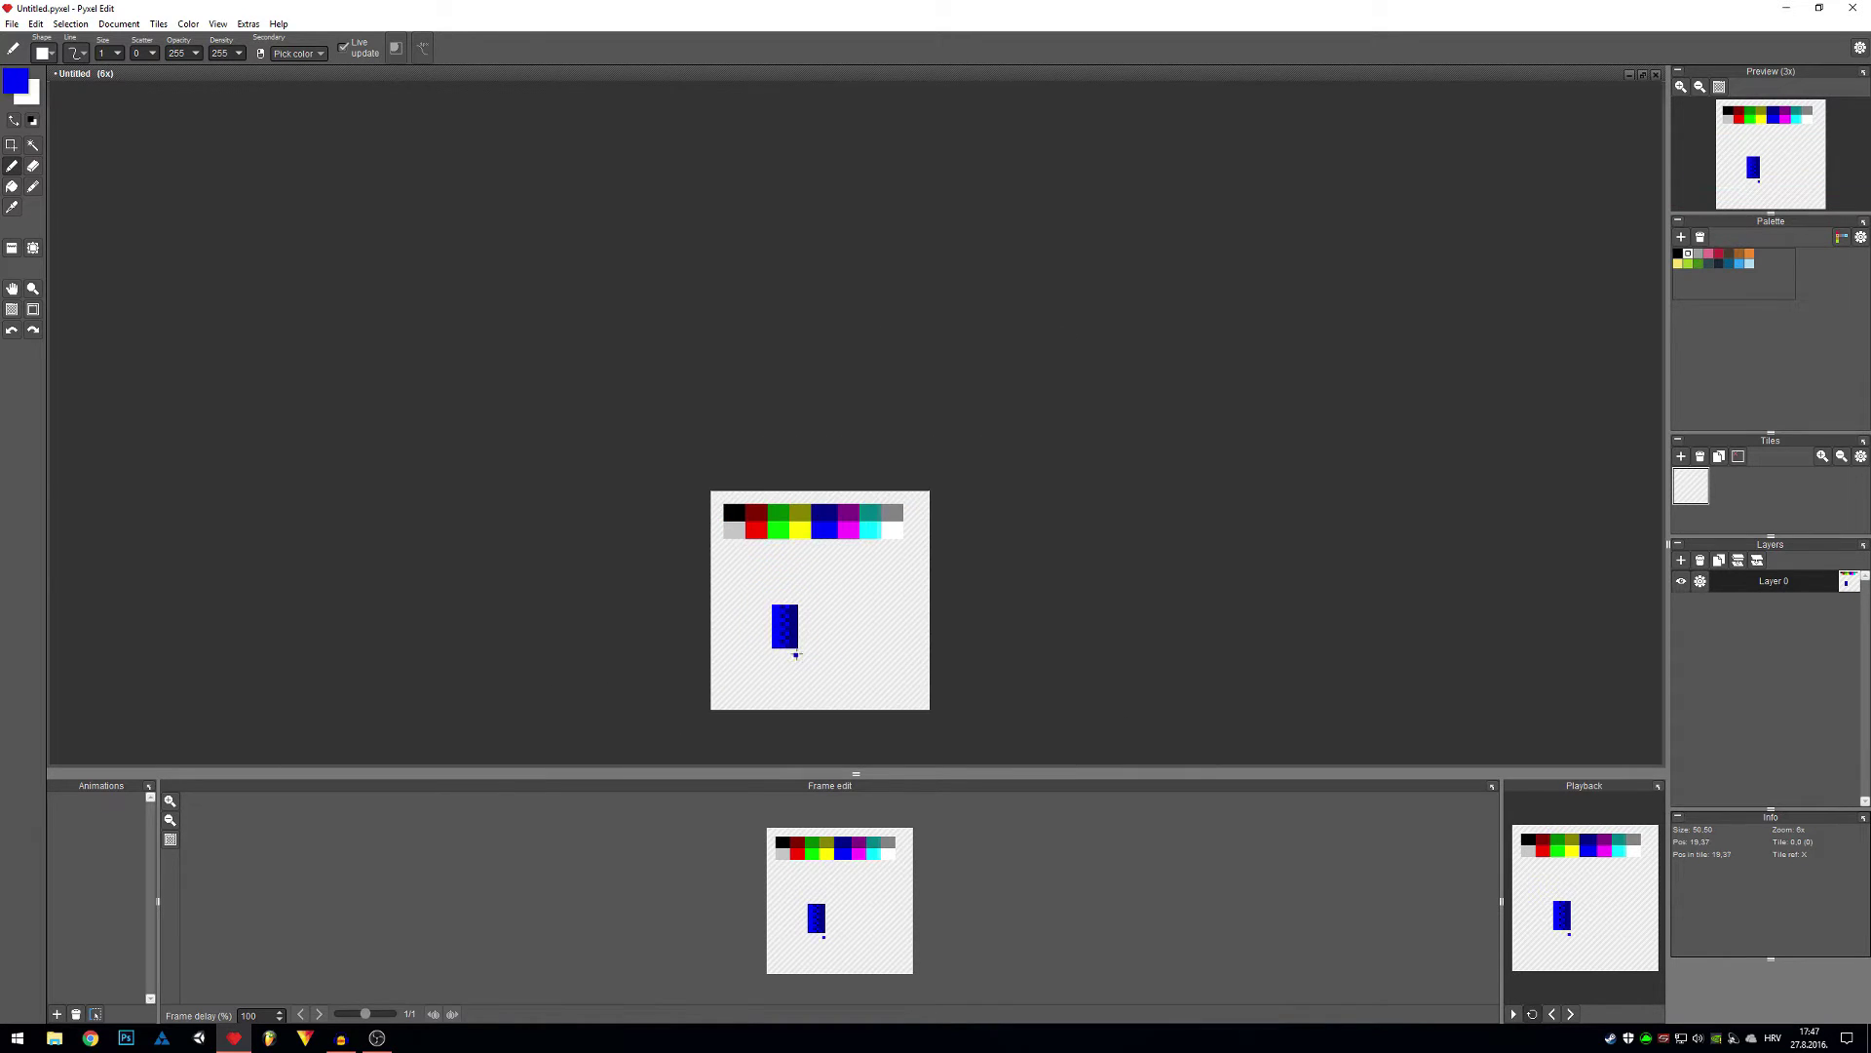
scroll(789, 628, up, 3)
Step: Extend the checker into the next column and draw a navy column down the block's right edge
click(799, 585)
click(800, 559)
click(799, 532)
click(801, 506)
alt+click(814, 502)
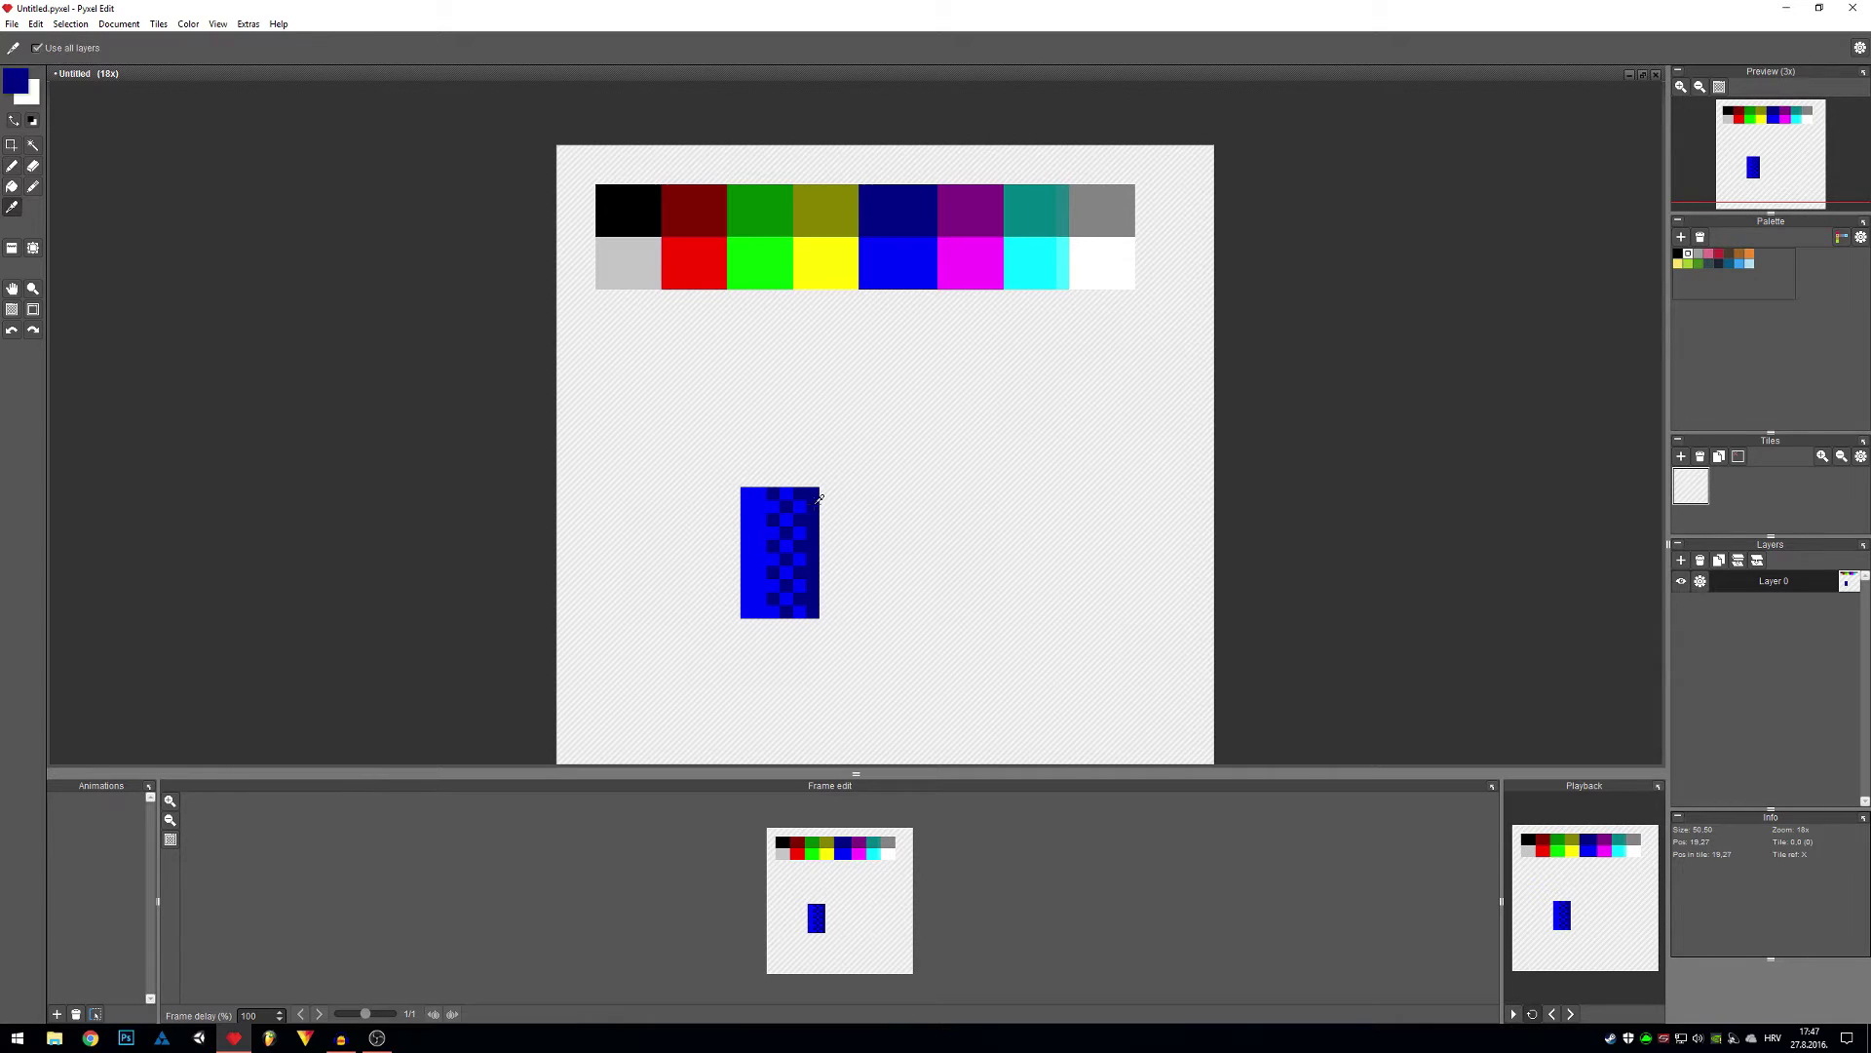
drag(826, 493, 825, 612)
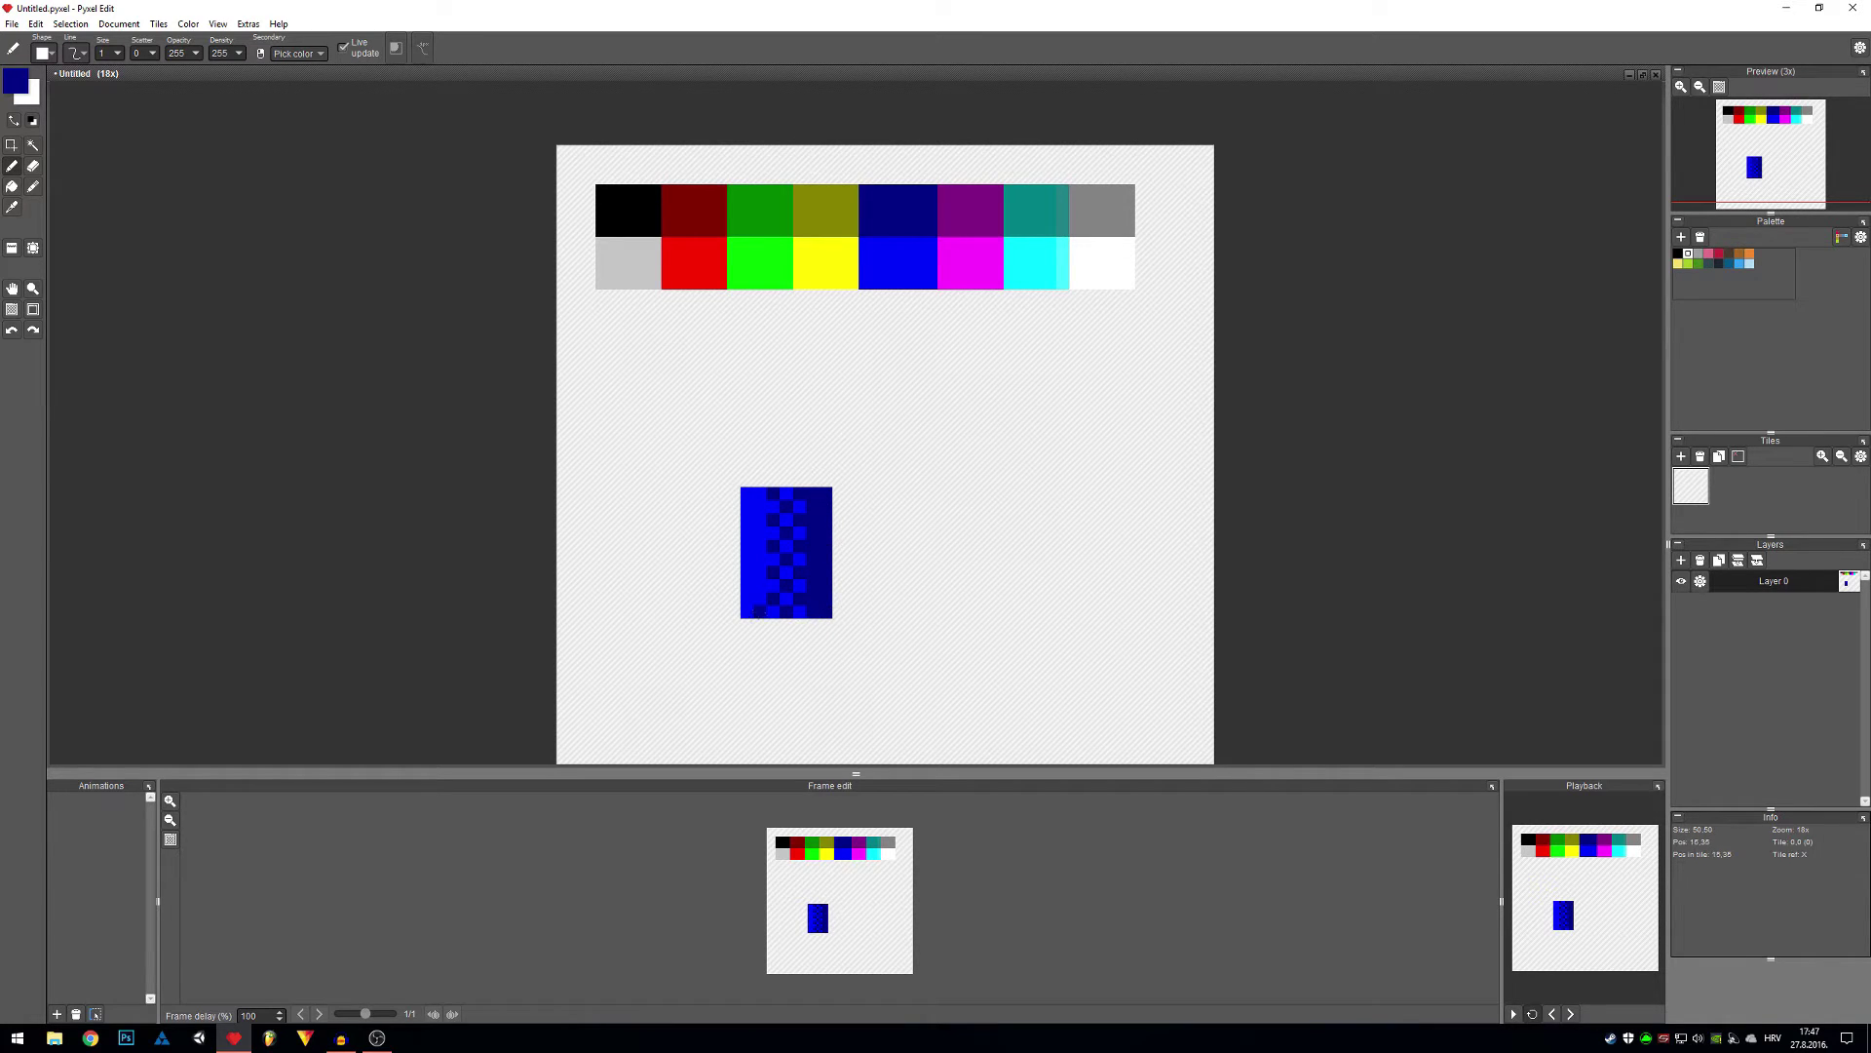
scroll(856, 599, down, 3)
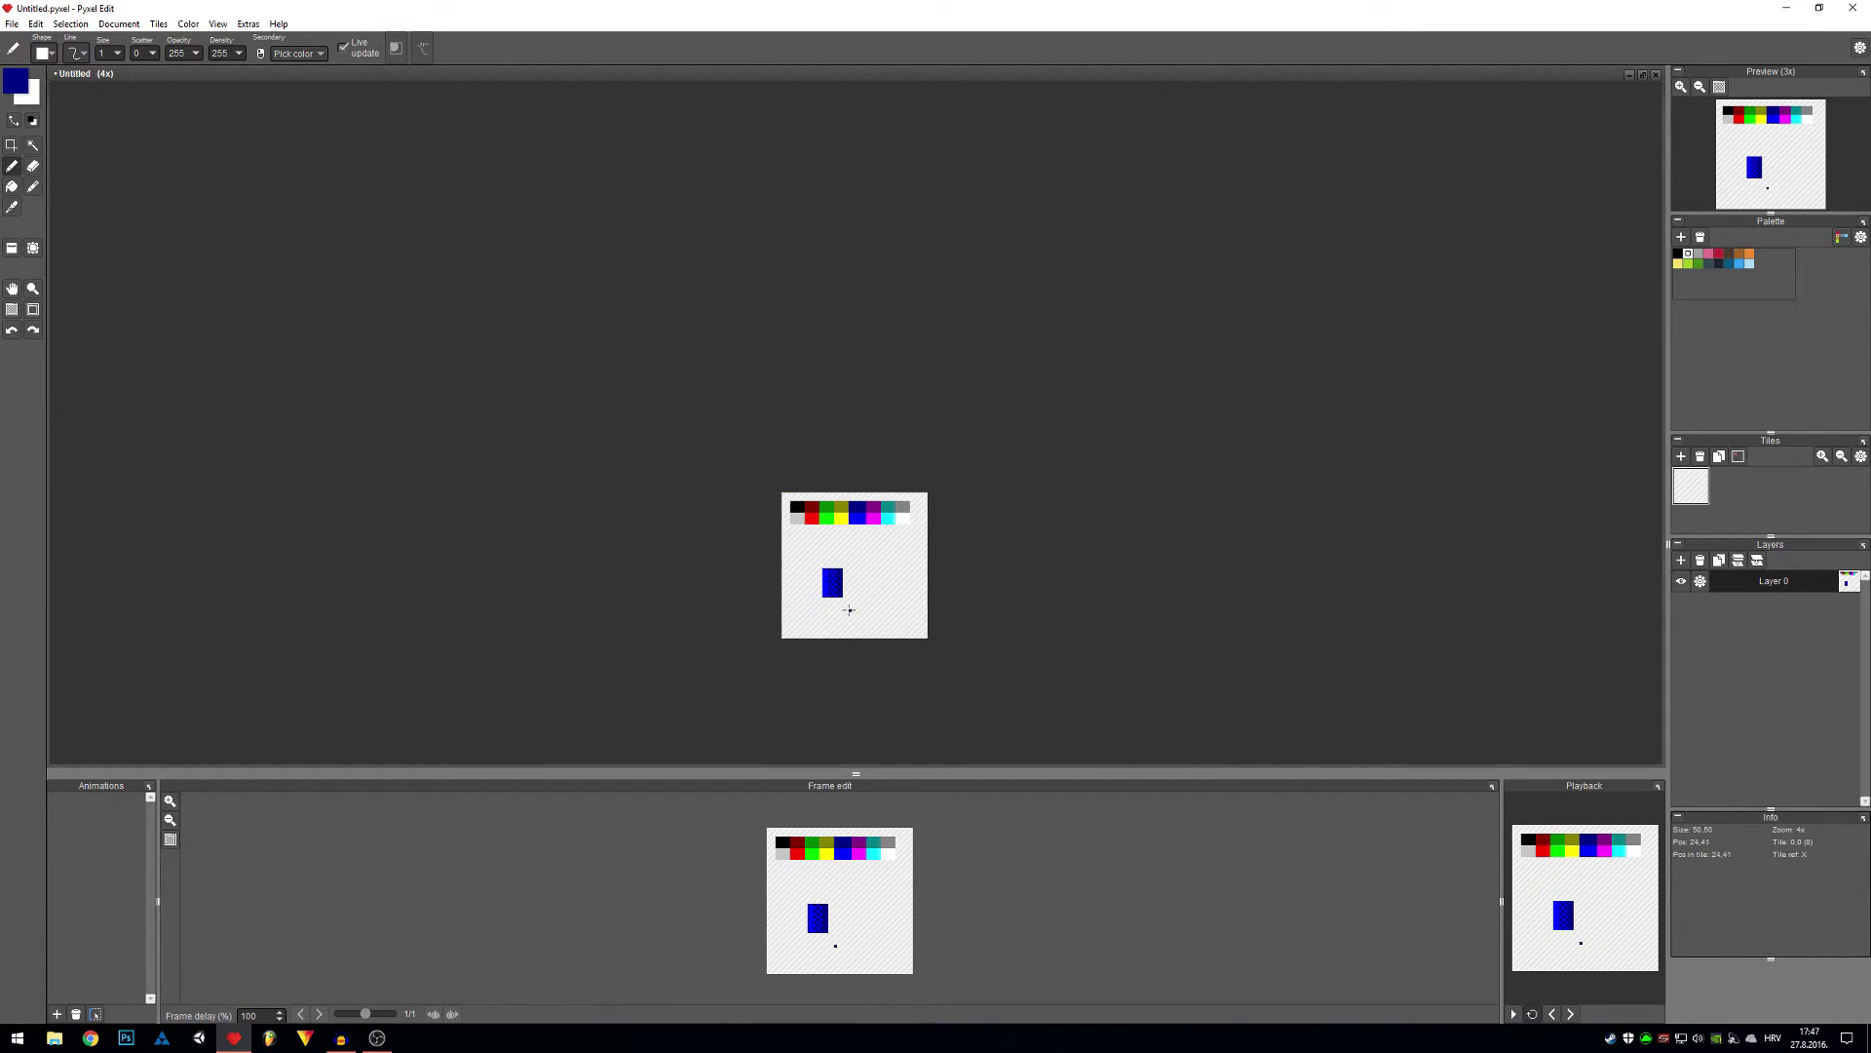
scroll(850, 596, up, 1)
scroll(849, 596, up, 1)
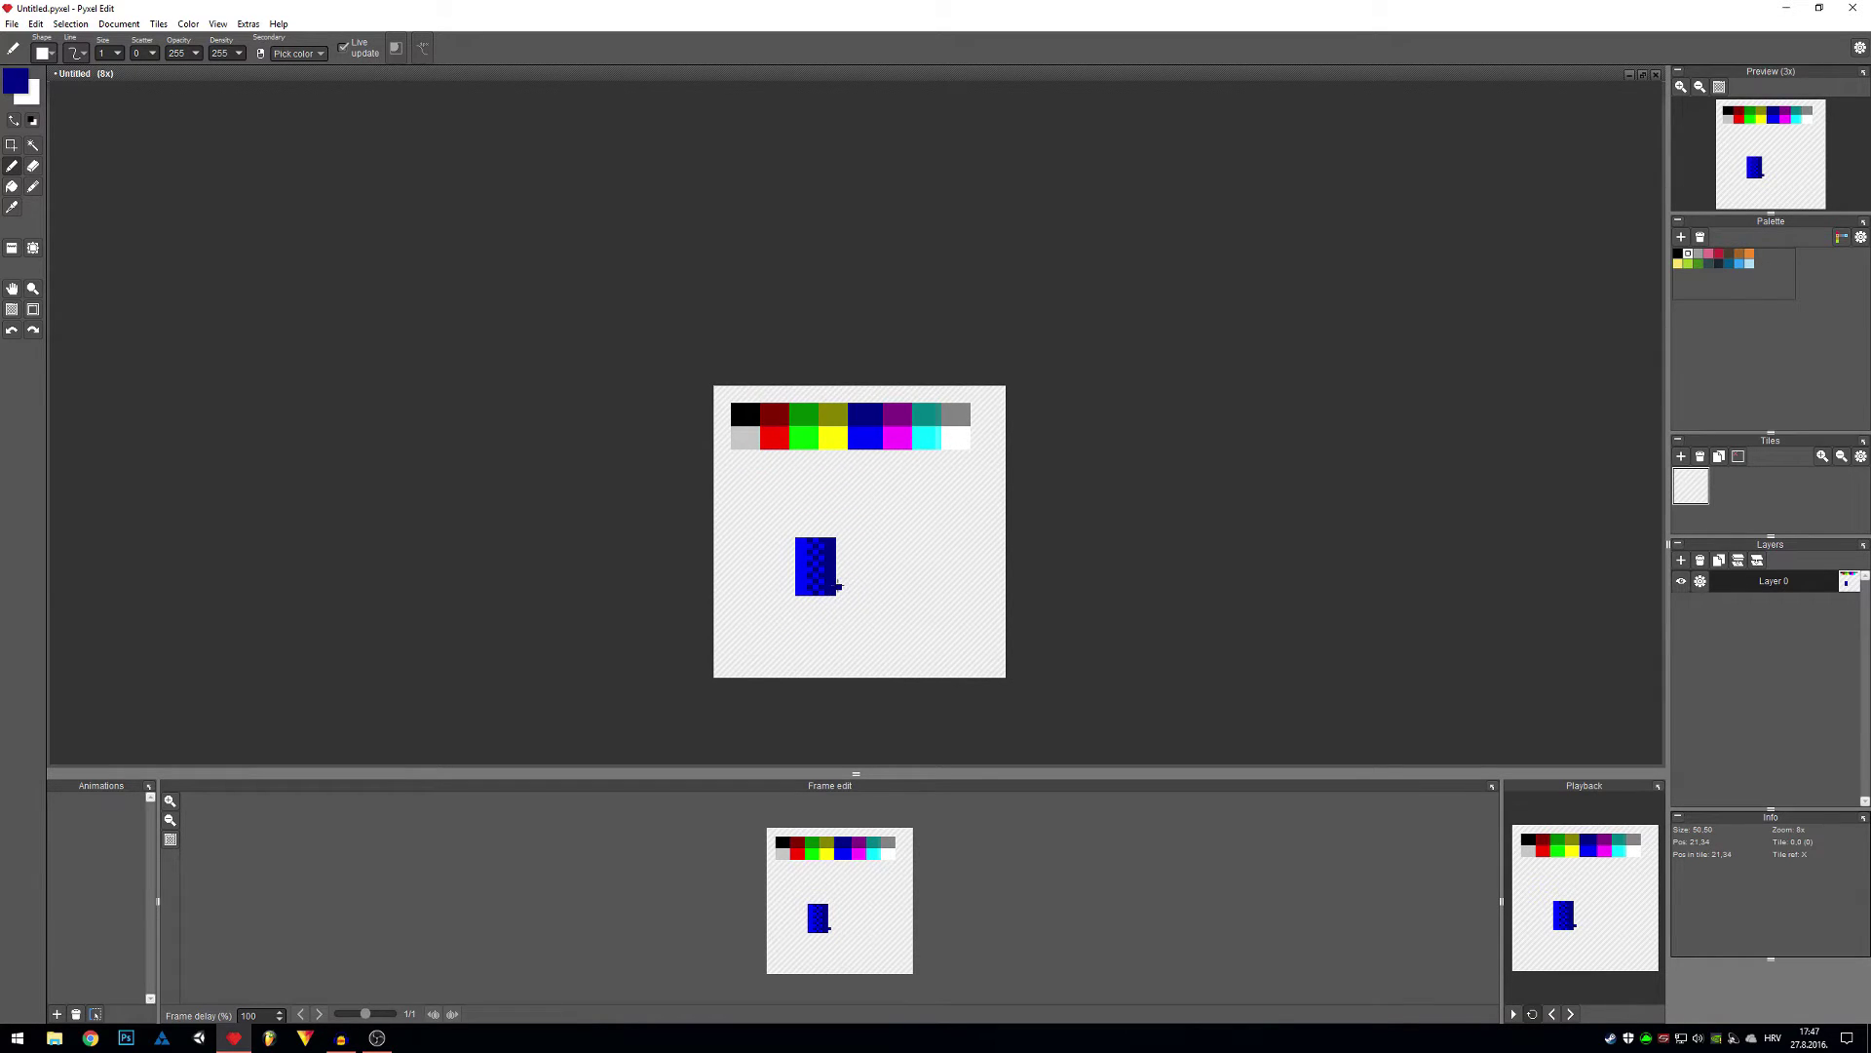
scroll(846, 588, up, 4)
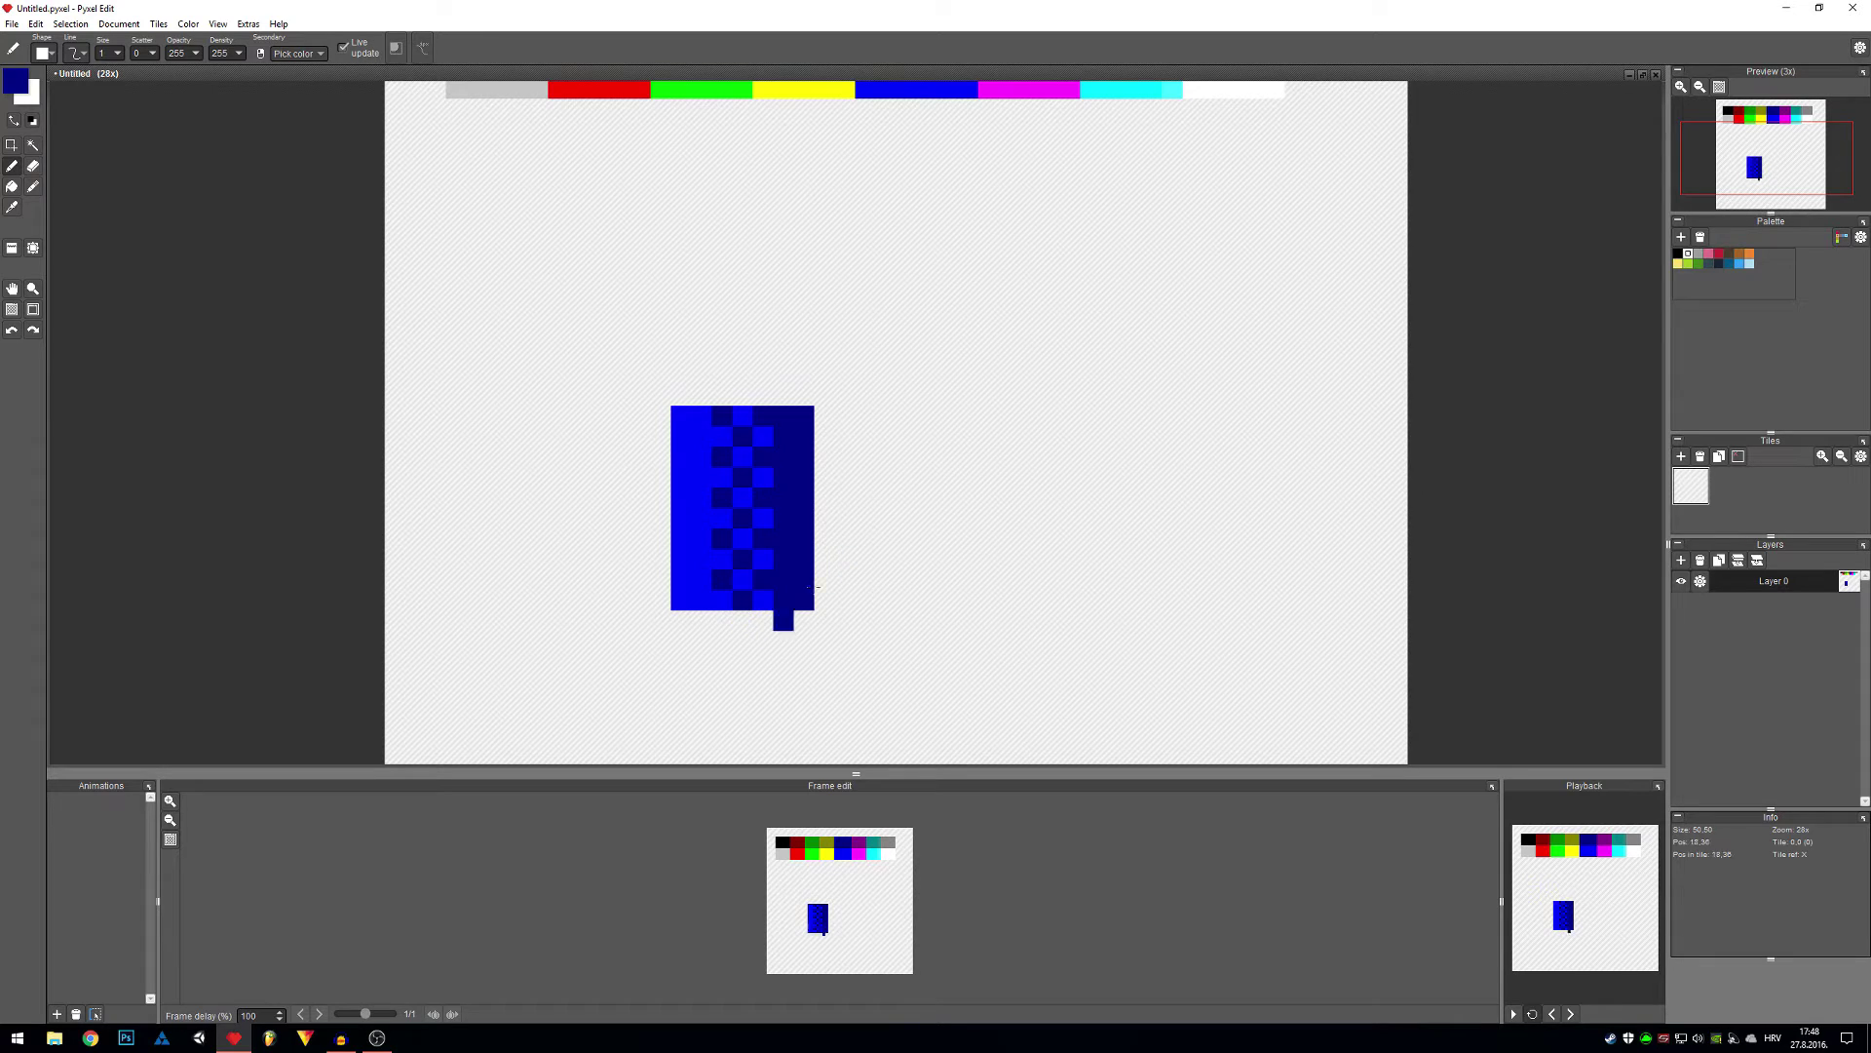
scroll(827, 540, down, 5)
scroll(826, 540, down, 1)
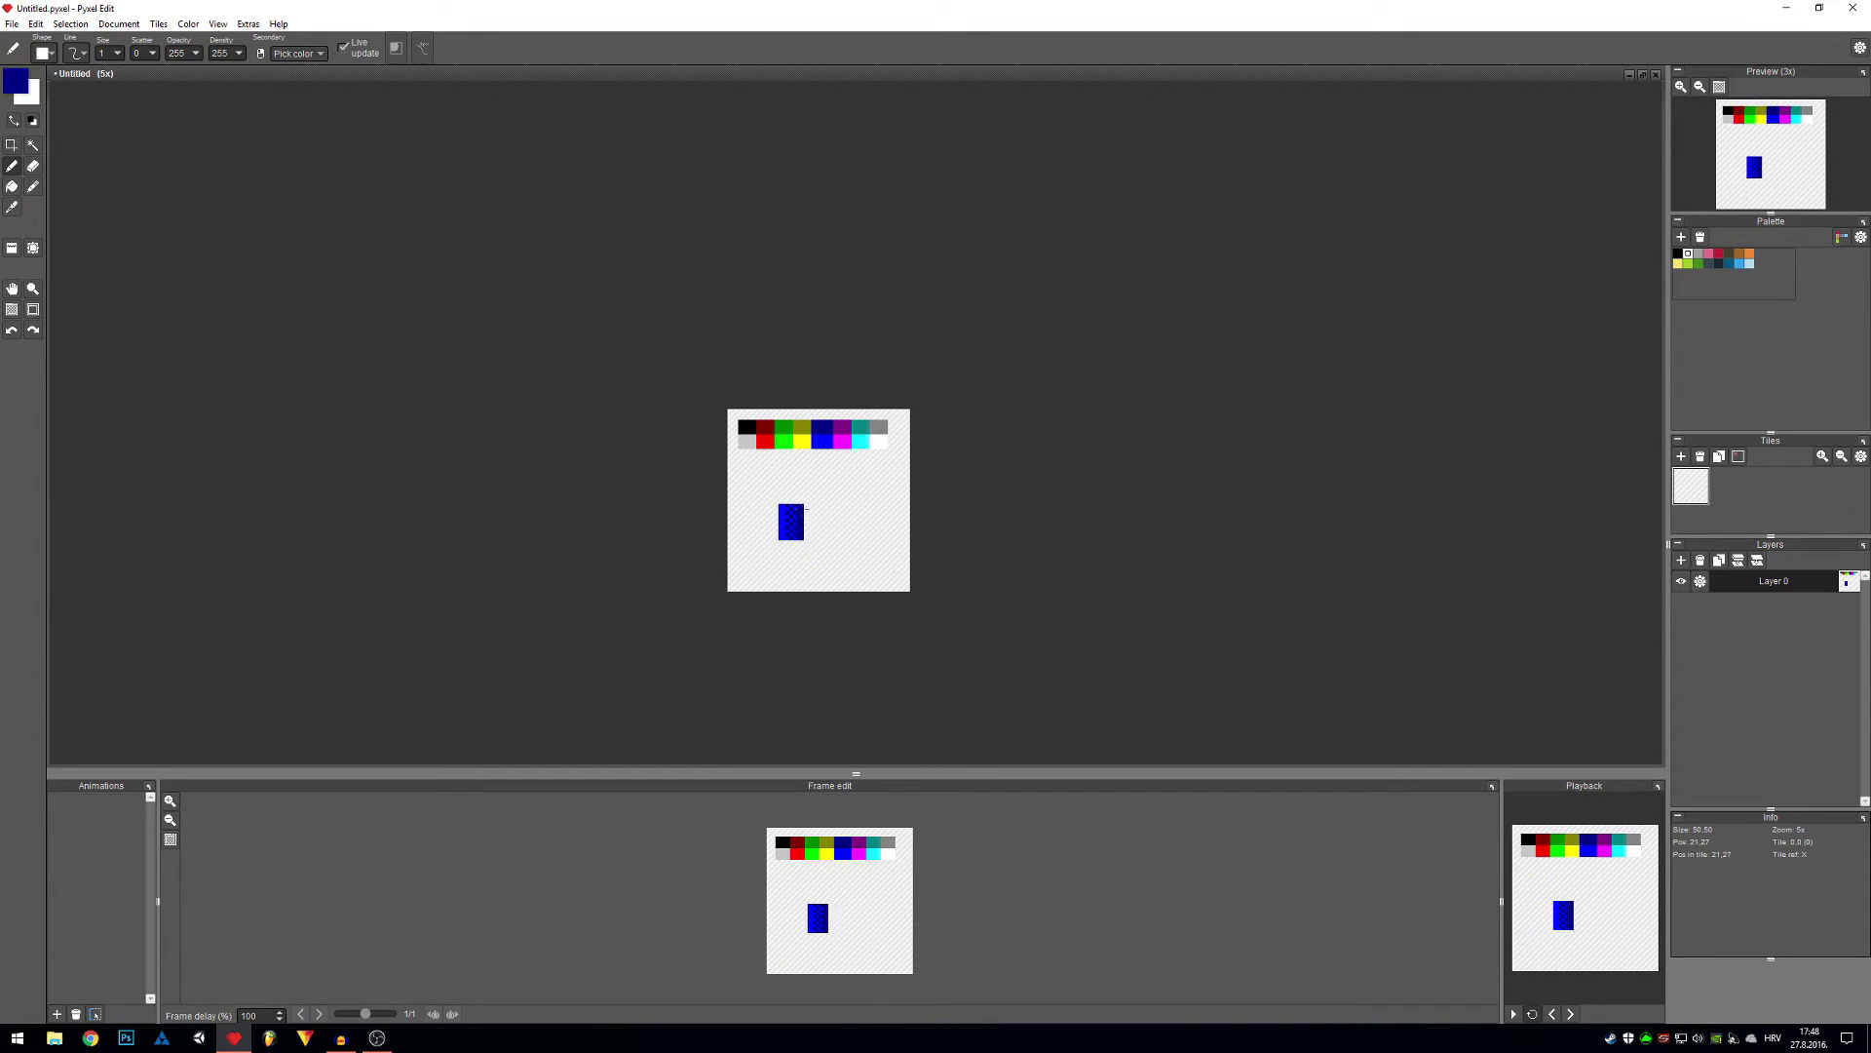
scroll(791, 521, up, 4)
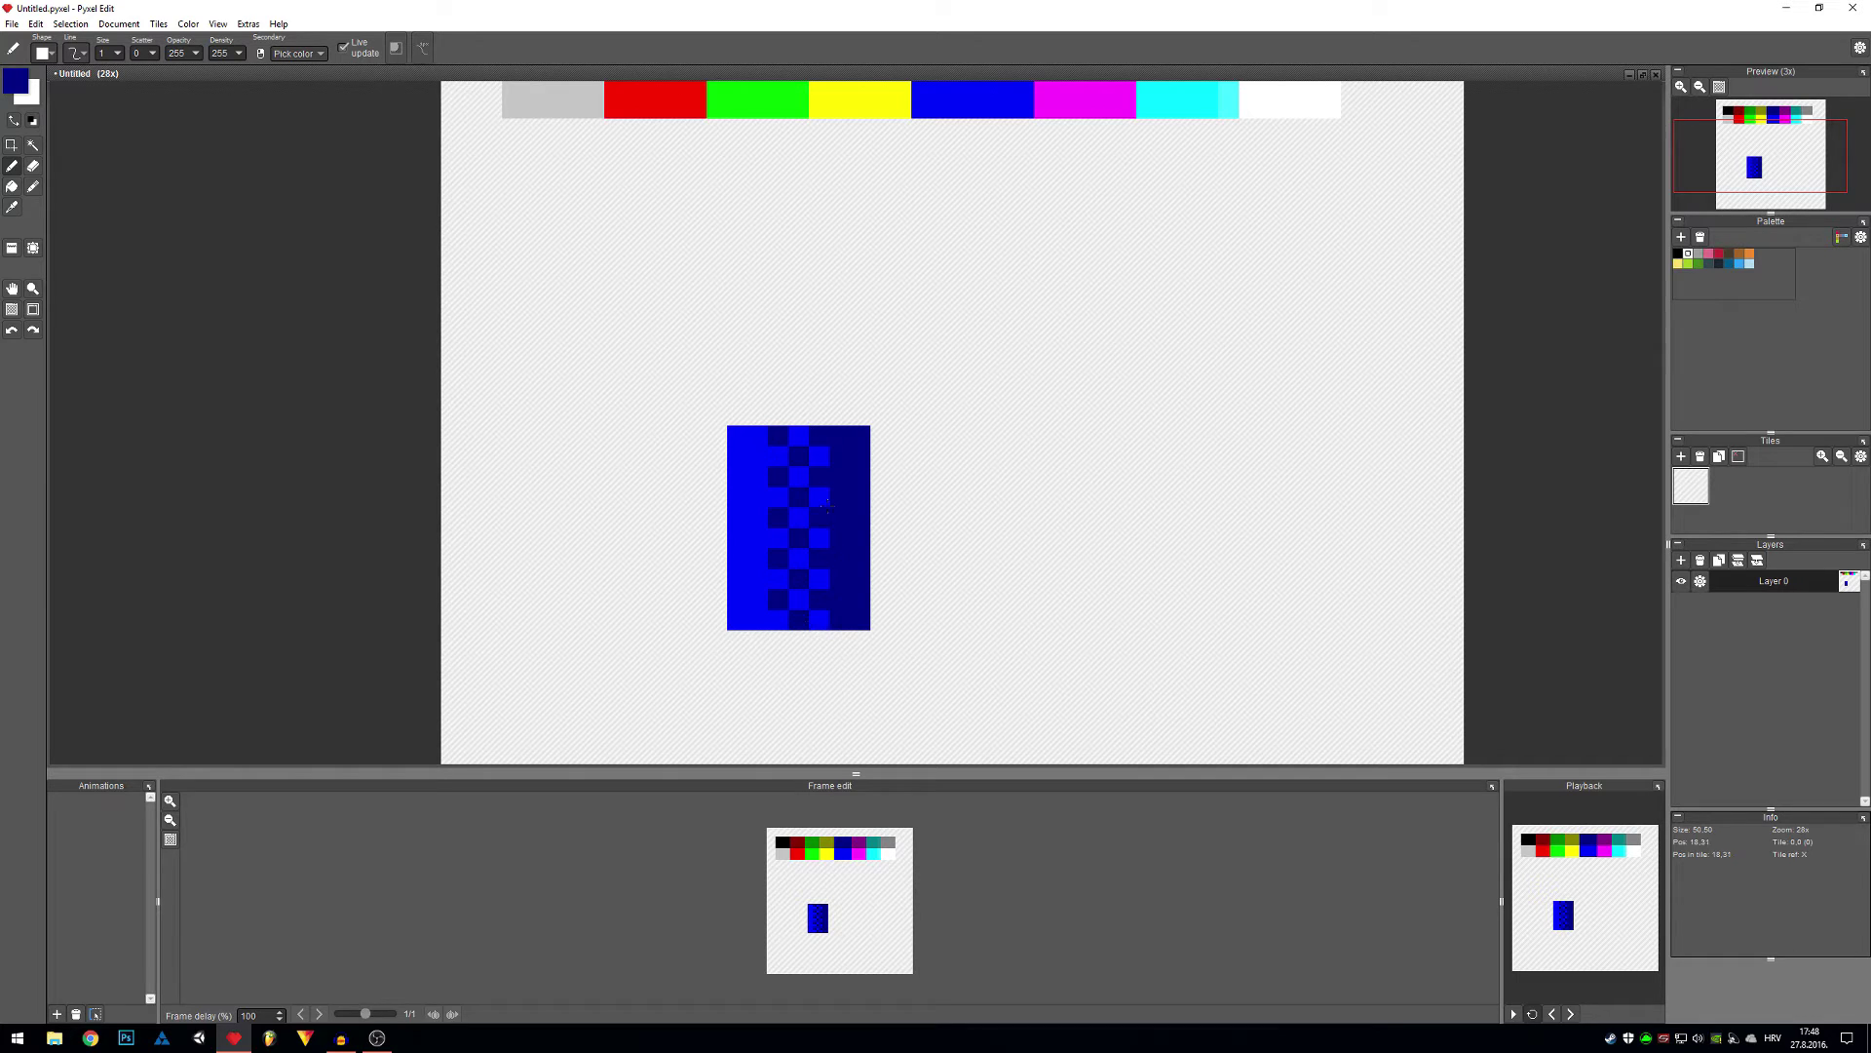
scroll(764, 551, down, 5)
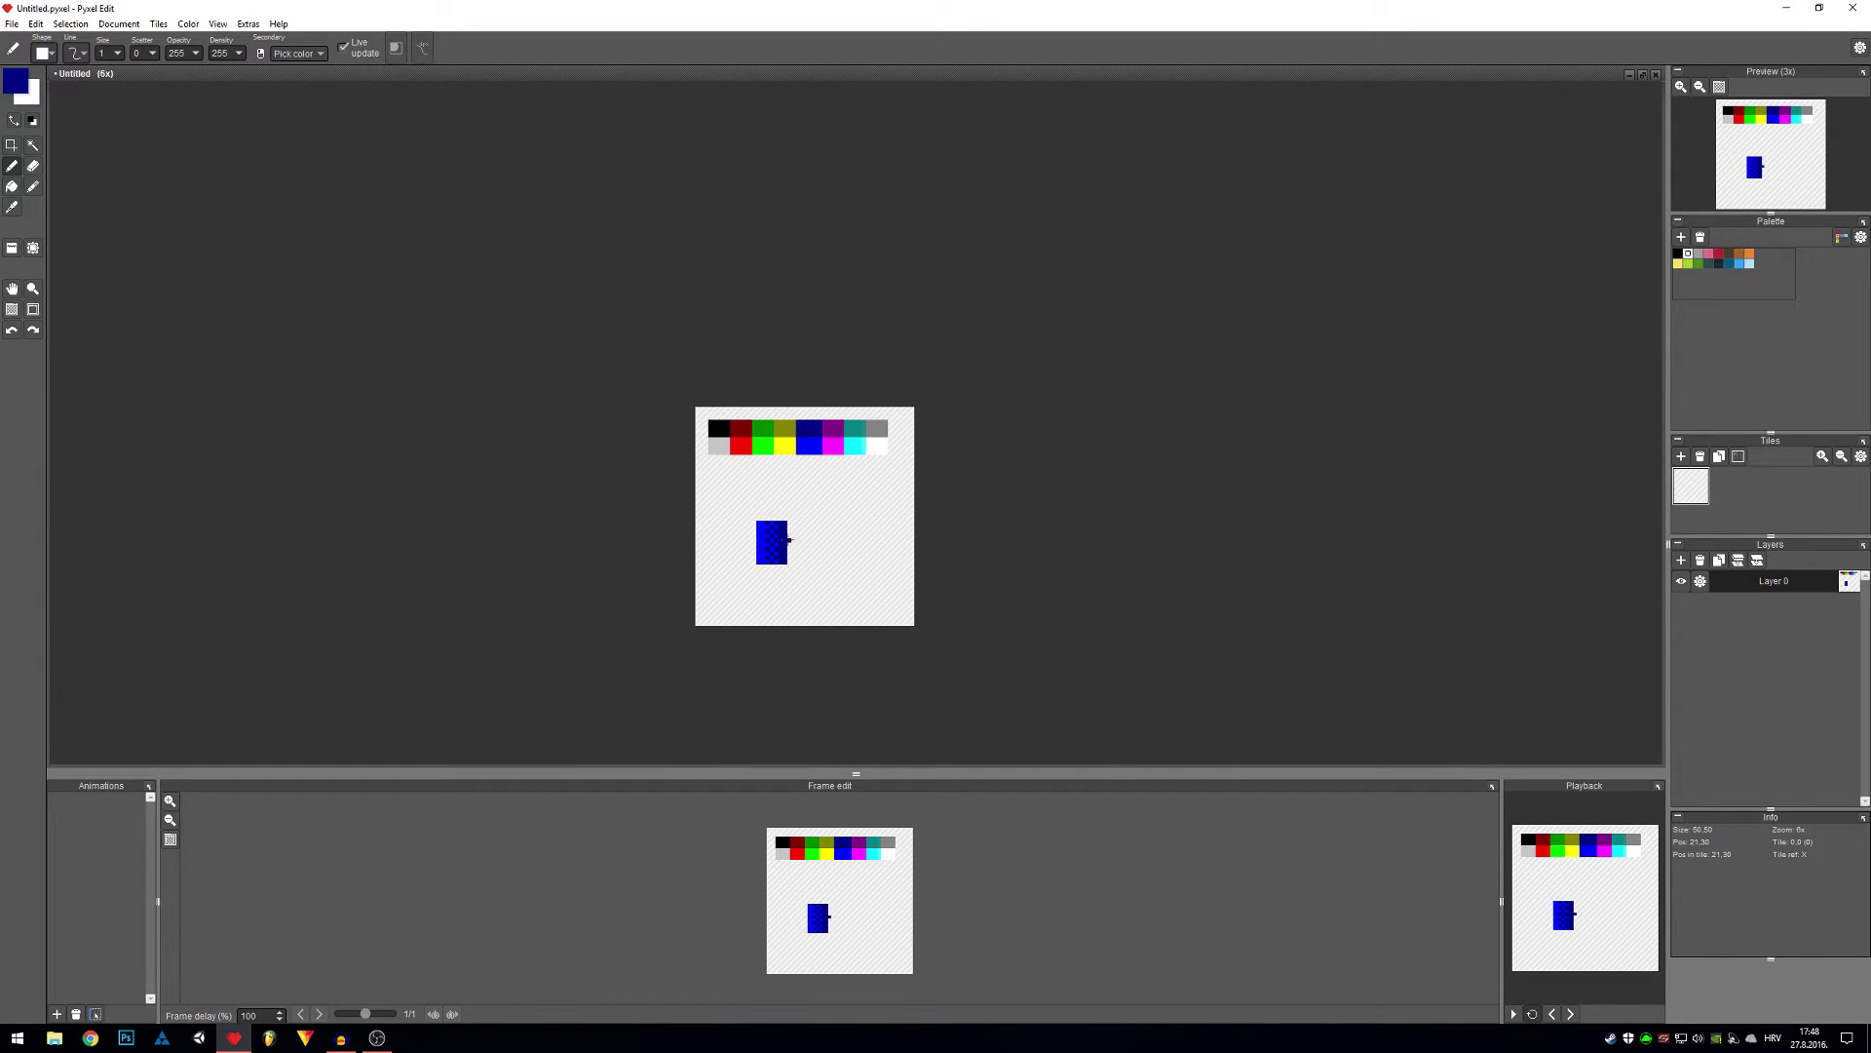
scroll(772, 541, up, 3)
Step: Rectangle-select the dithered blue block, delete it, and clear the selection
key(m)
drag(890, 468, 668, 718)
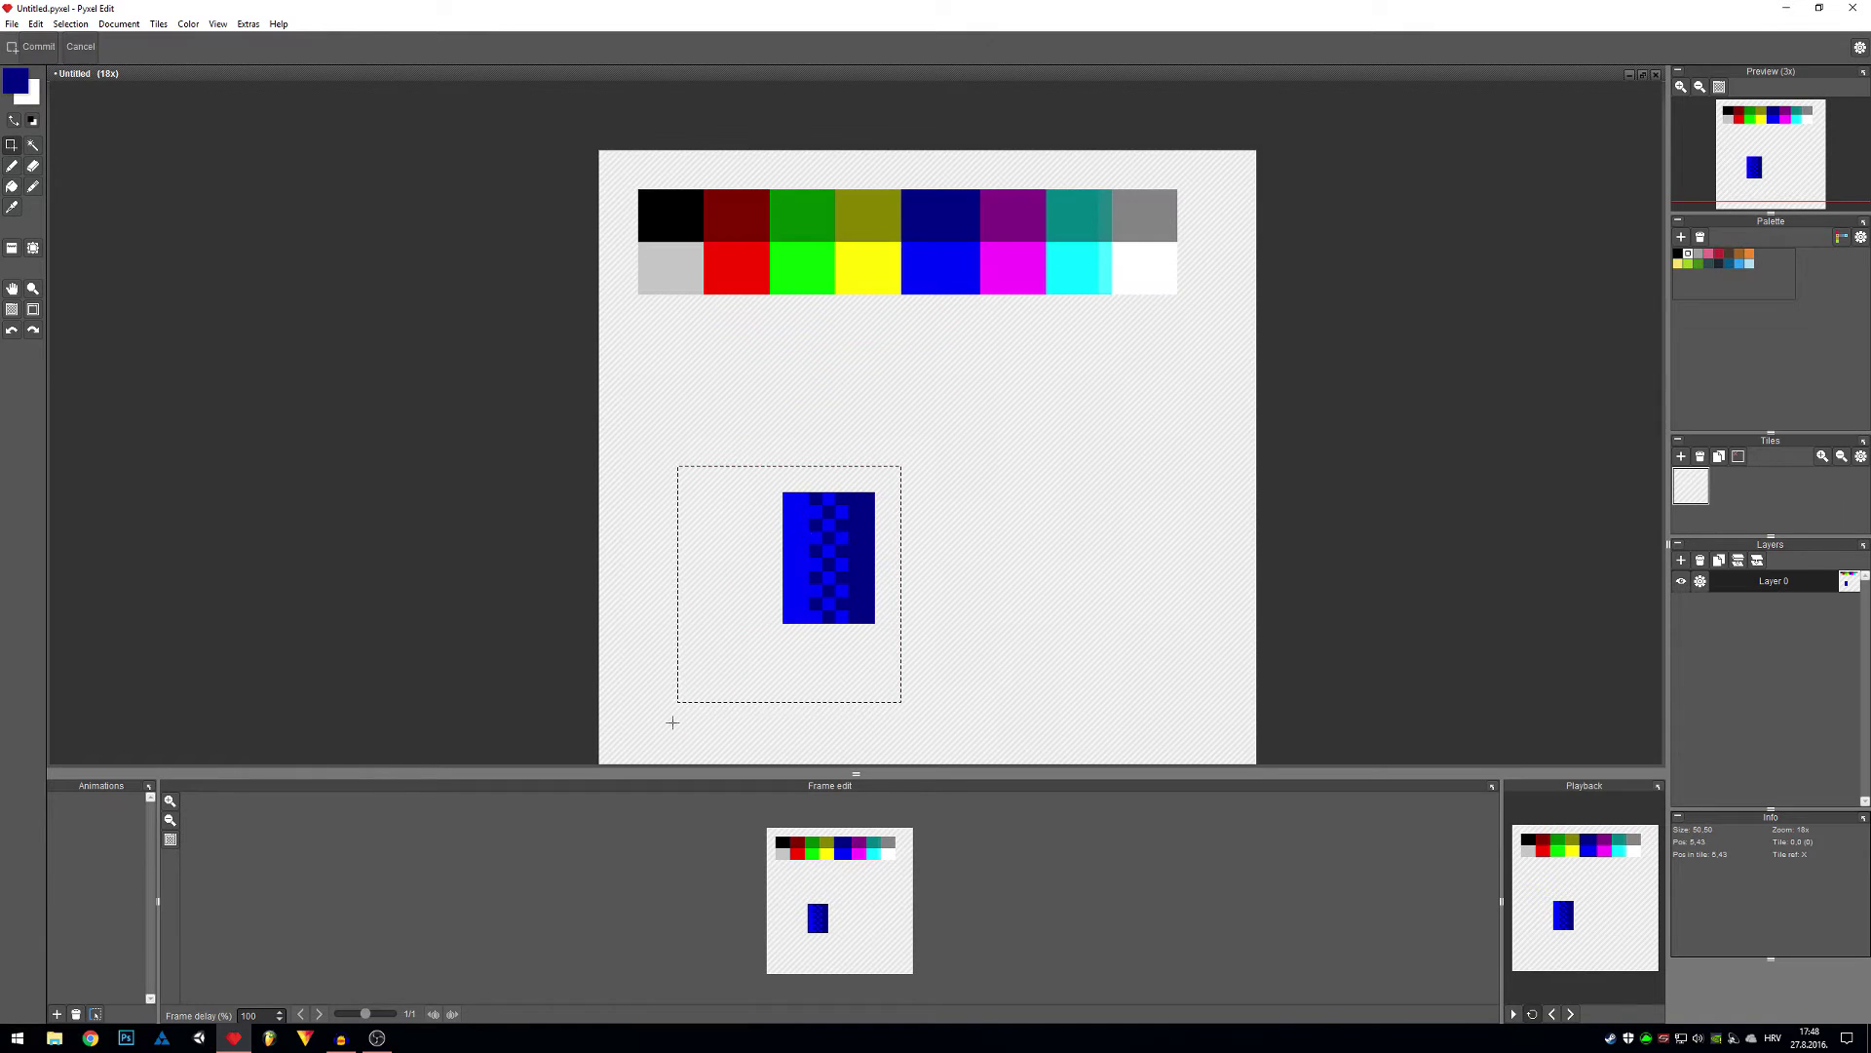
key(Delete)
key(ctrl+d)
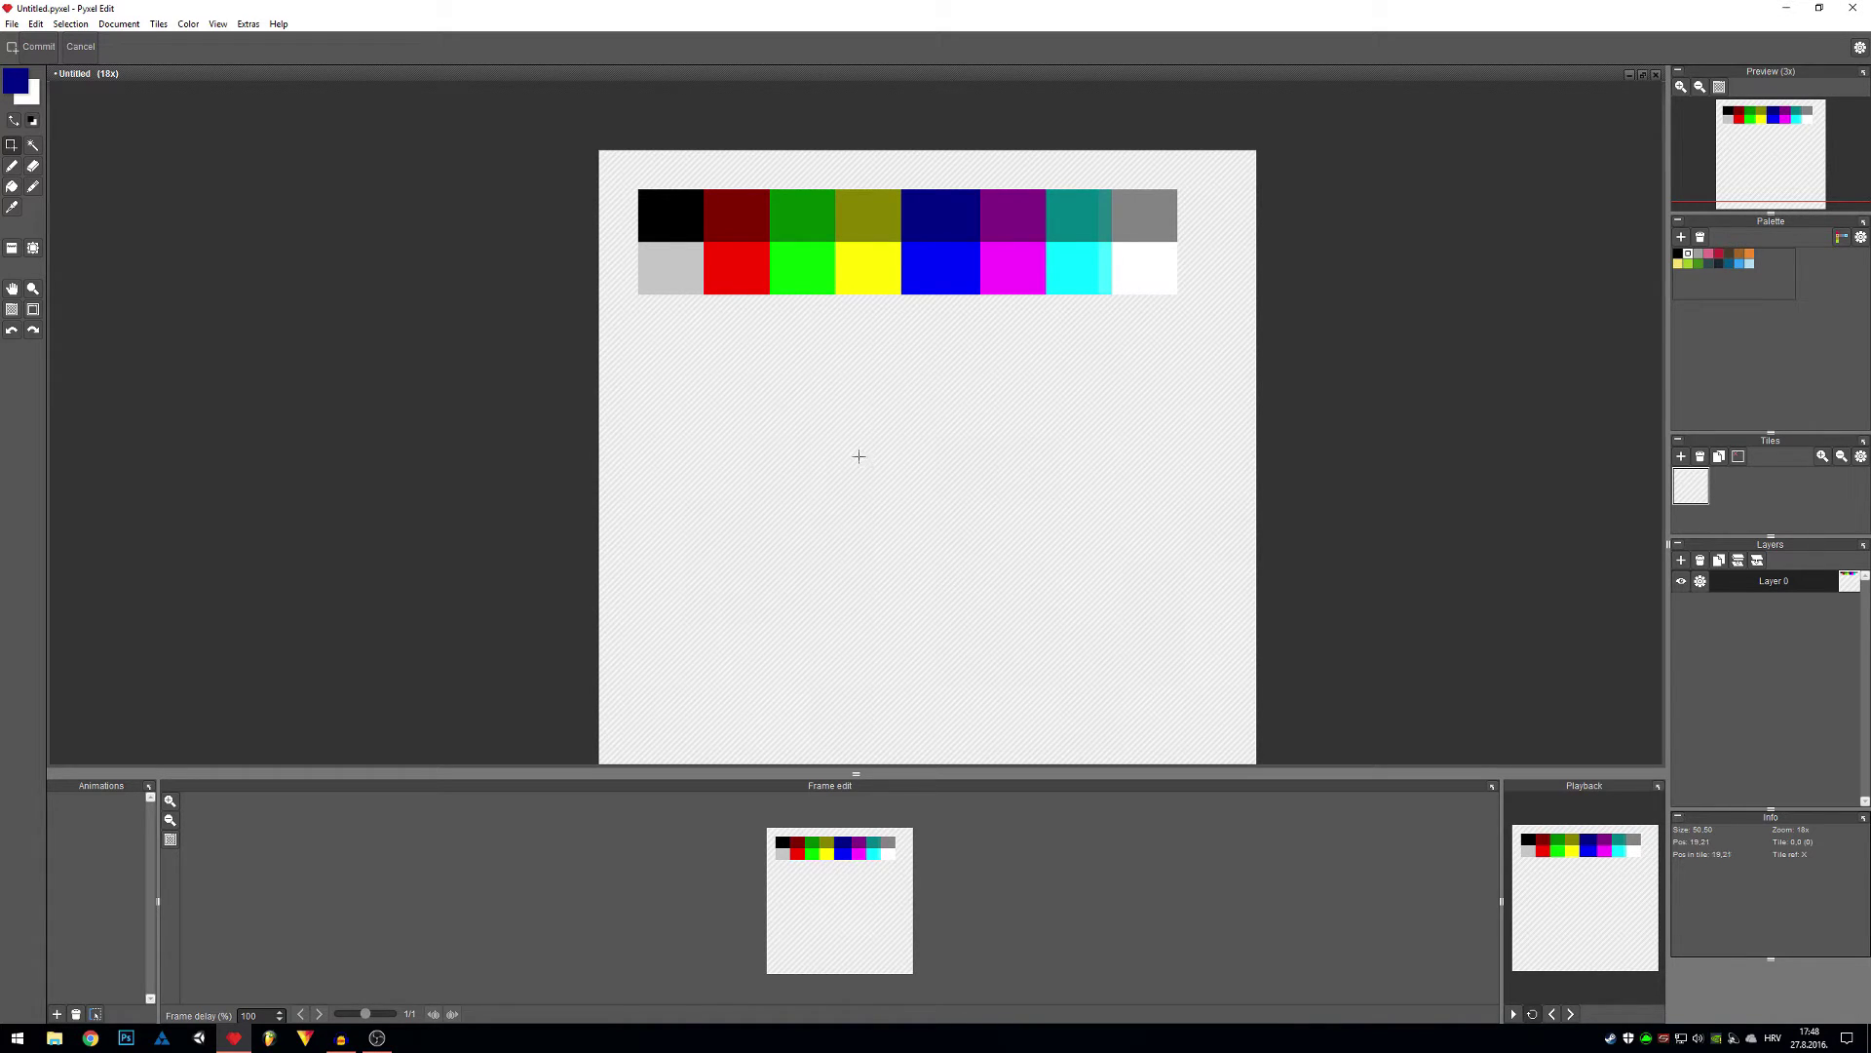
drag(879, 605, 749, 574)
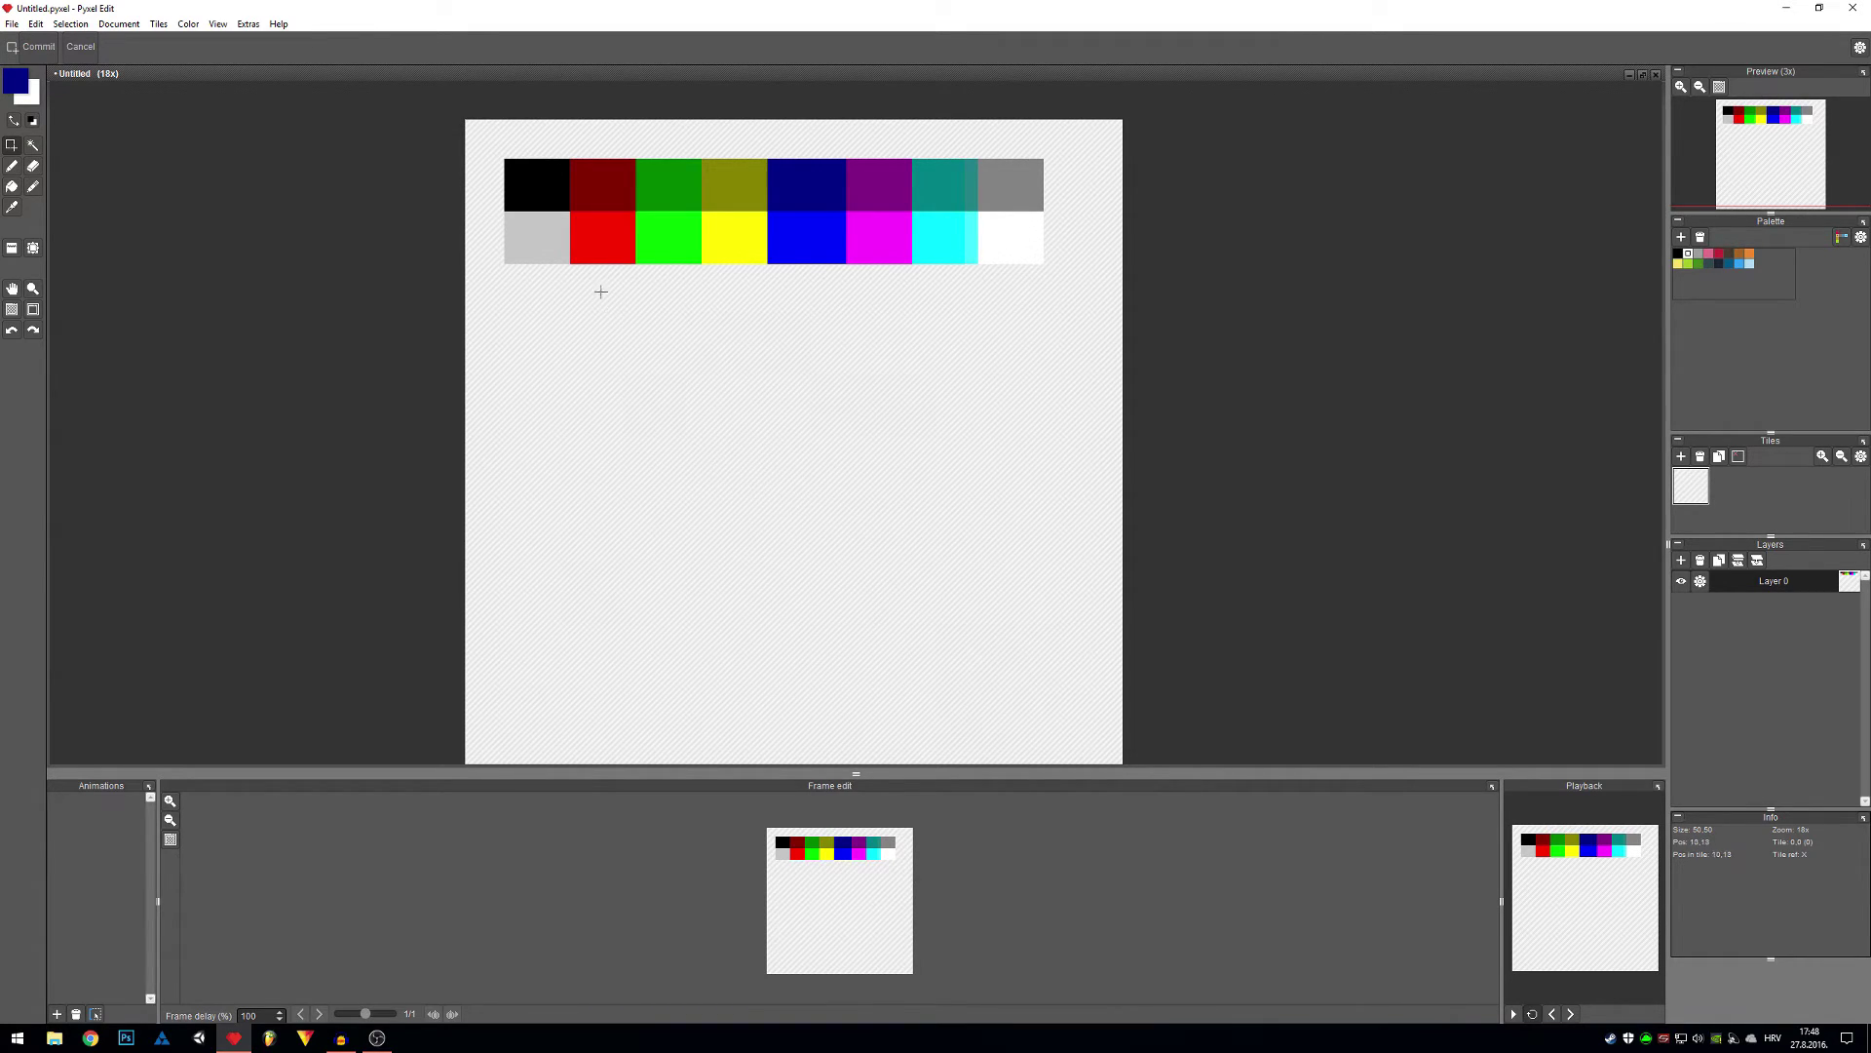
scroll(666, 440, up, 1)
scroll(678, 438, down, 1)
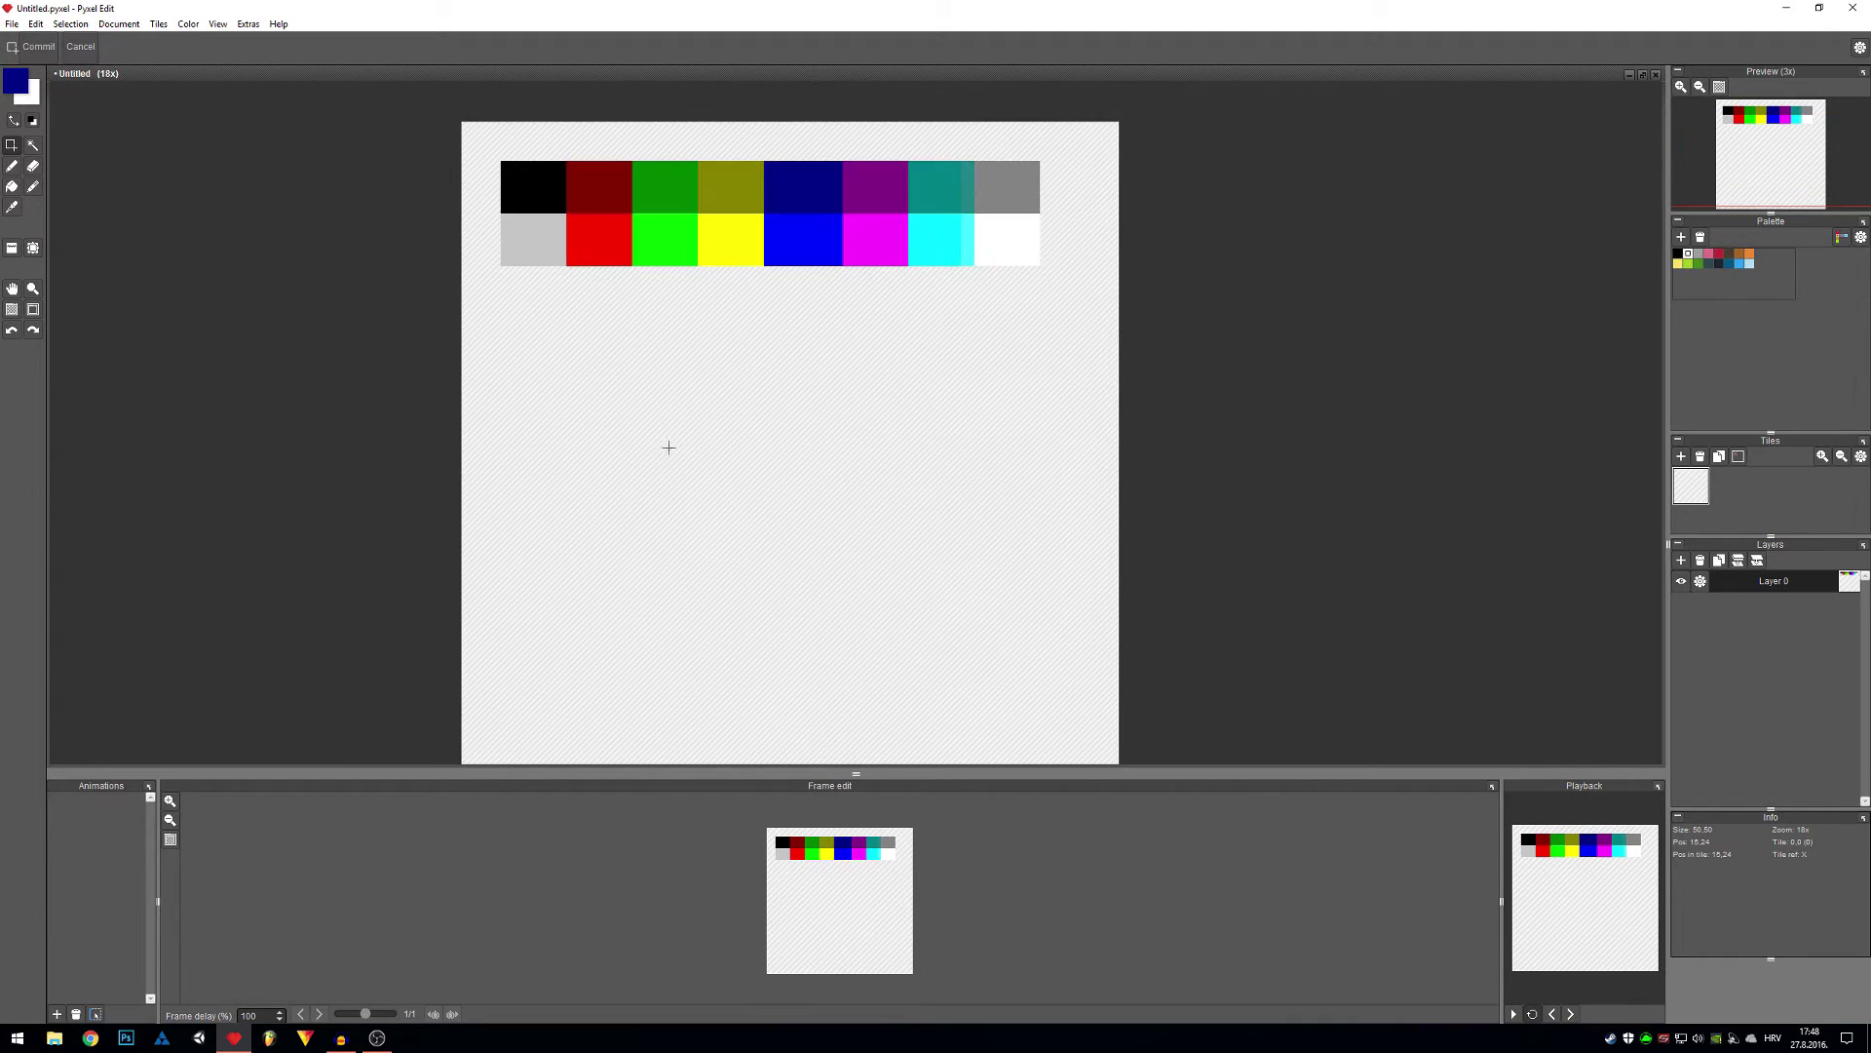
mouse_move(668, 438)
mouse_down()
mouse_move(668, 498)
mouse_move(697, 447)
mouse_up()
scroll(670, 497, up, 1)
scroll(692, 516, down, 1)
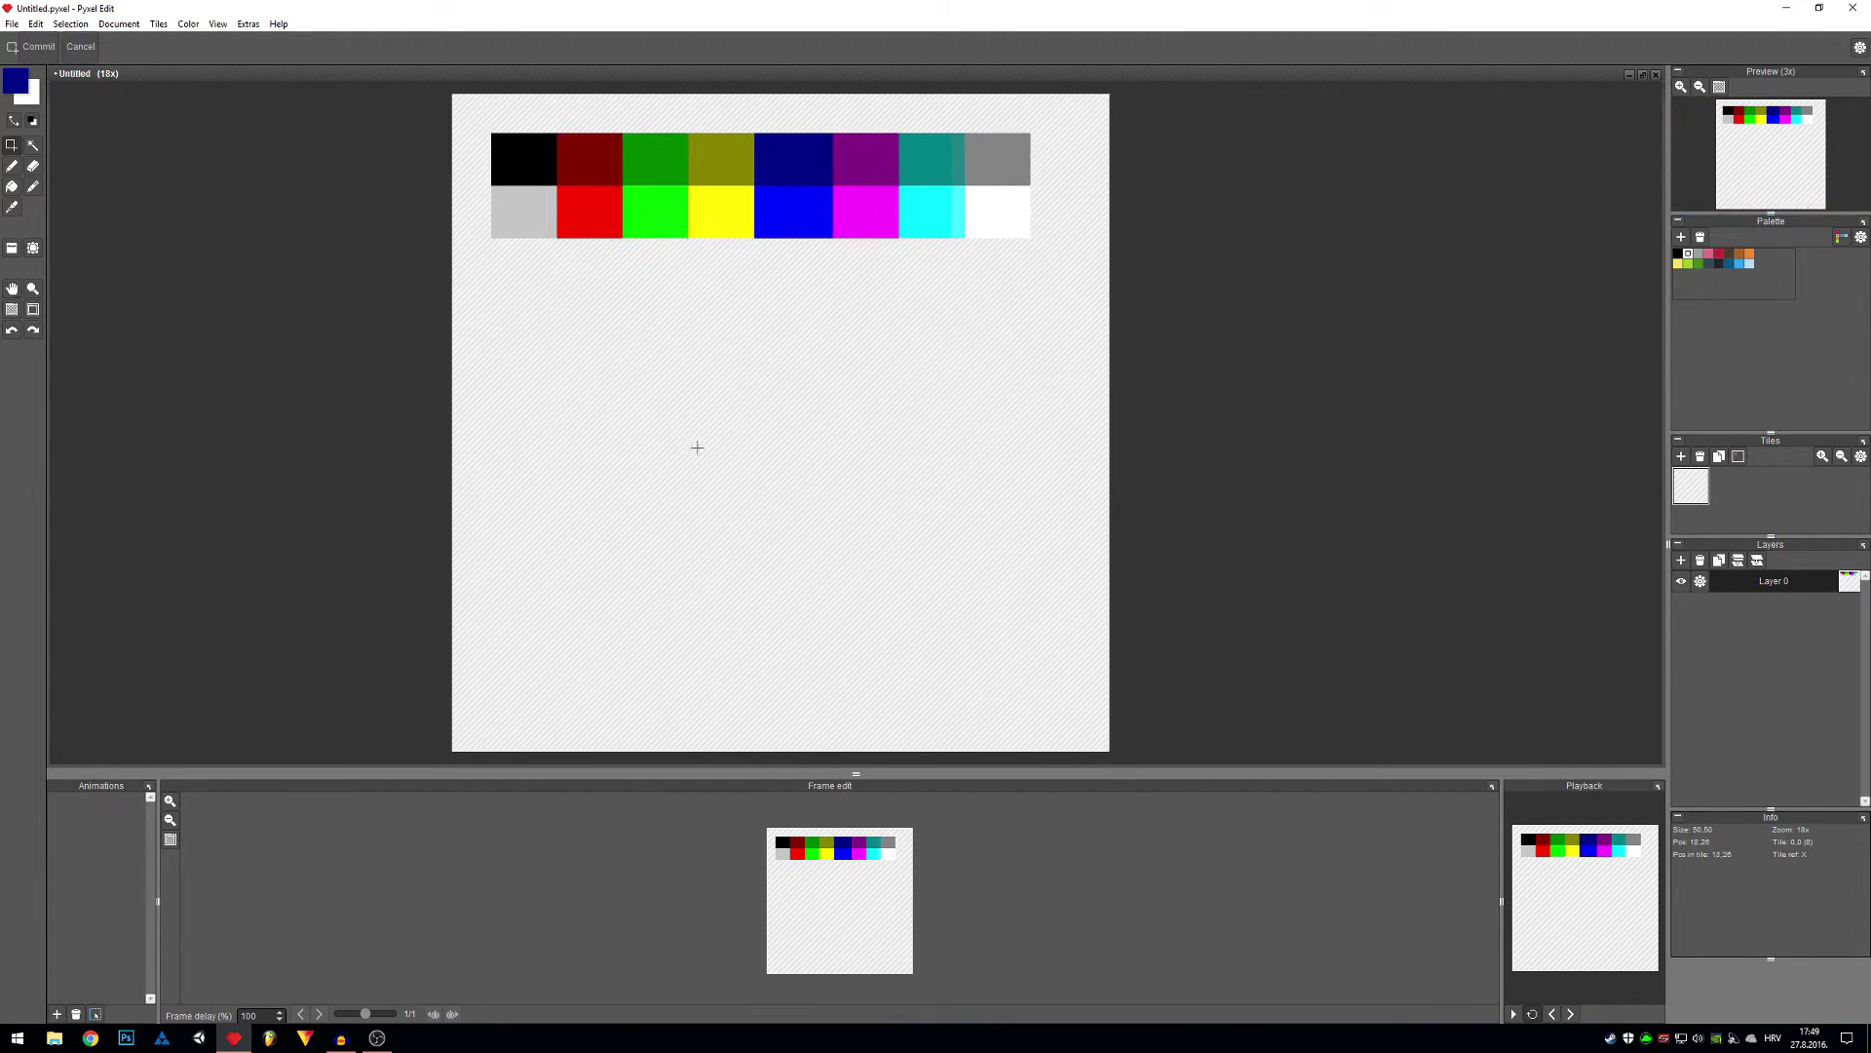
Step: With the pencil in black, place one pixel below the swatch strip
key(b)
alt+click(536, 183)
click(709, 455)
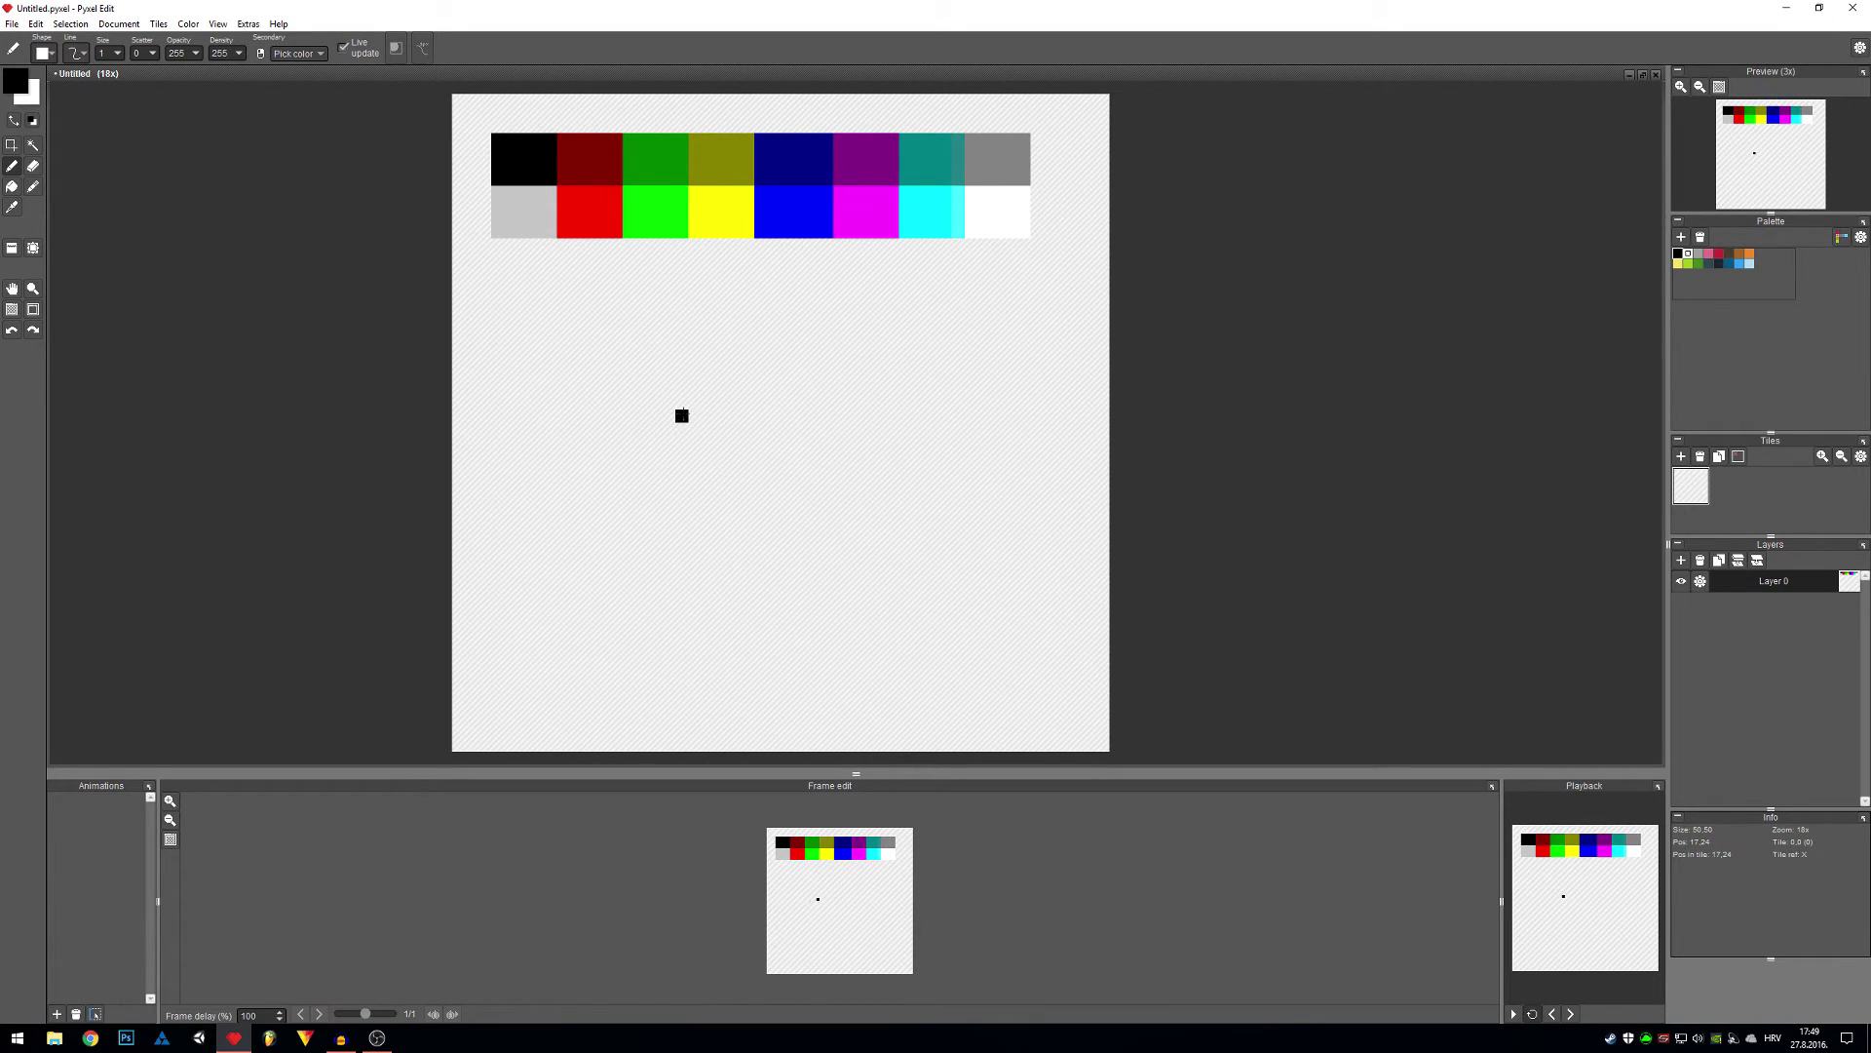
Step: Draw the cylinder's black left side, stepped rounded bottom edge, and right side
drag(681, 416, 682, 628)
click(695, 639)
click(708, 652)
click(722, 666)
drag(721, 671, 775, 666)
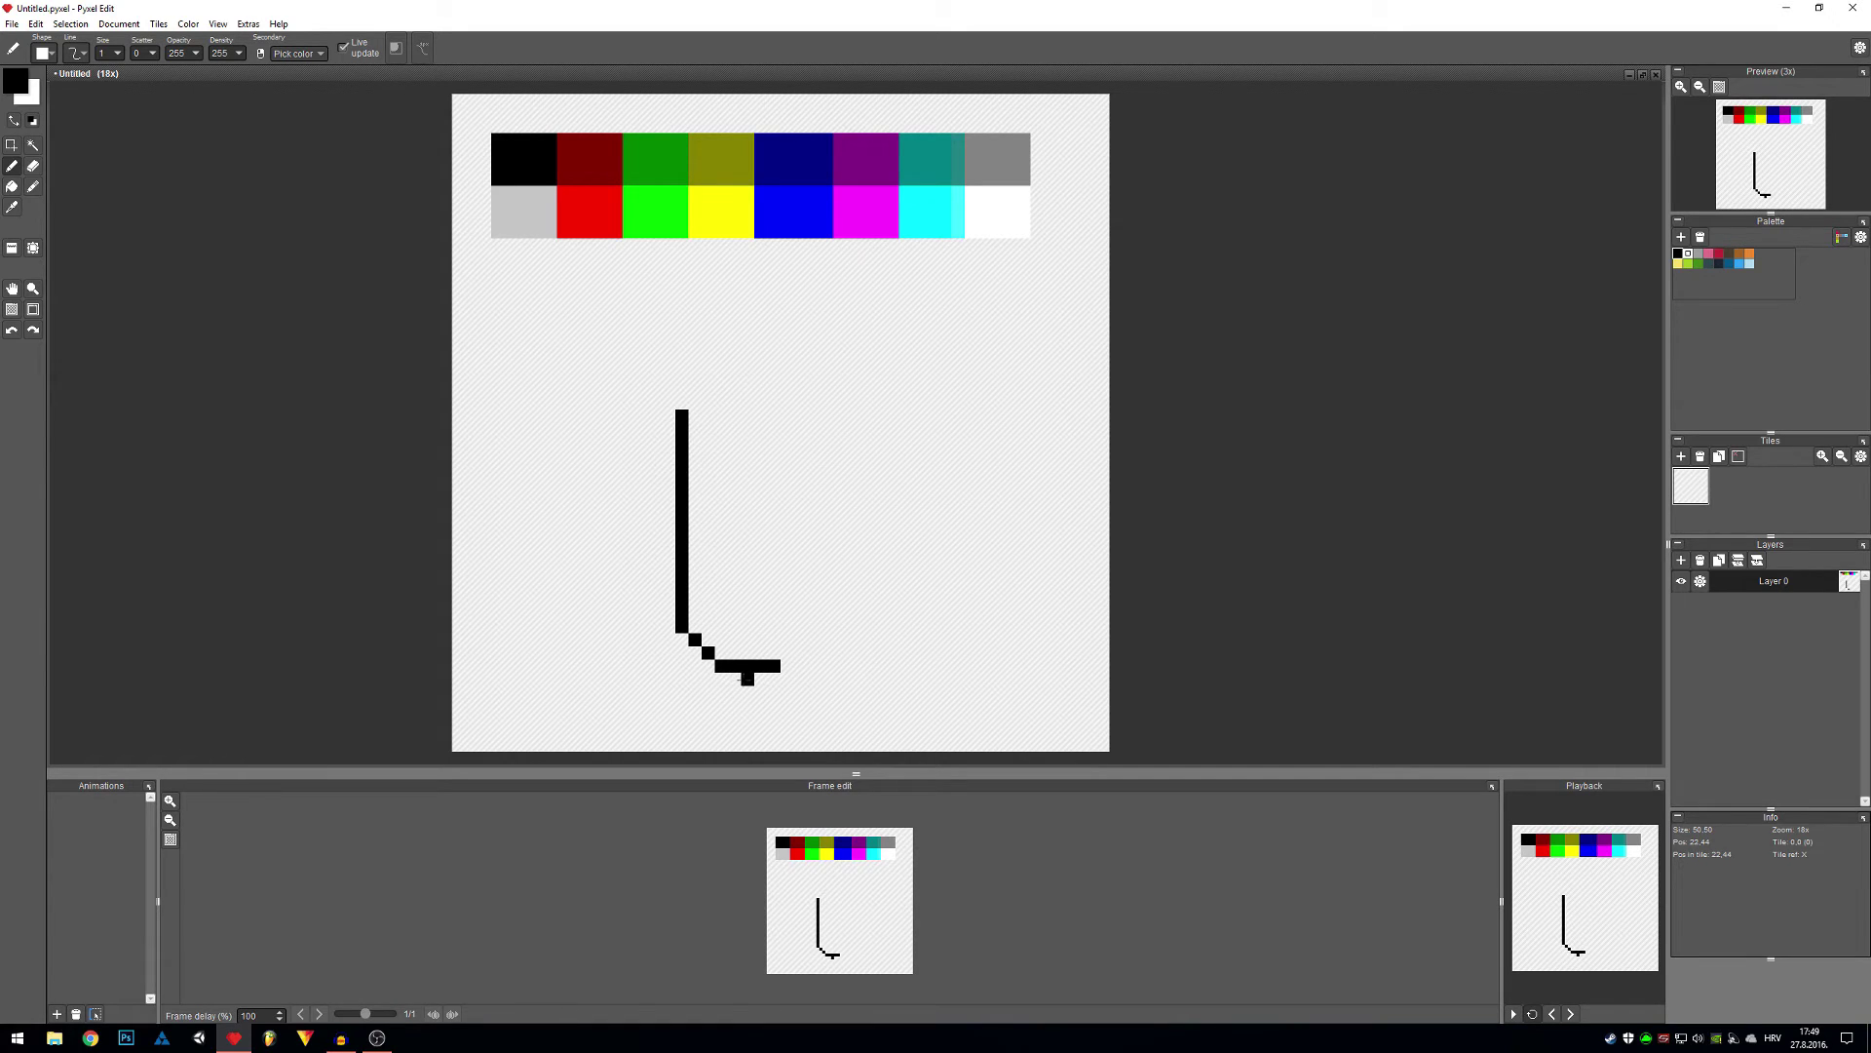
drag(781, 667, 797, 655)
click(813, 639)
click(827, 626)
drag(824, 549, 825, 413)
Step: Draw the front edge and arched rim of the cylinder's elliptical top in black
mouse_move(695, 426)
mouse_down()
mouse_move(723, 455)
mouse_move(778, 455)
mouse_up()
click(801, 442)
click(812, 429)
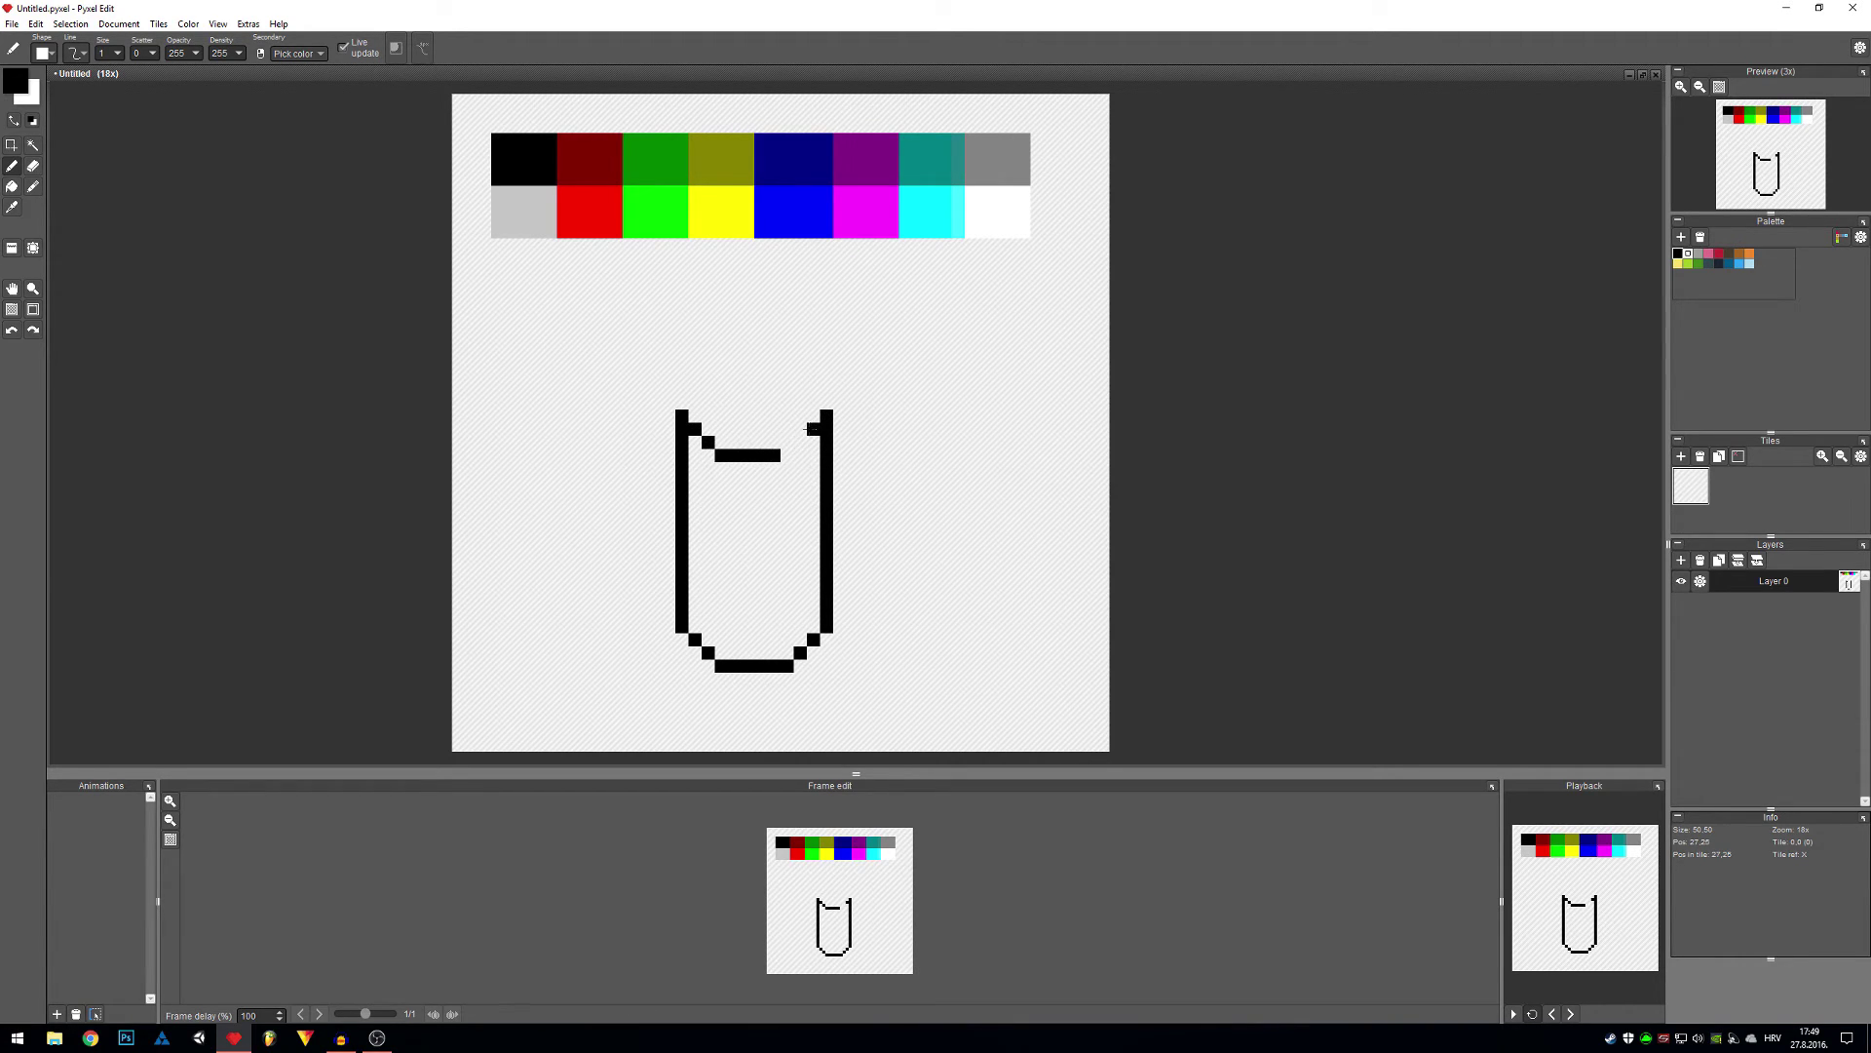
click(787, 455)
click(761, 429)
click(695, 402)
mouse_move(709, 389)
mouse_down()
mouse_move(788, 376)
mouse_move(814, 403)
mouse_up()
scroll(863, 431, down, 4)
scroll(901, 342, up, 4)
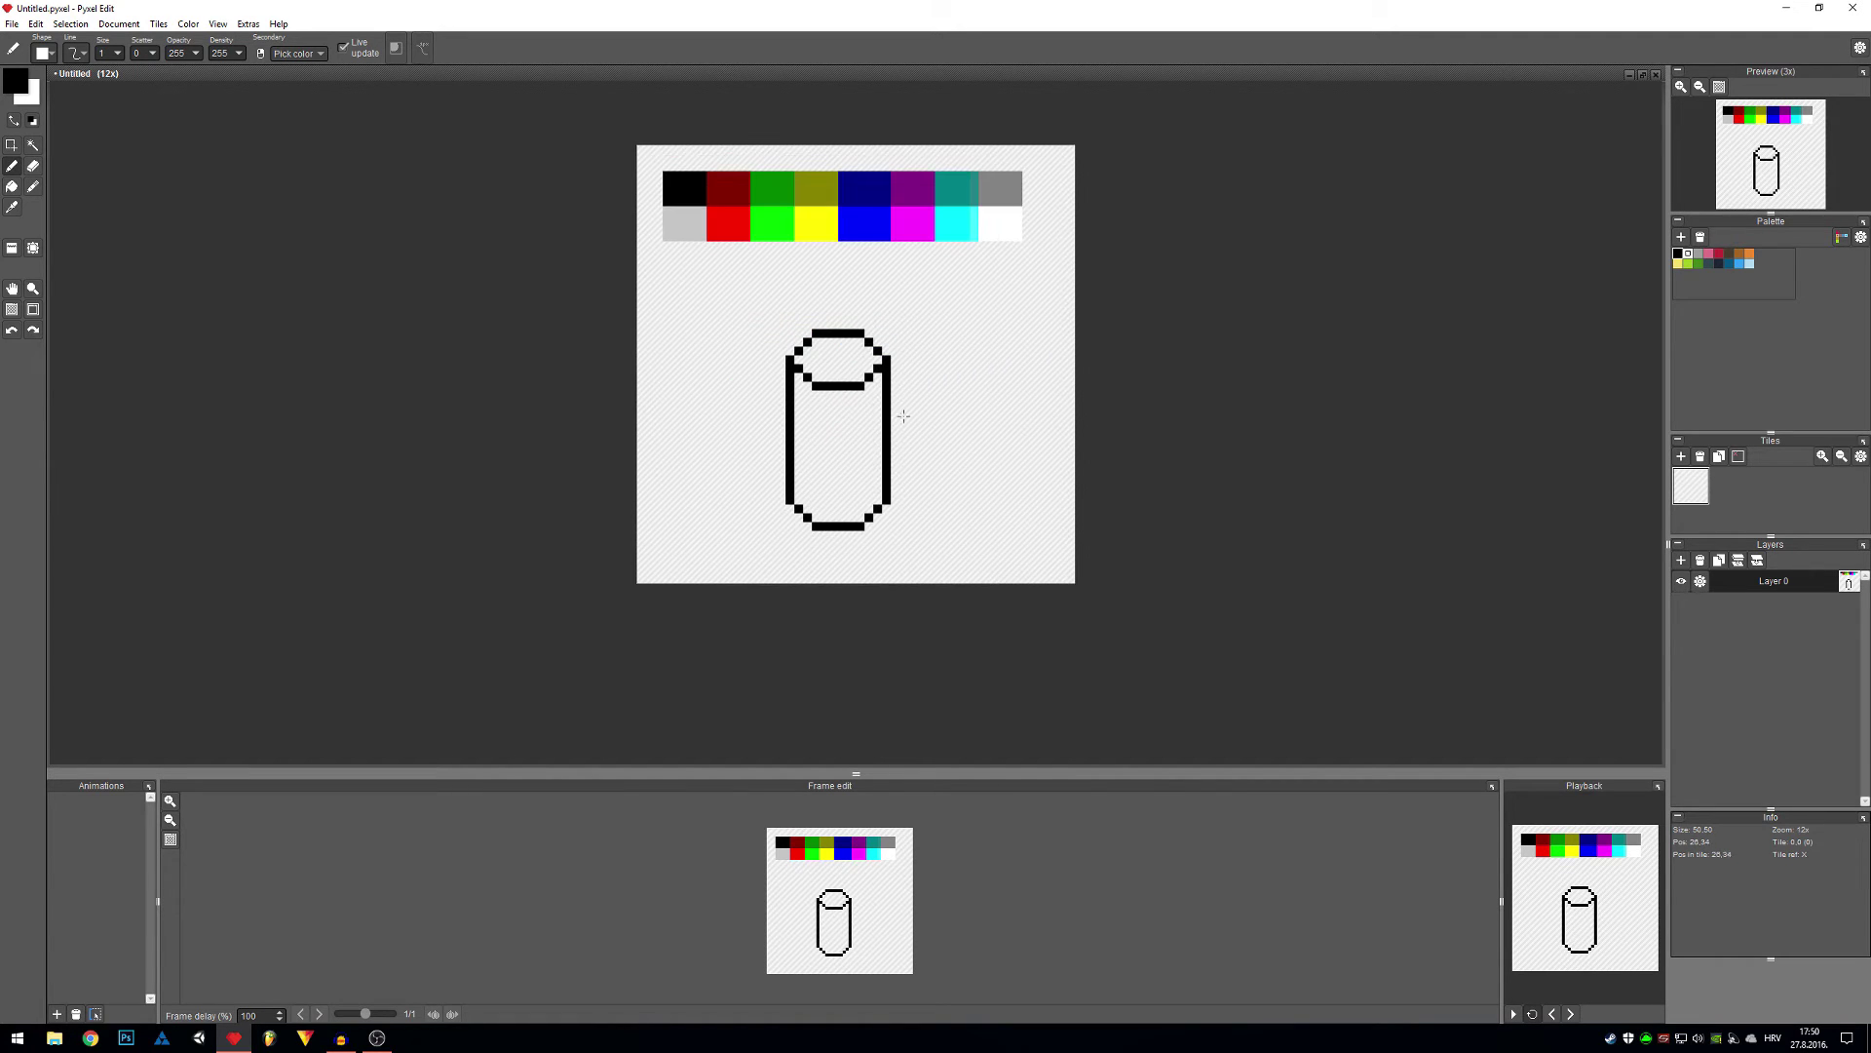
scroll(902, 342, up, 2)
scroll(890, 363, down, 4)
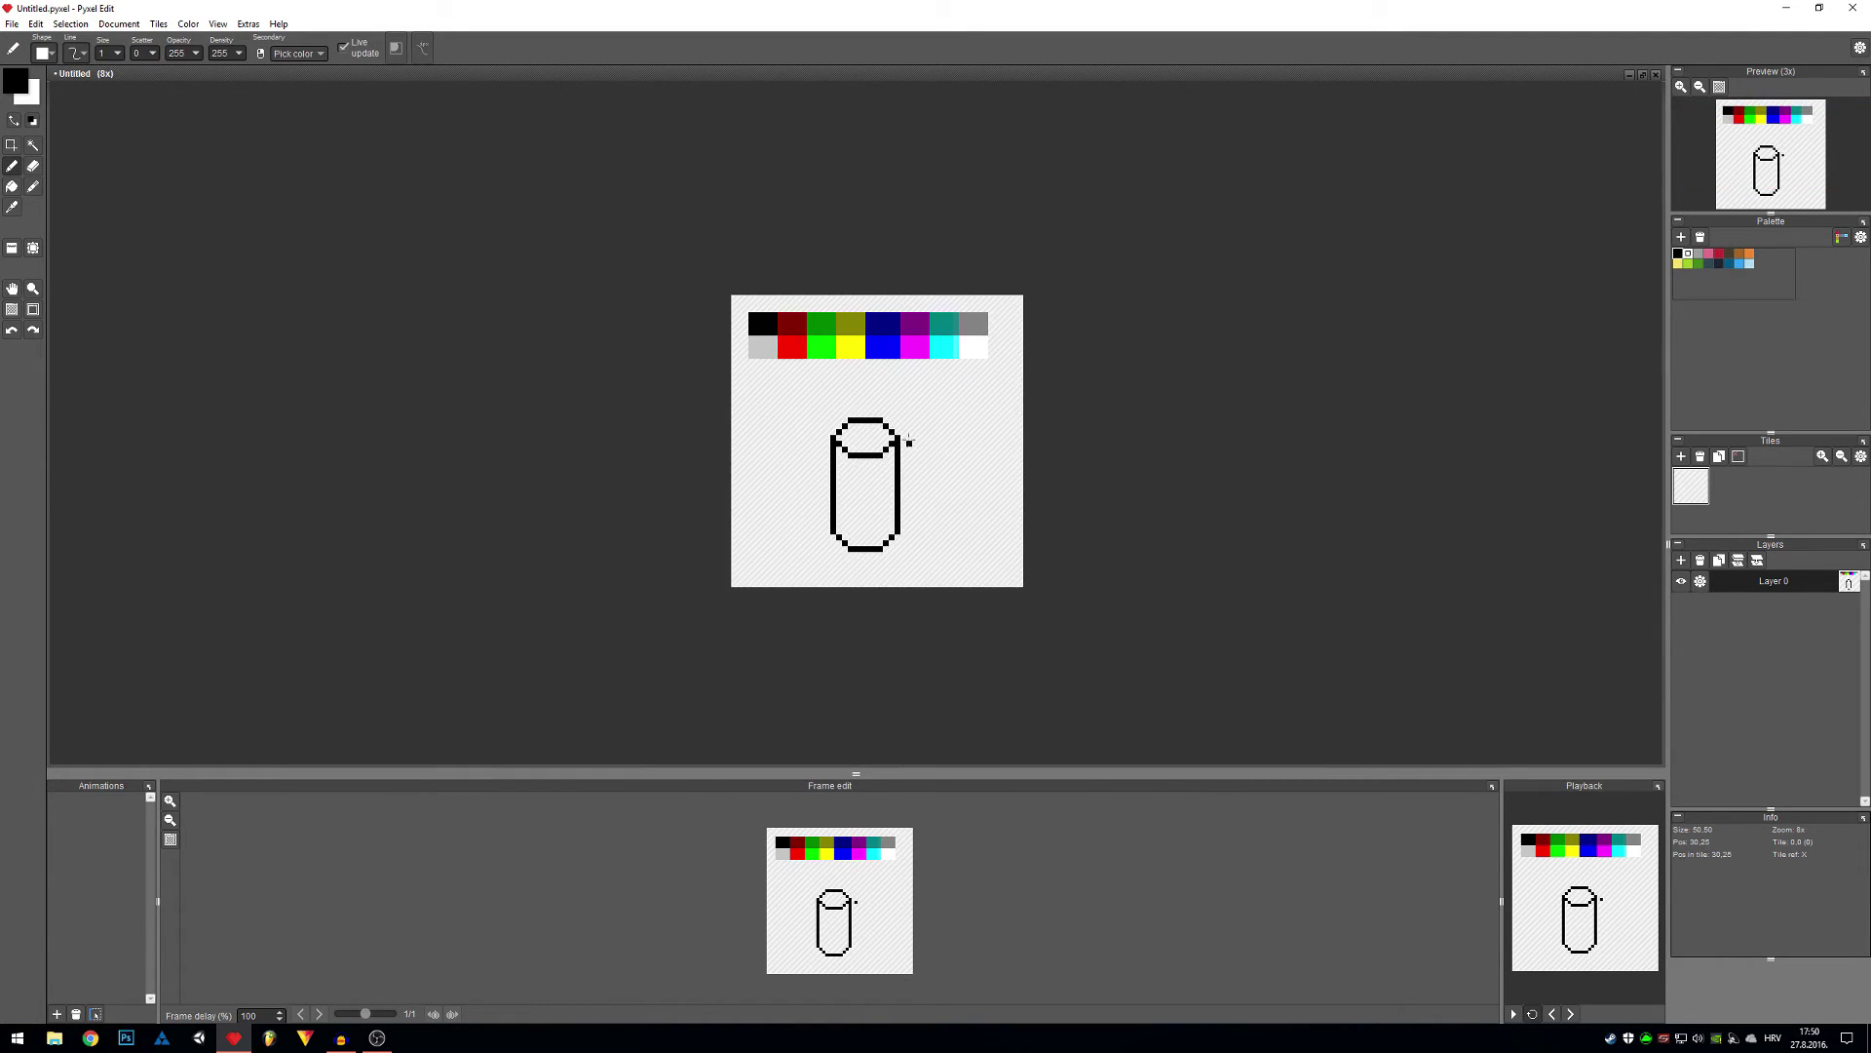
scroll(904, 435, up, 2)
Step: Flood-fill the cylinder's top ellipse and body with navy from the swatch strip
key(f)
alt+click(865, 186)
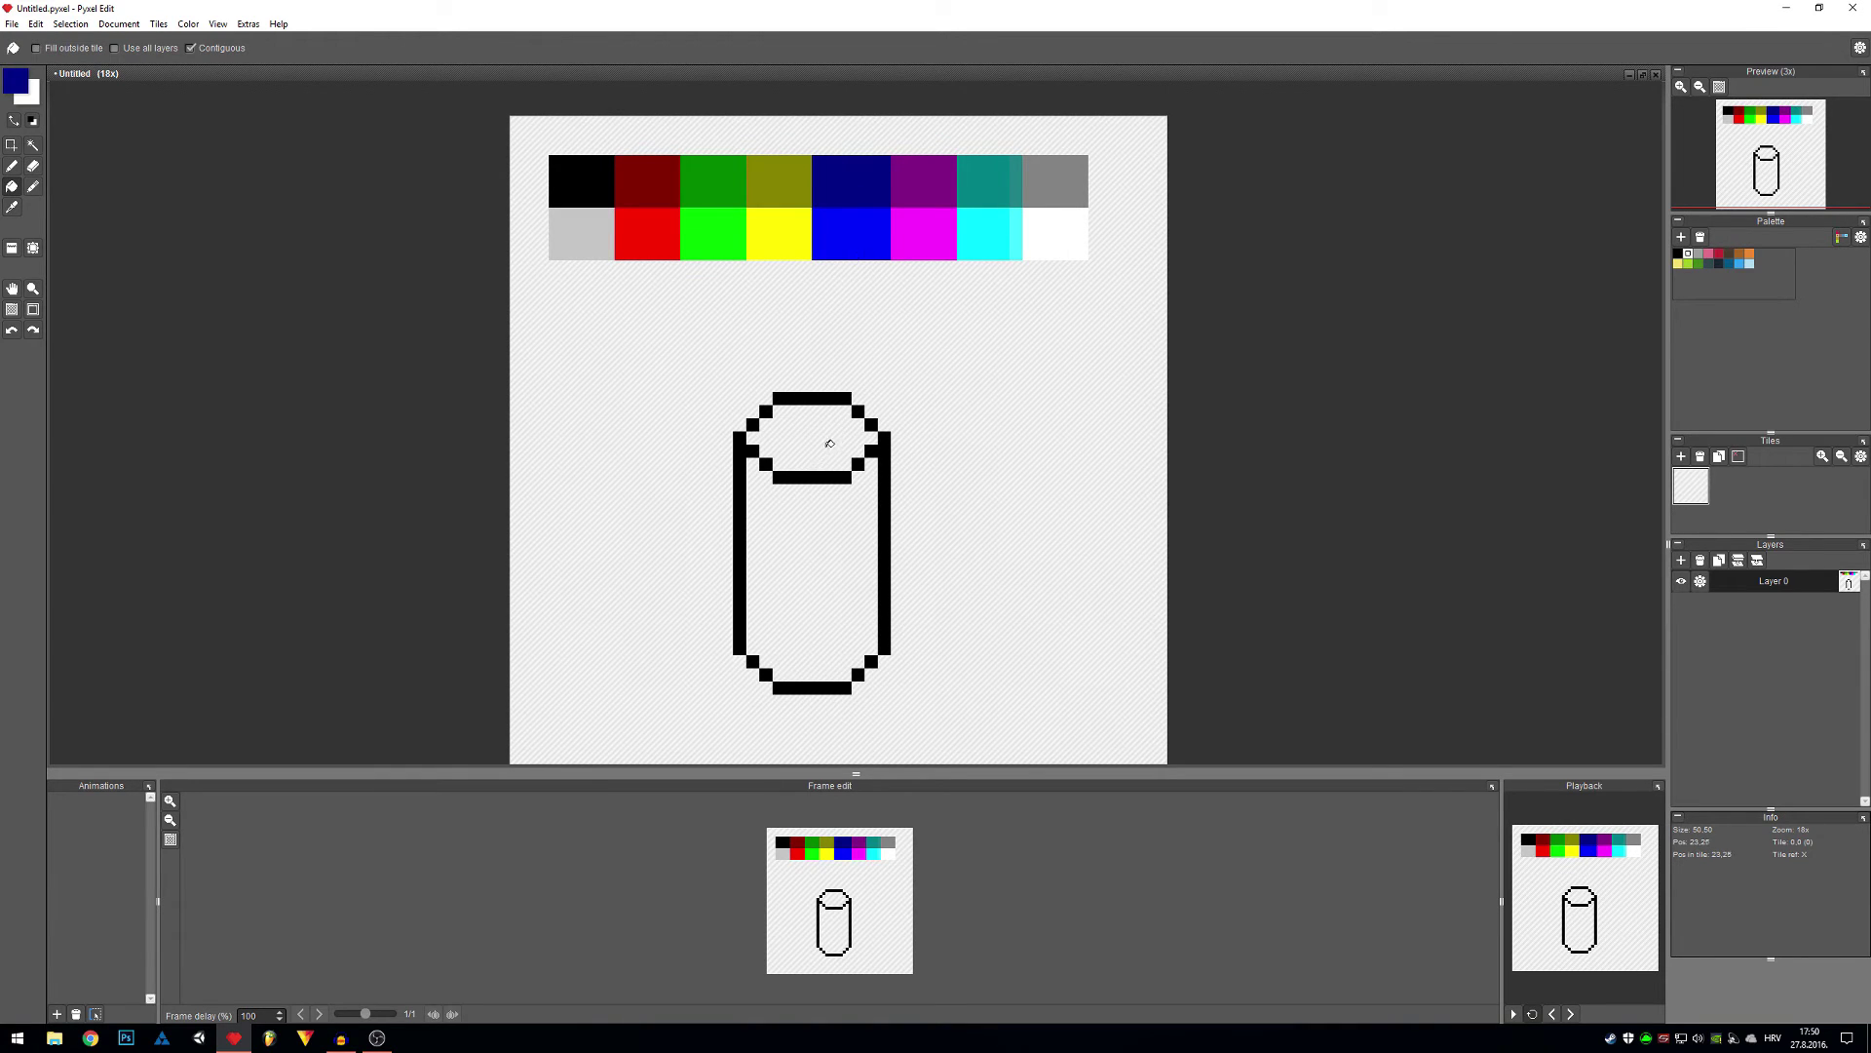
click(829, 444)
click(828, 546)
scroll(833, 532, down, 2)
scroll(835, 522, up, 3)
scroll(839, 513, down, 1)
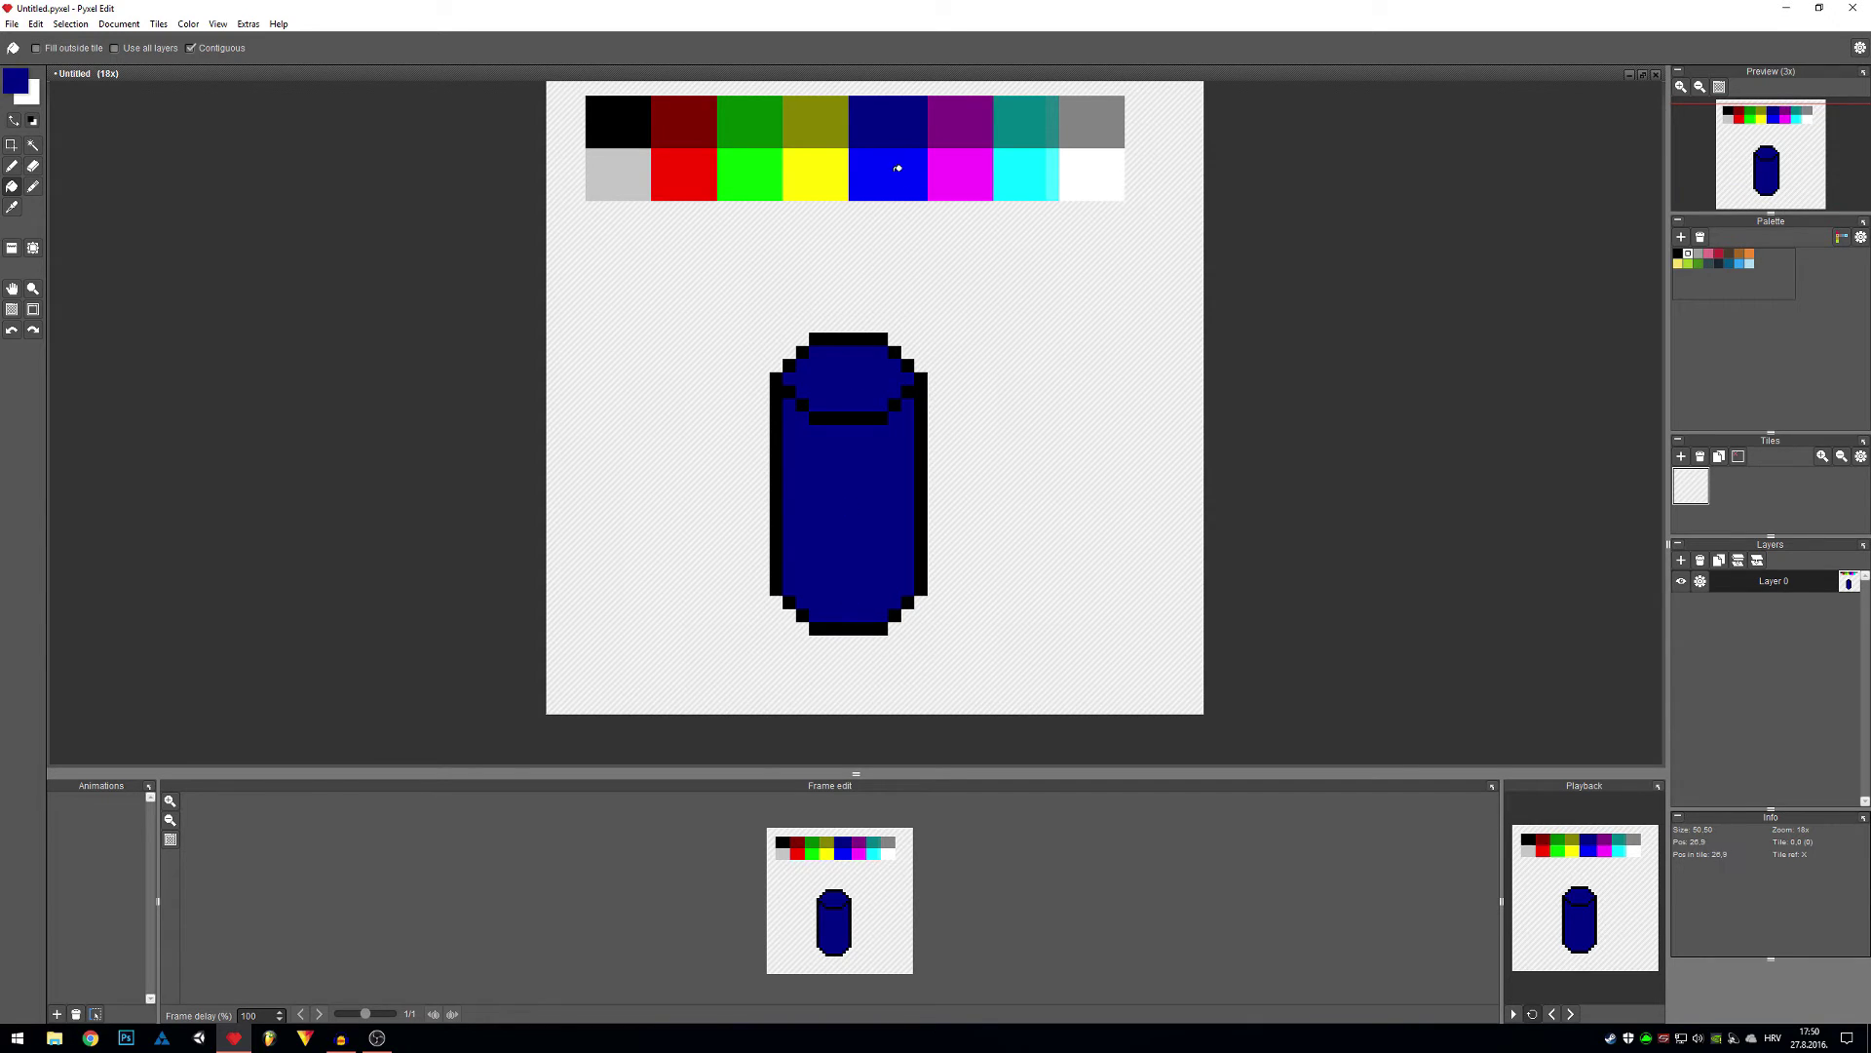
drag(894, 198, 833, 246)
key(b)
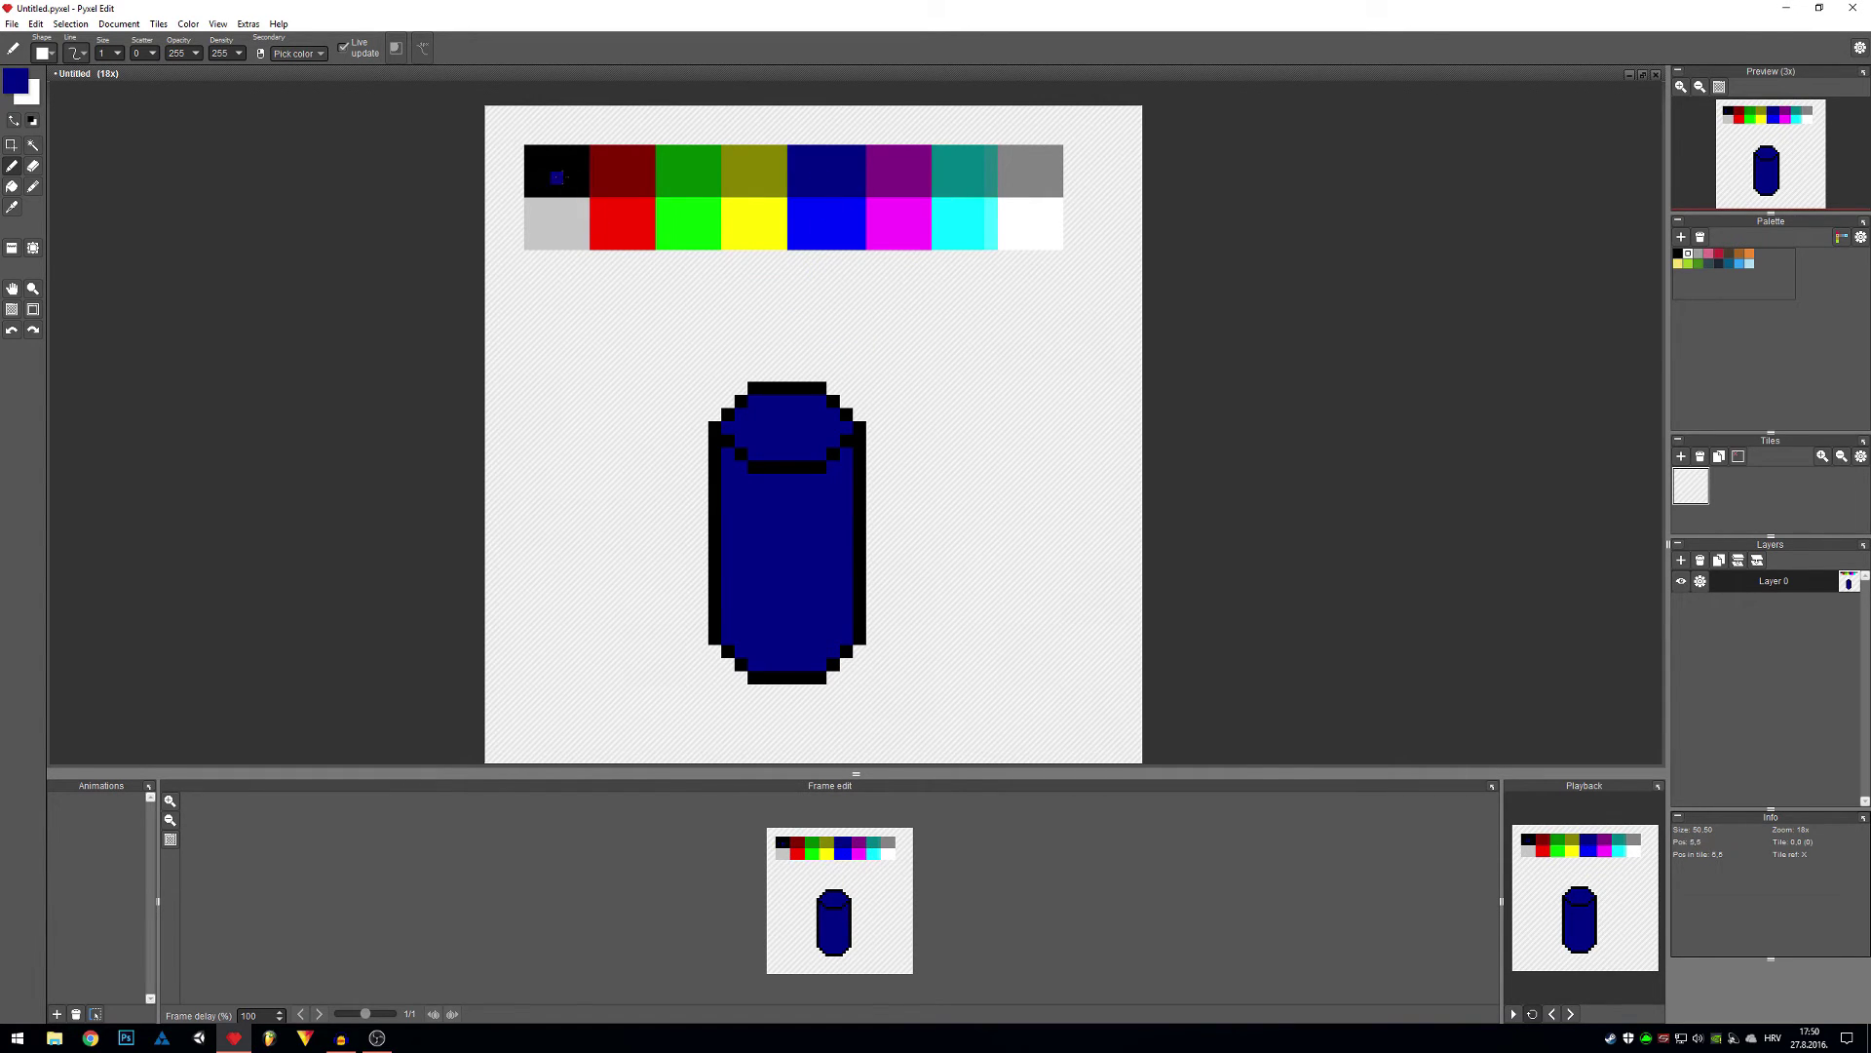
key(h)
drag(781, 572, 781, 500)
scroll(781, 500, up, 1)
scroll(780, 500, down, 1)
Step: Draw a bright blue highlight stripe down the cylinder and extend it into the top
key(i)
click(836, 154)
key(b)
mouse_move(794, 391)
mouse_down()
mouse_move(792, 577)
mouse_move(784, 418)
mouse_up()
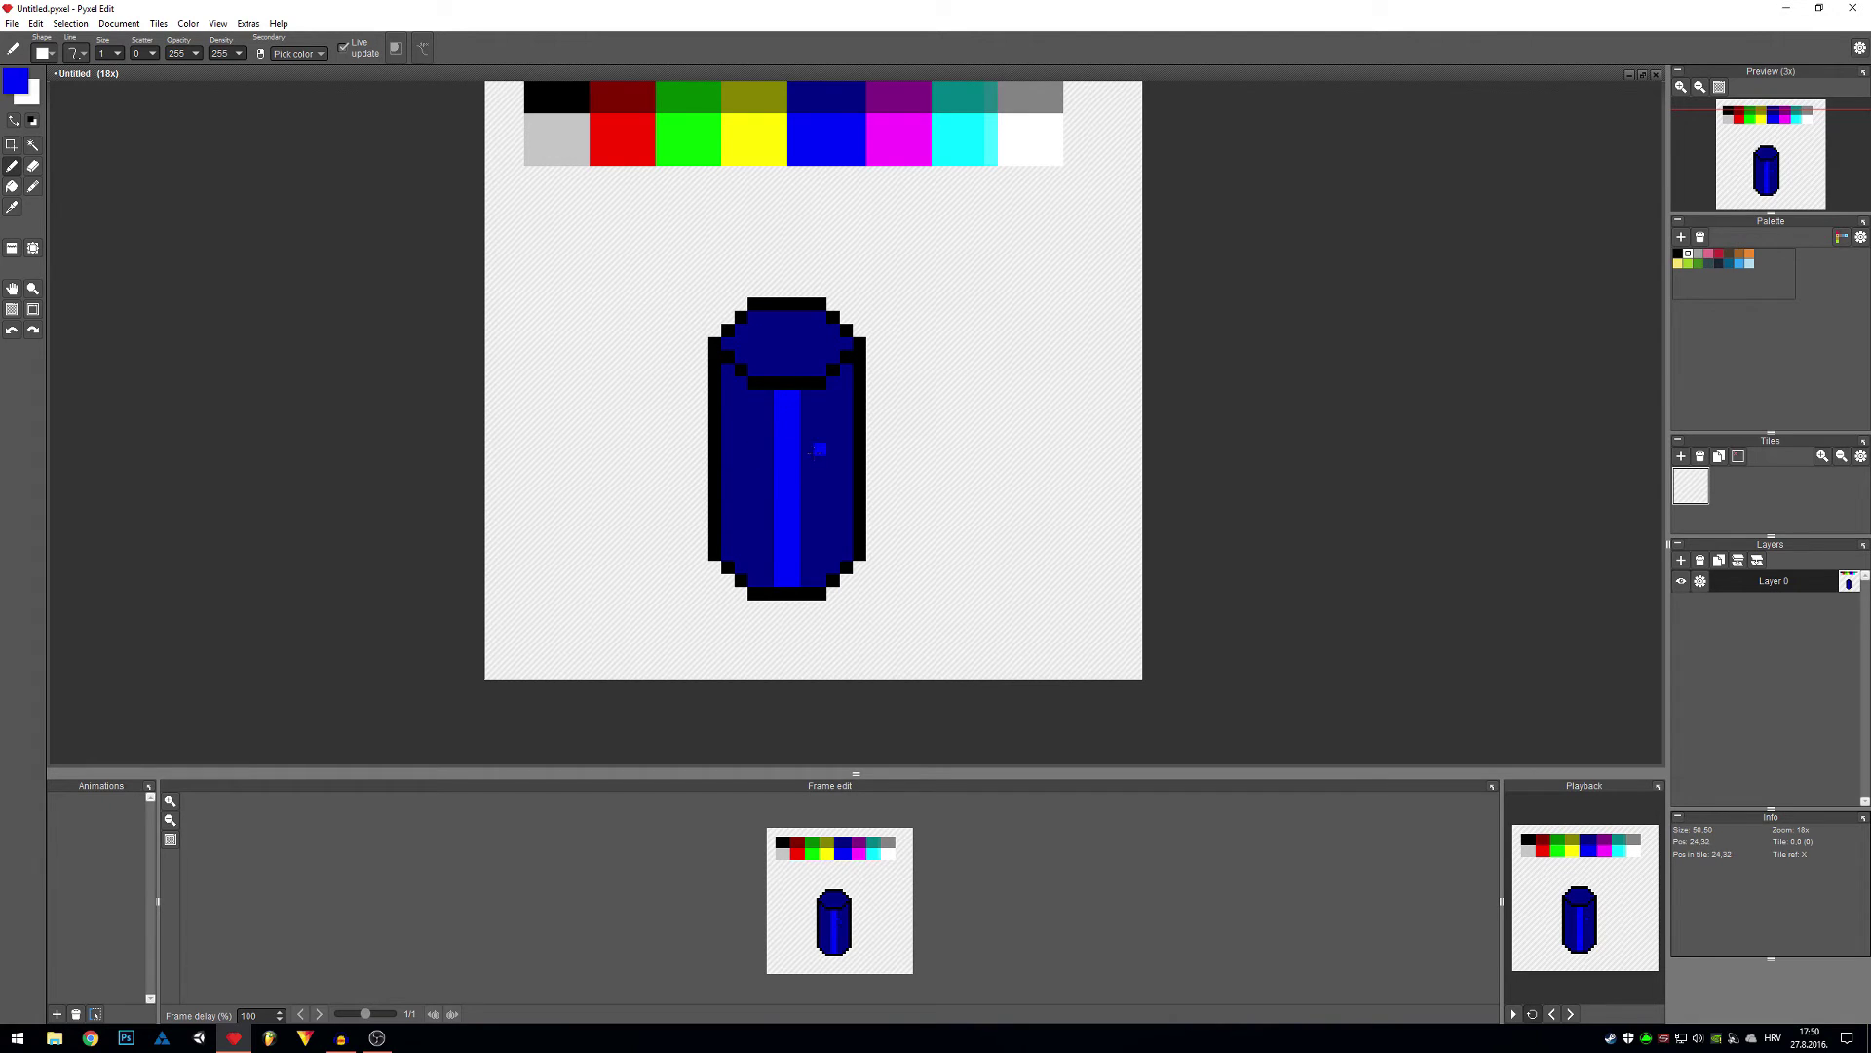
scroll(814, 410, down, 2)
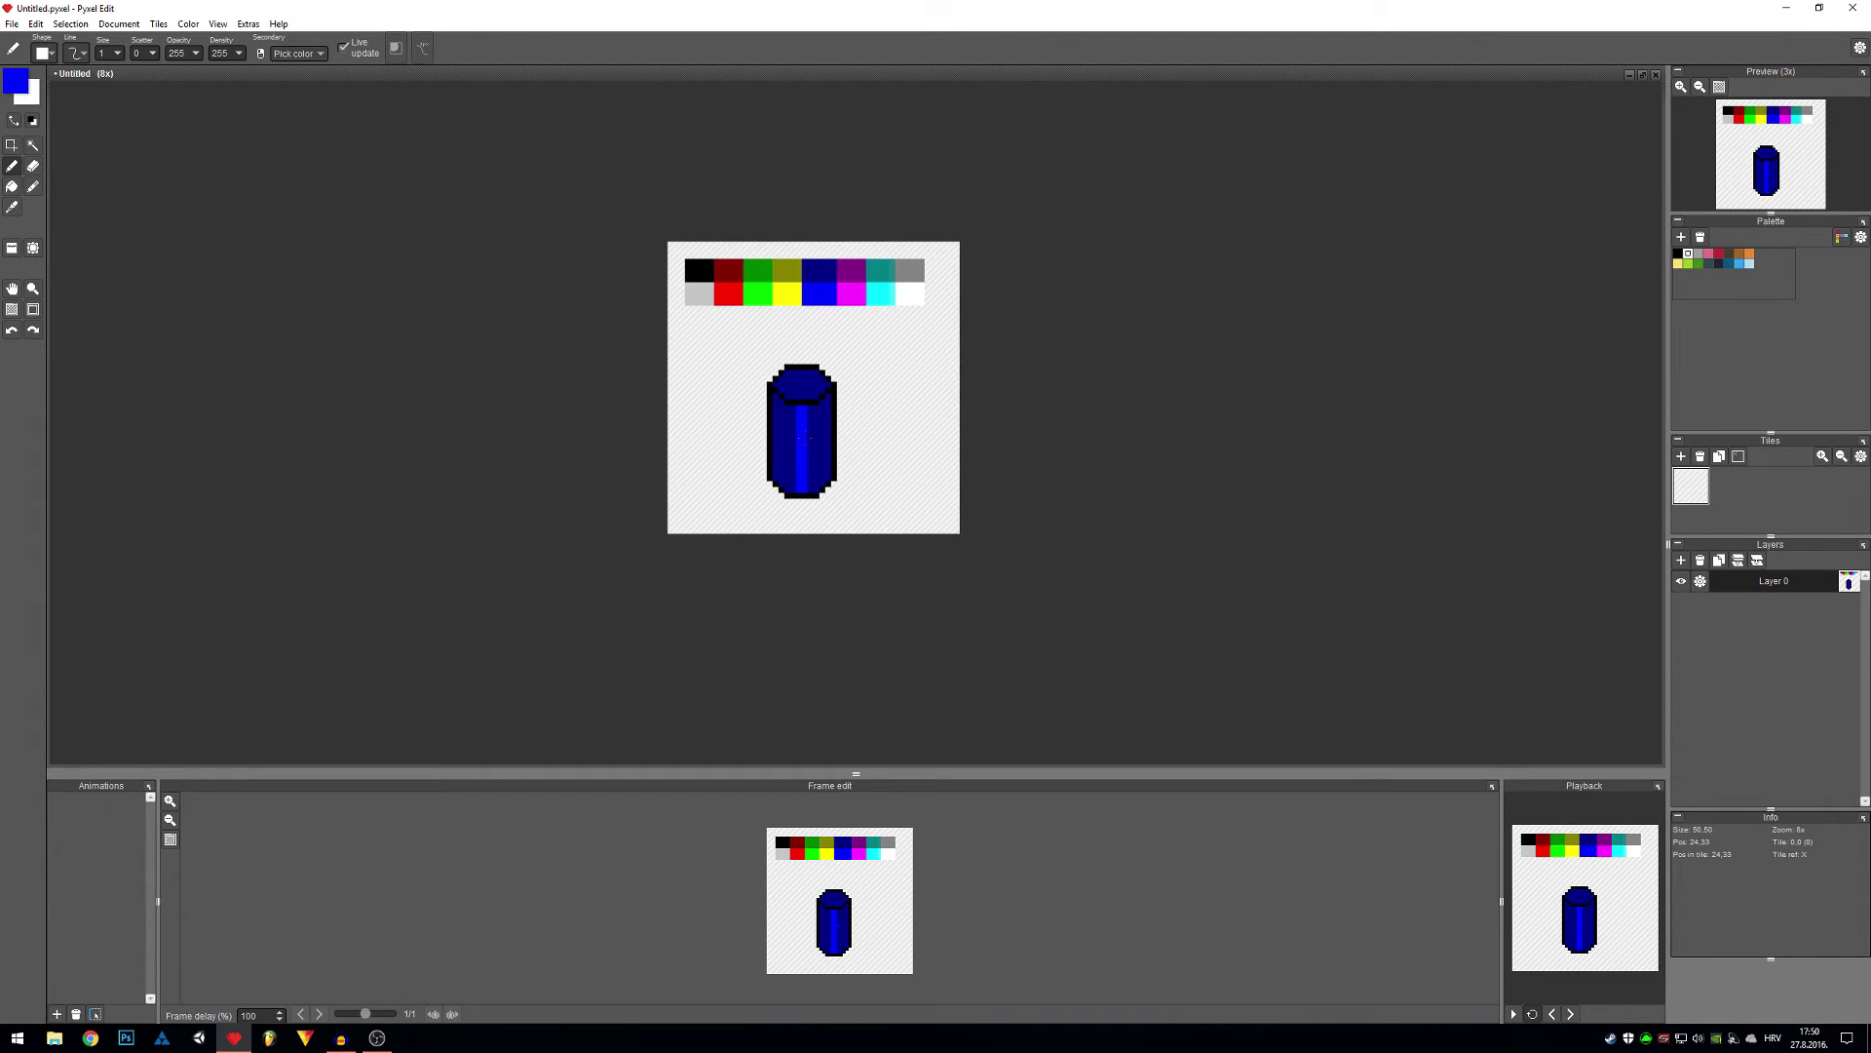
scroll(803, 432, up, 3)
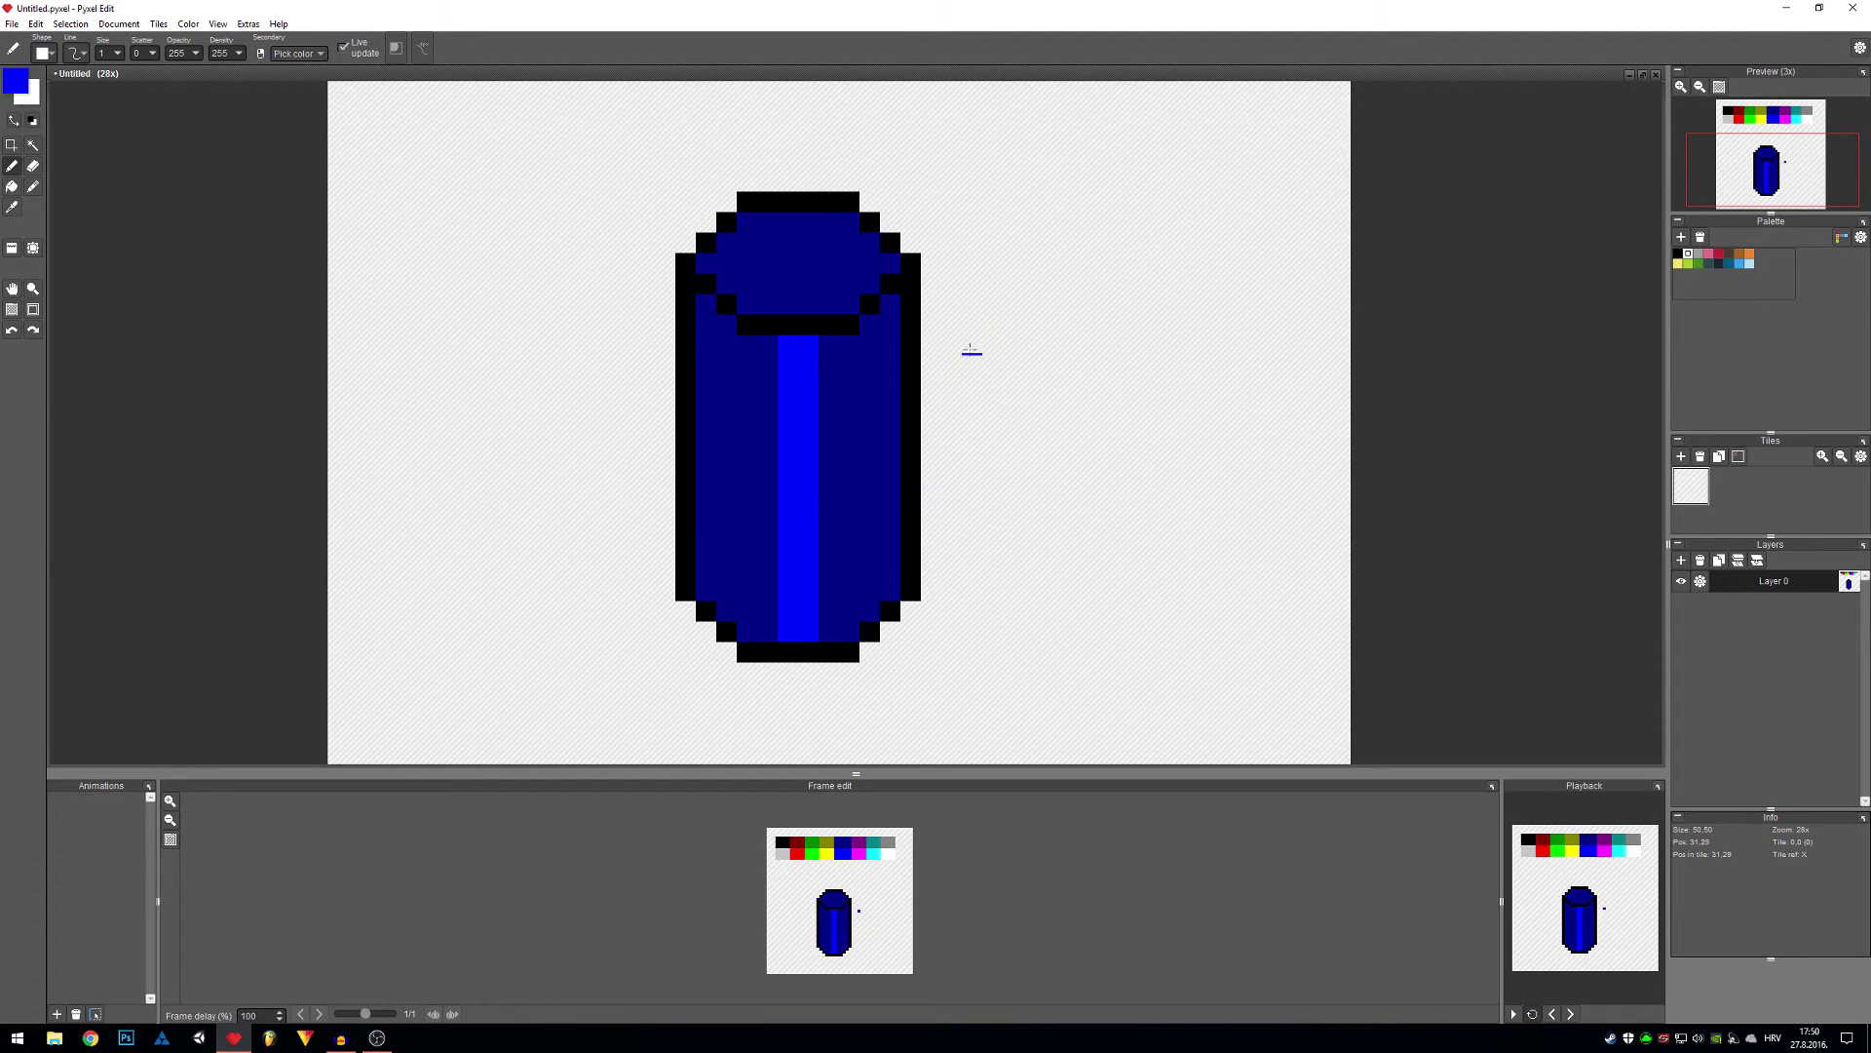
scroll(864, 363, down, 5)
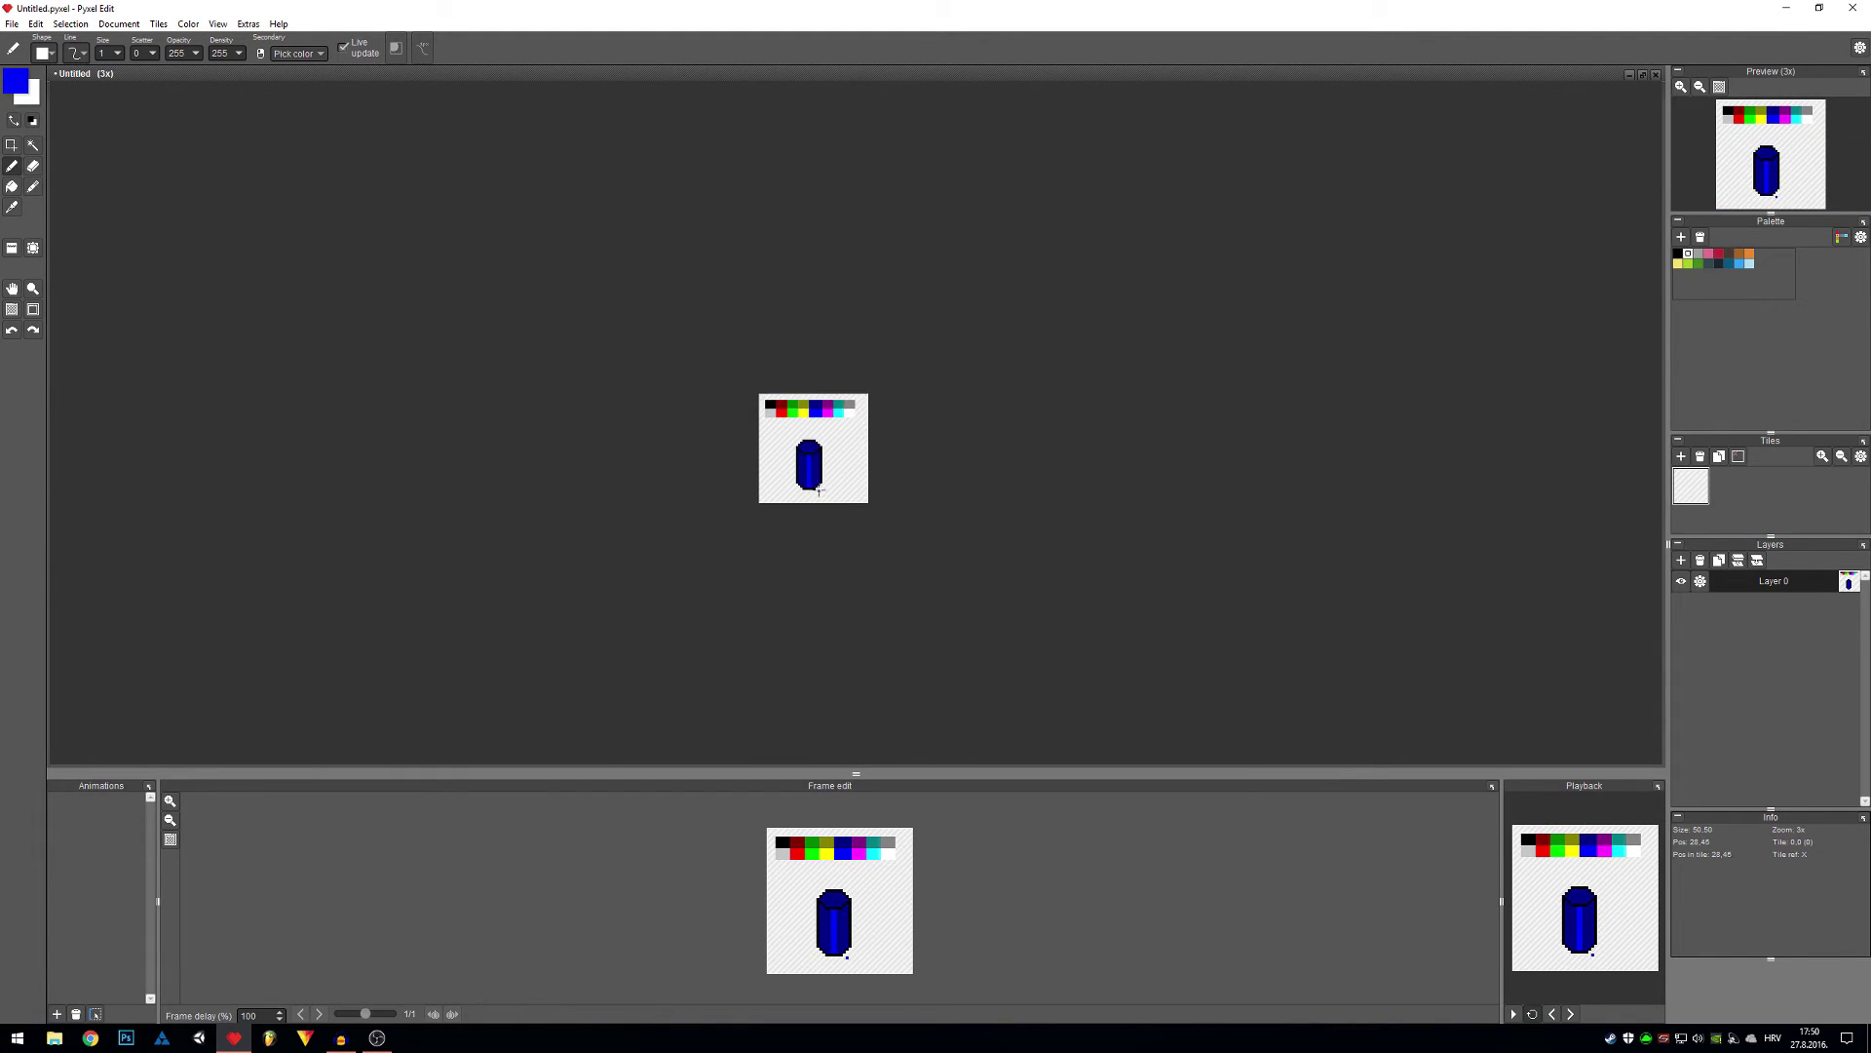
scroll(805, 403, up, 4)
drag(772, 394, 773, 345)
Step: Fill the left and right halves of the top ellipse with bright blue
key(f)
click(807, 364)
click(756, 367)
scroll(804, 492, down, 5)
scroll(804, 492, up, 6)
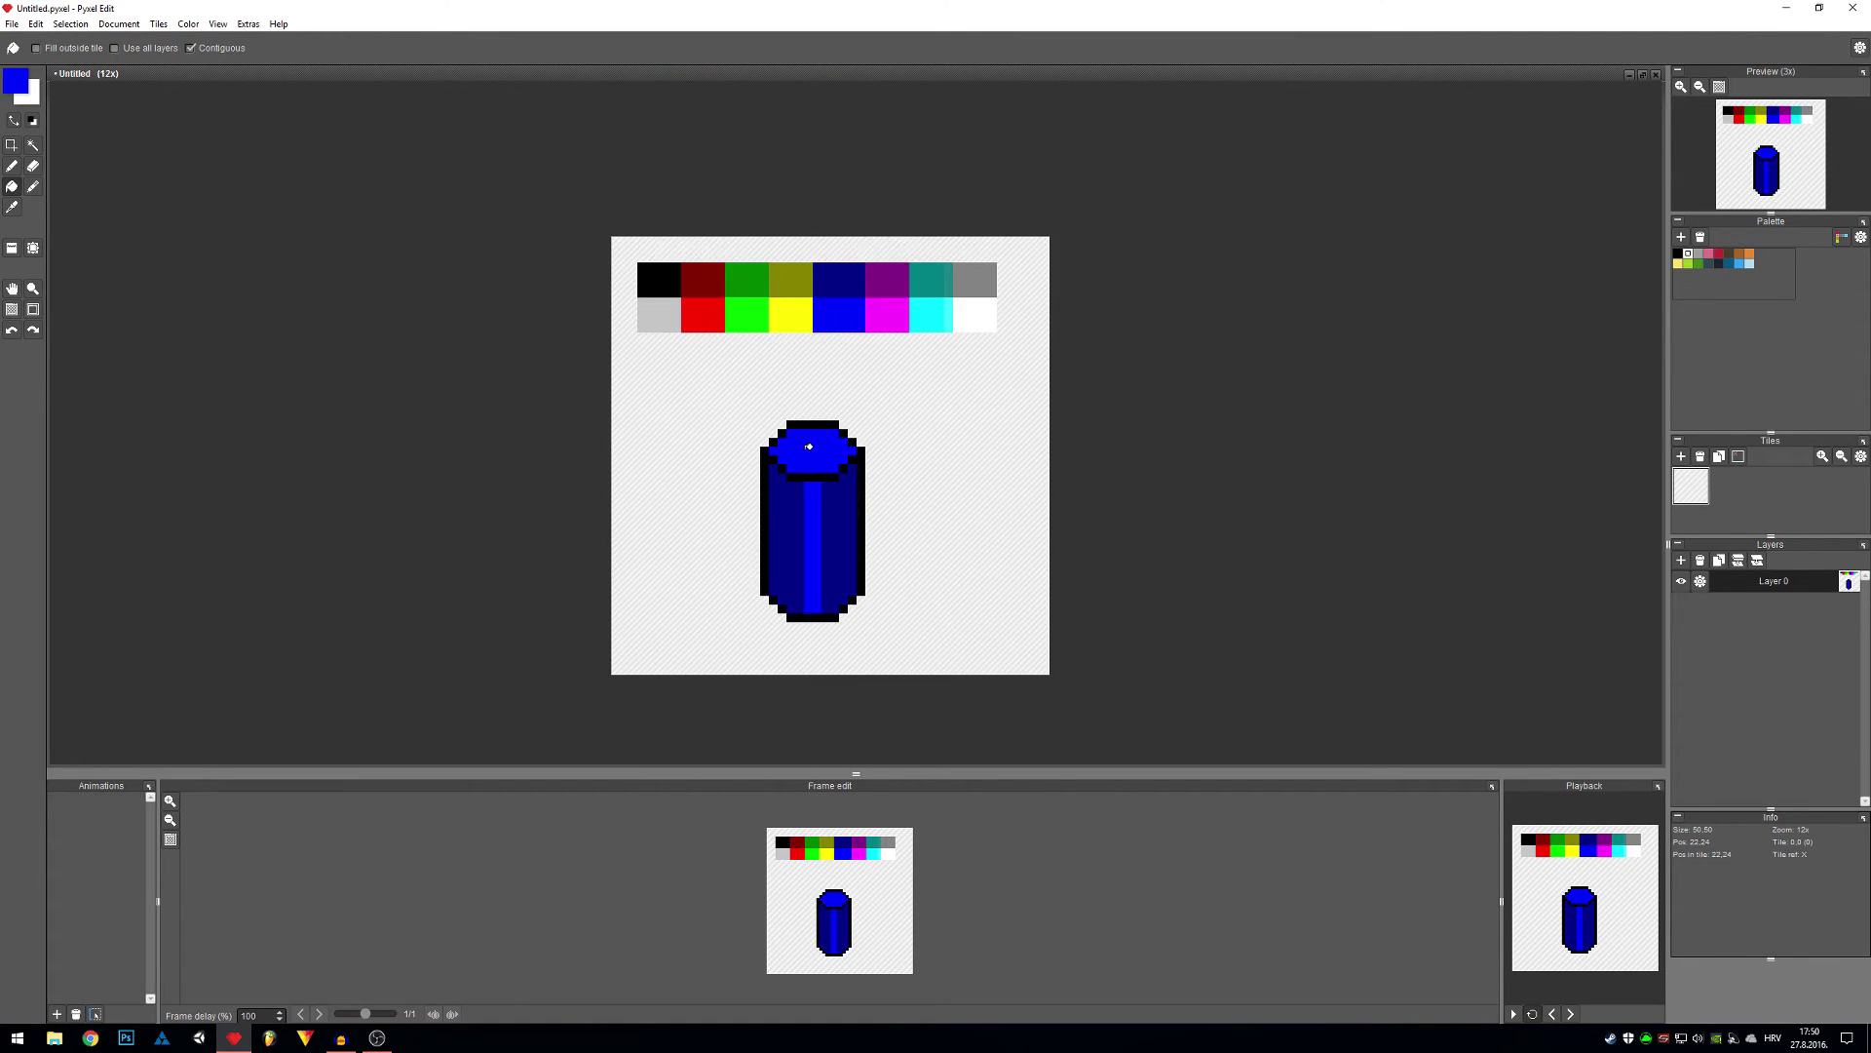
scroll(851, 631, down, 3)
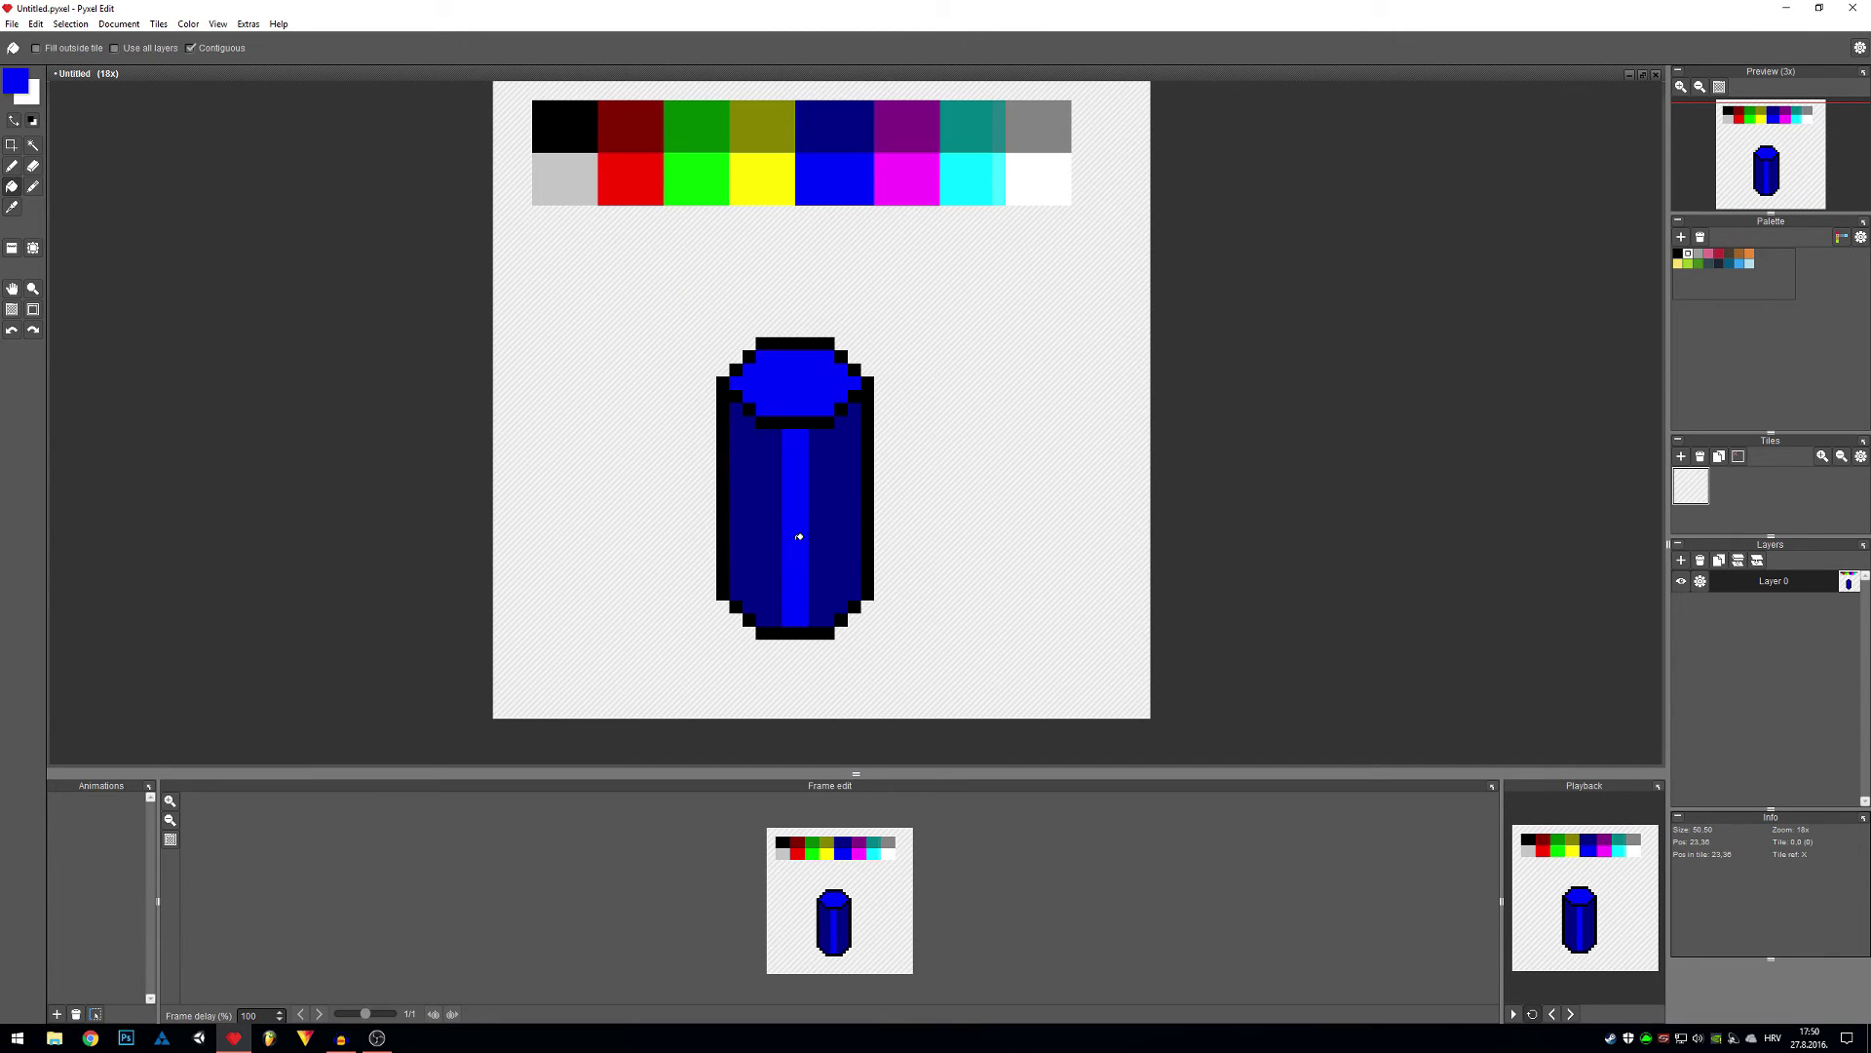
Step: Select the cylinder, copy and paste it, and place the copy to the right
key(s)
drag(885, 312, 678, 666)
drag(783, 564, 961, 556)
click(927, 656)
drag(940, 692, 651, 272)
key(ctrl+c)
key(ctrl+v)
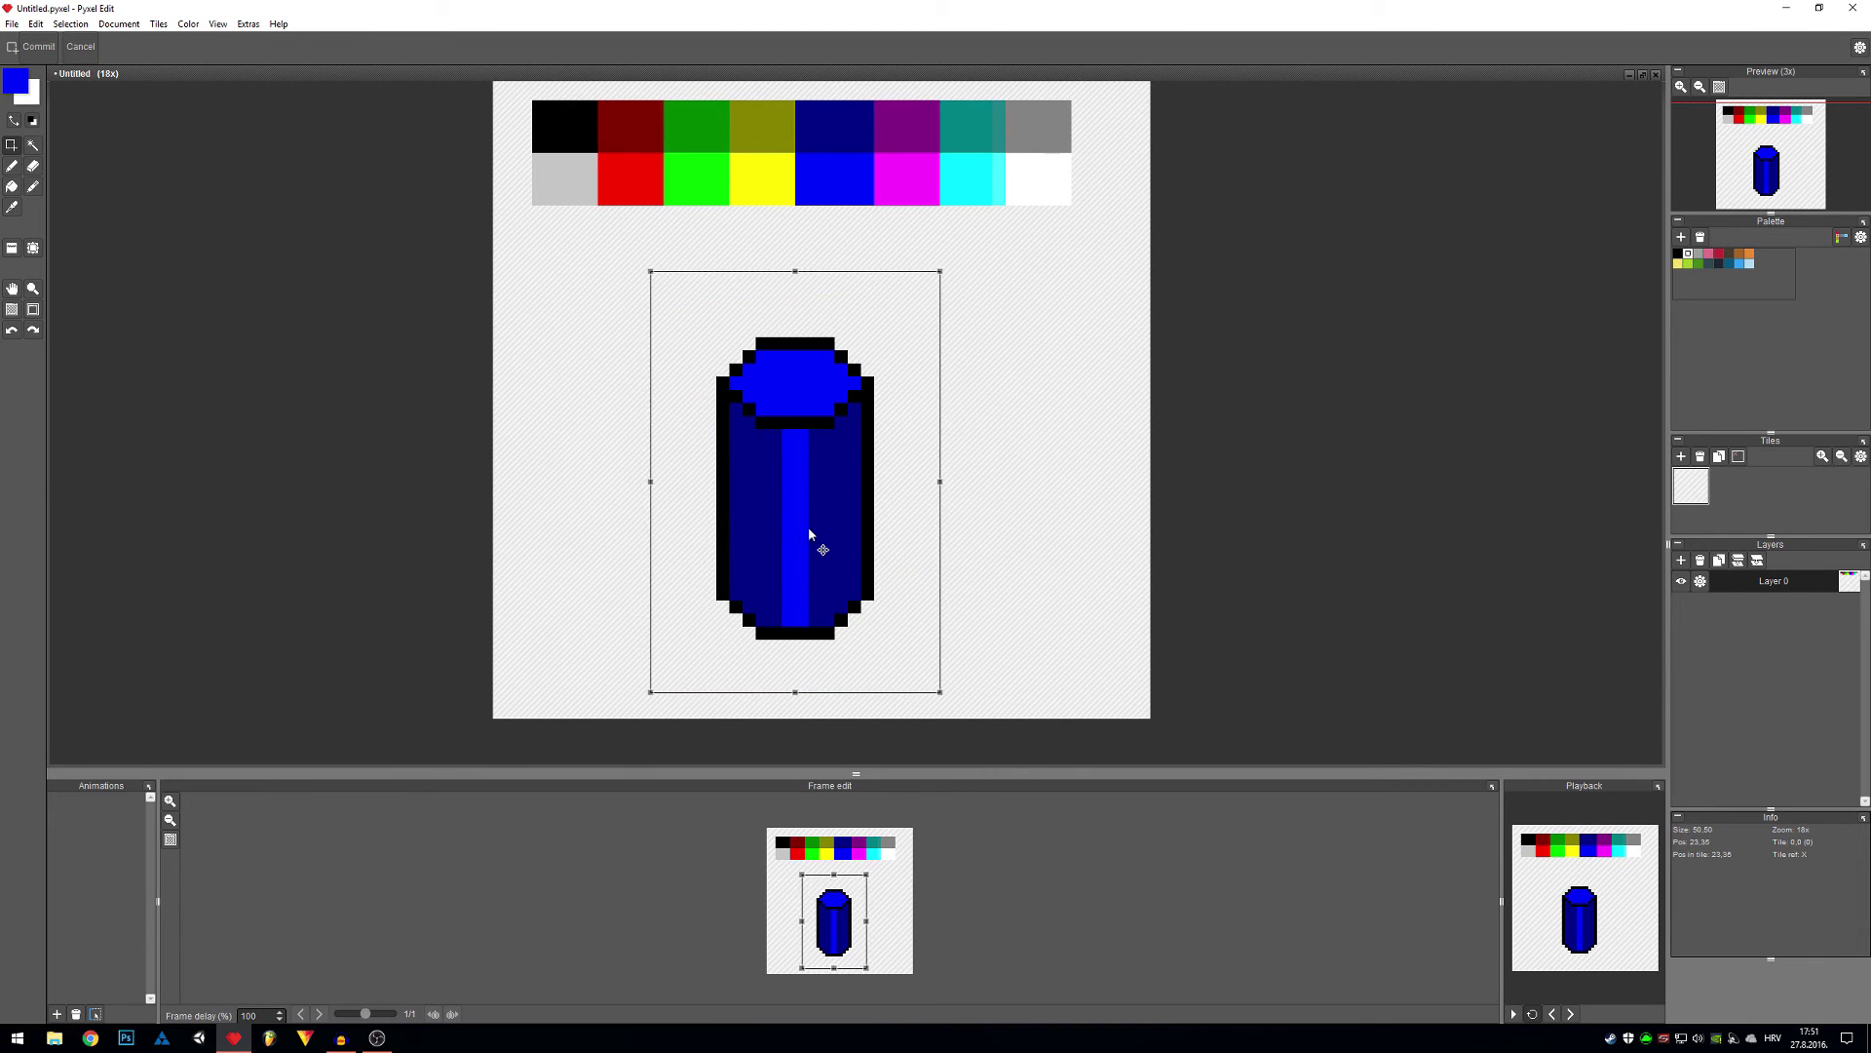
drag(812, 547, 1013, 558)
click(627, 392)
Step: Move the original cylinder further left to widen the gap, then deselect
key(ctrl+a)
drag(877, 334, 635, 575)
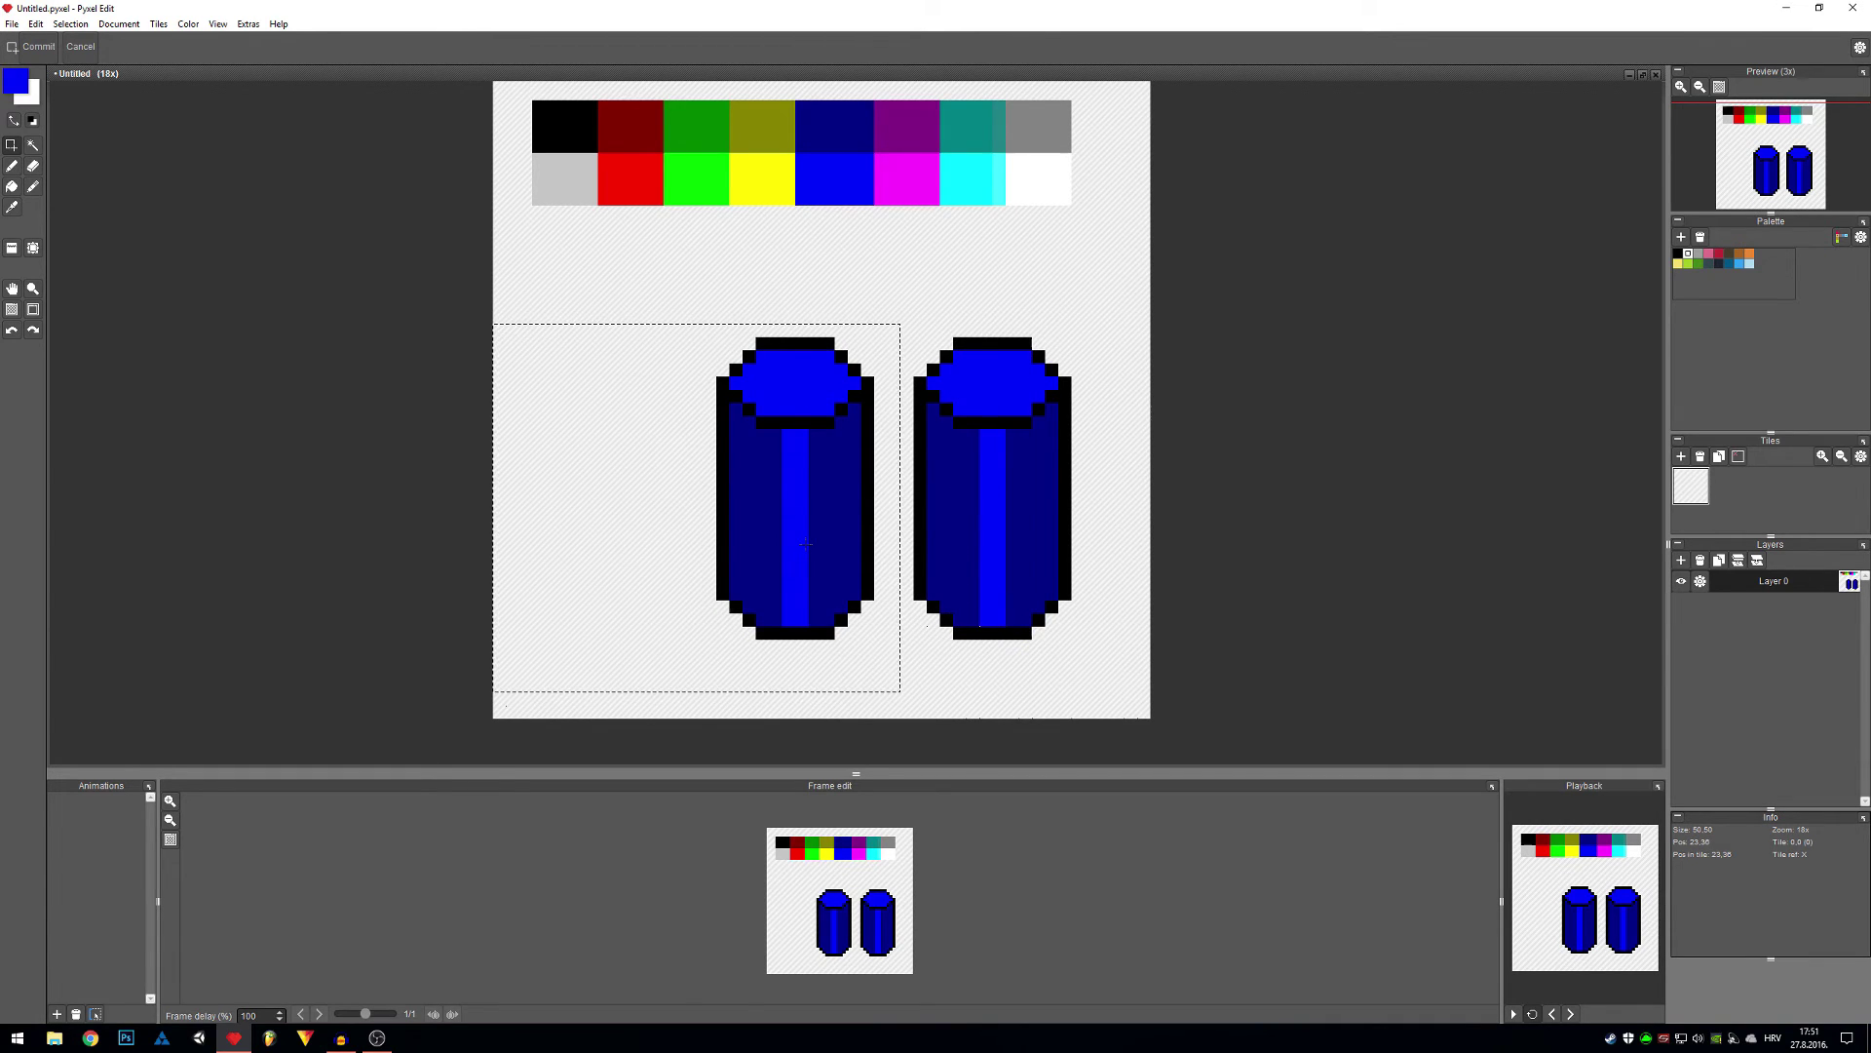
drag(805, 546, 701, 552)
click(852, 587)
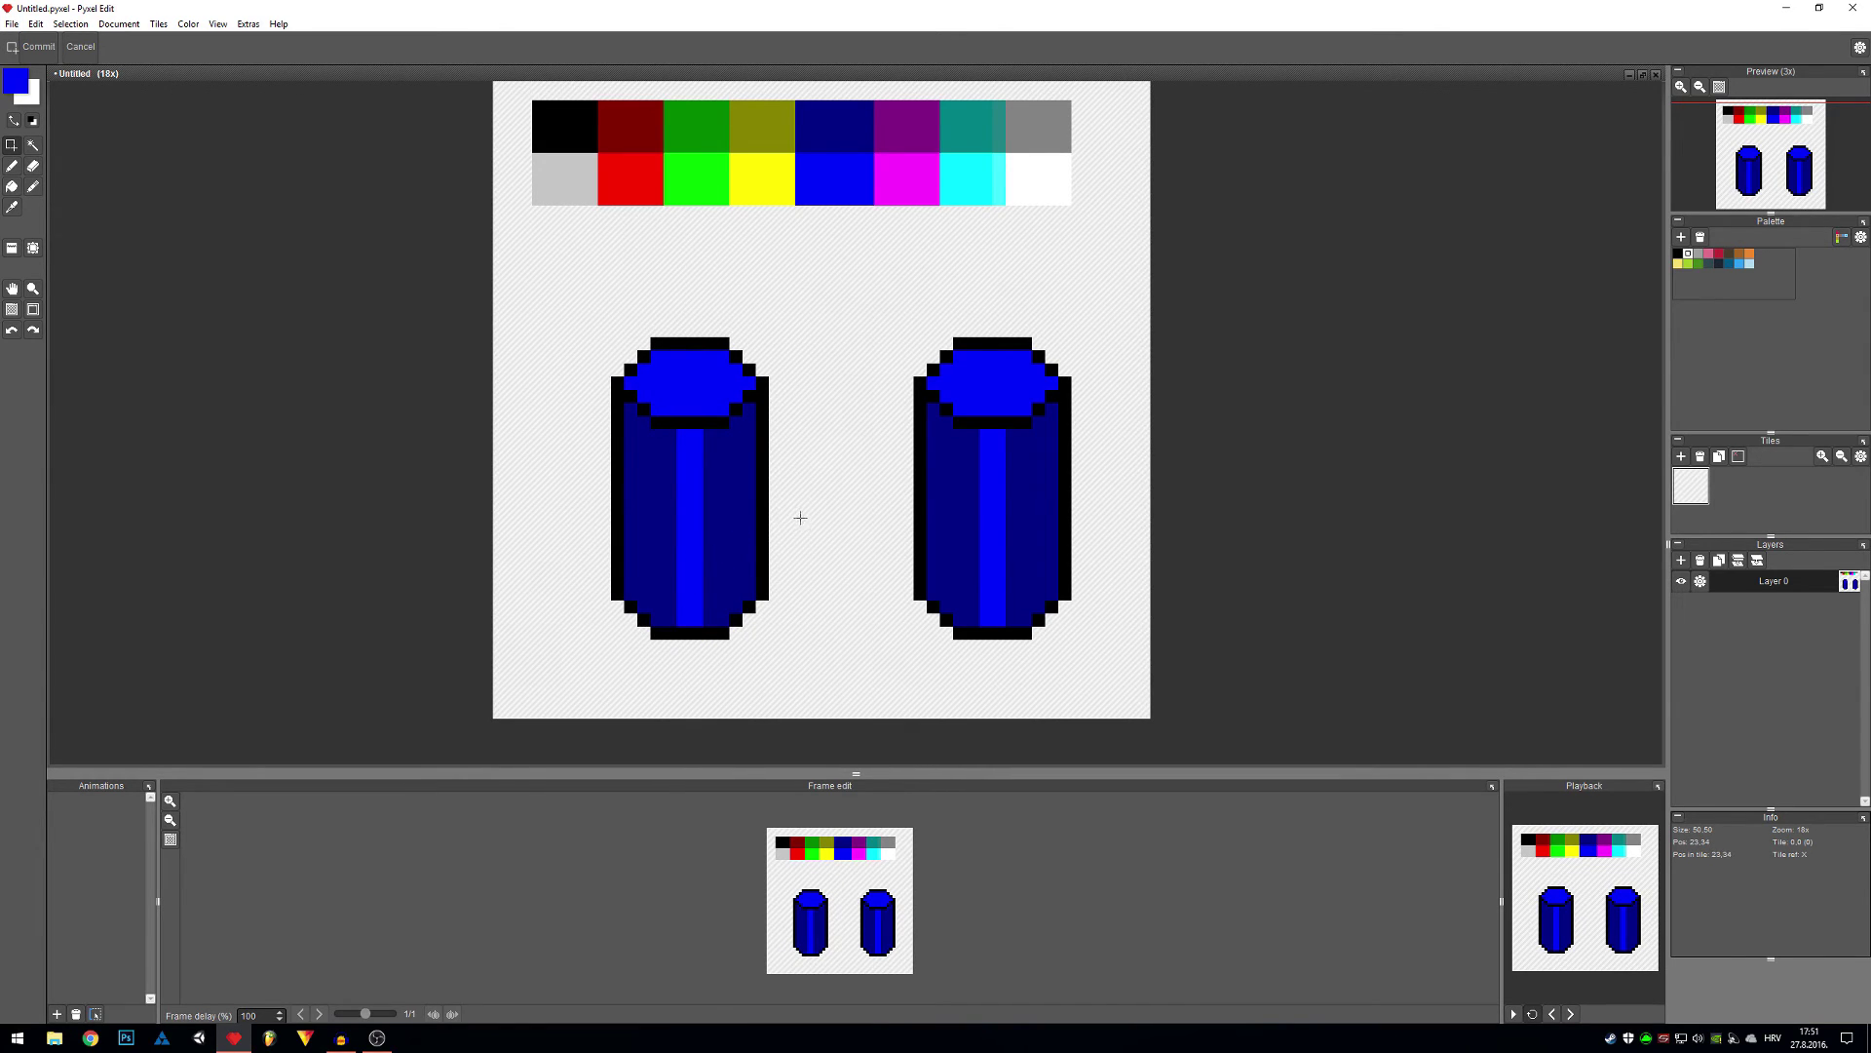
key(alt+d)
key(Escape)
Step: With the Pencil, notch the stripe's right edge with light-blue pixels in alternating rows
key(b)
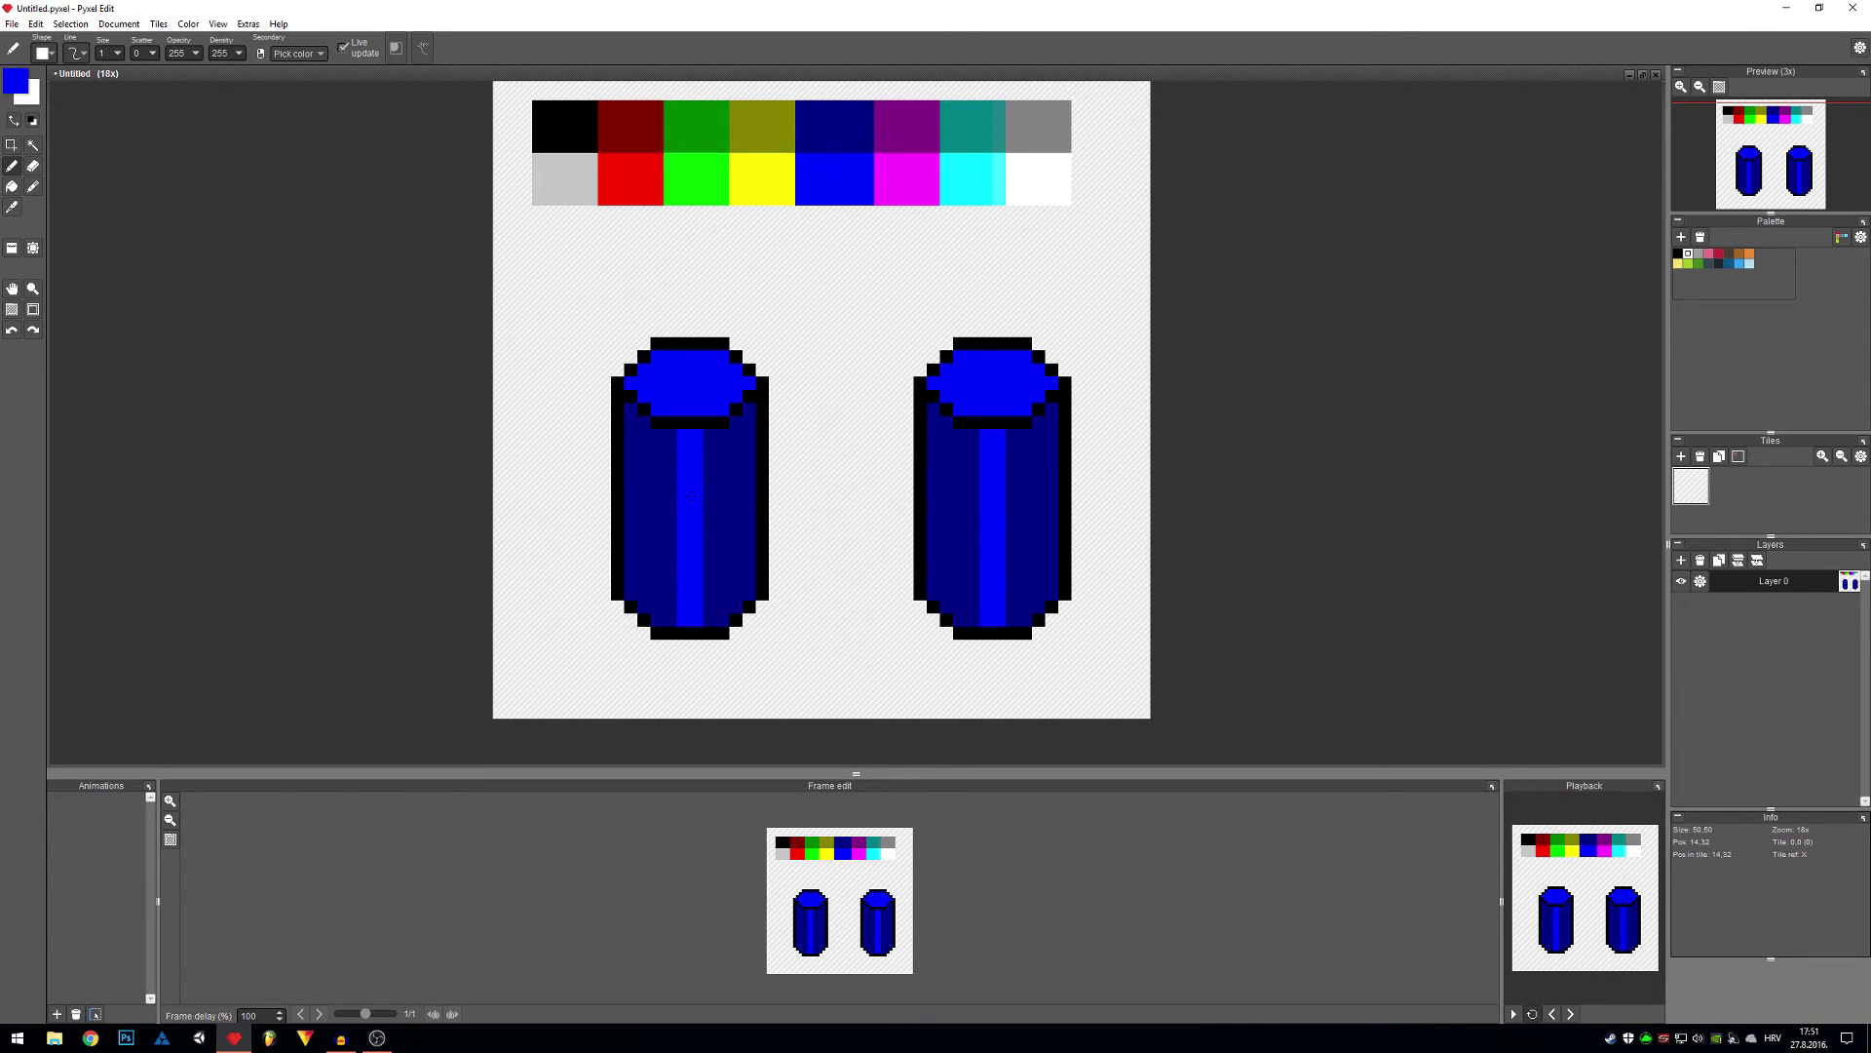
scroll(691, 495, up, 2)
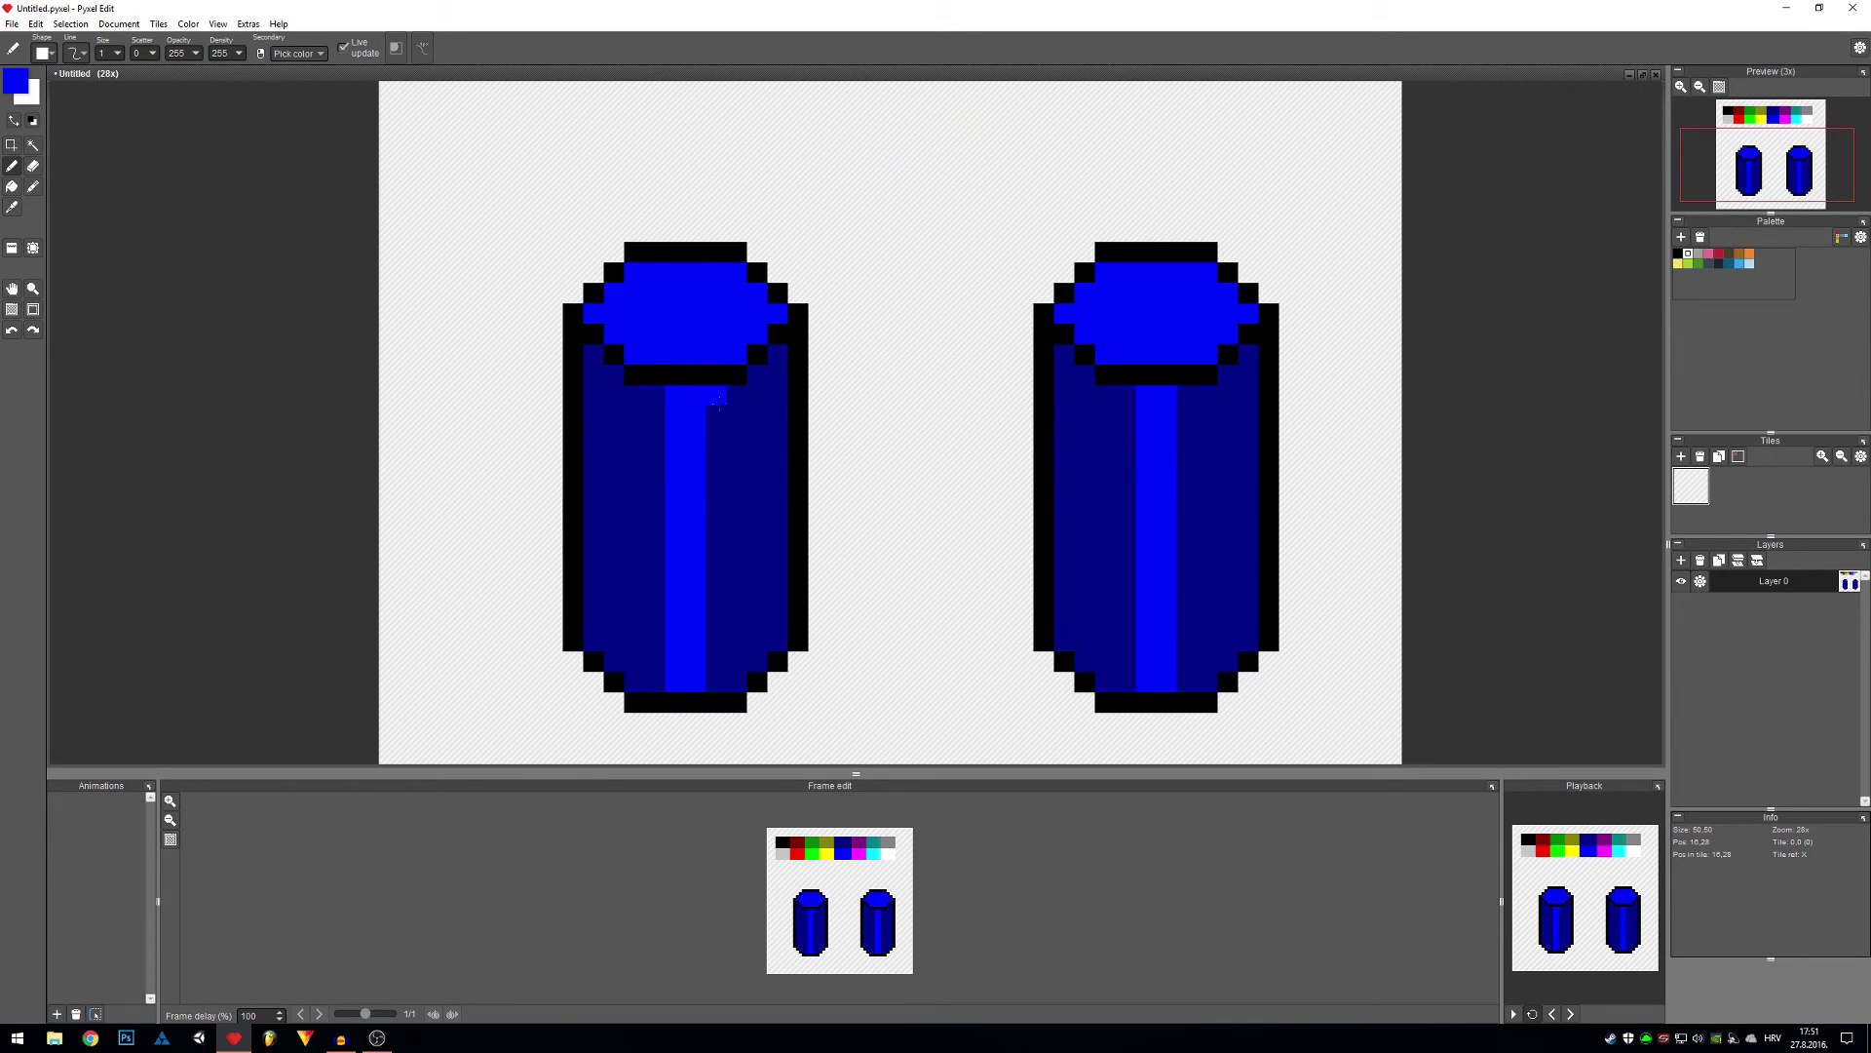
click(717, 396)
click(717, 436)
click(718, 478)
click(718, 519)
click(717, 561)
click(717, 602)
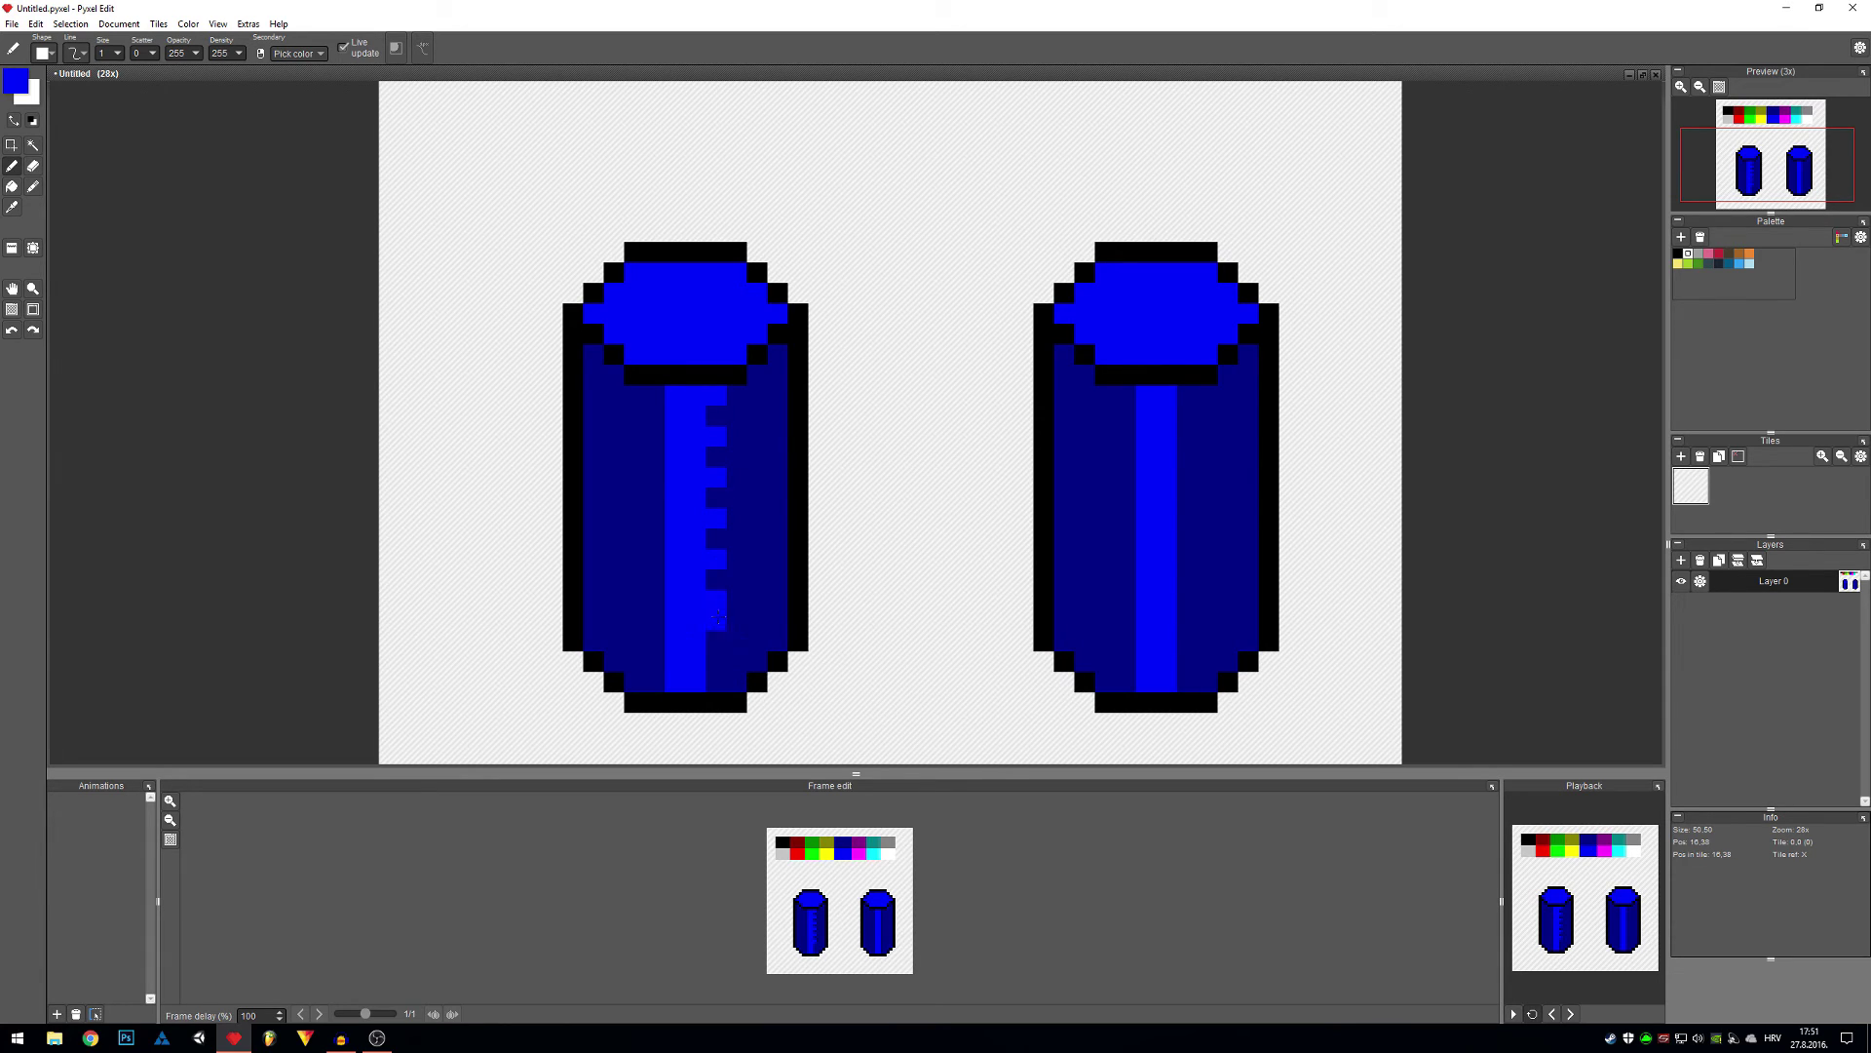
click(717, 641)
Step: Start the stripe's left edge, repaint two misplaced pixels dark blue, then re-pick bright blue
click(655, 661)
click(654, 621)
click(653, 581)
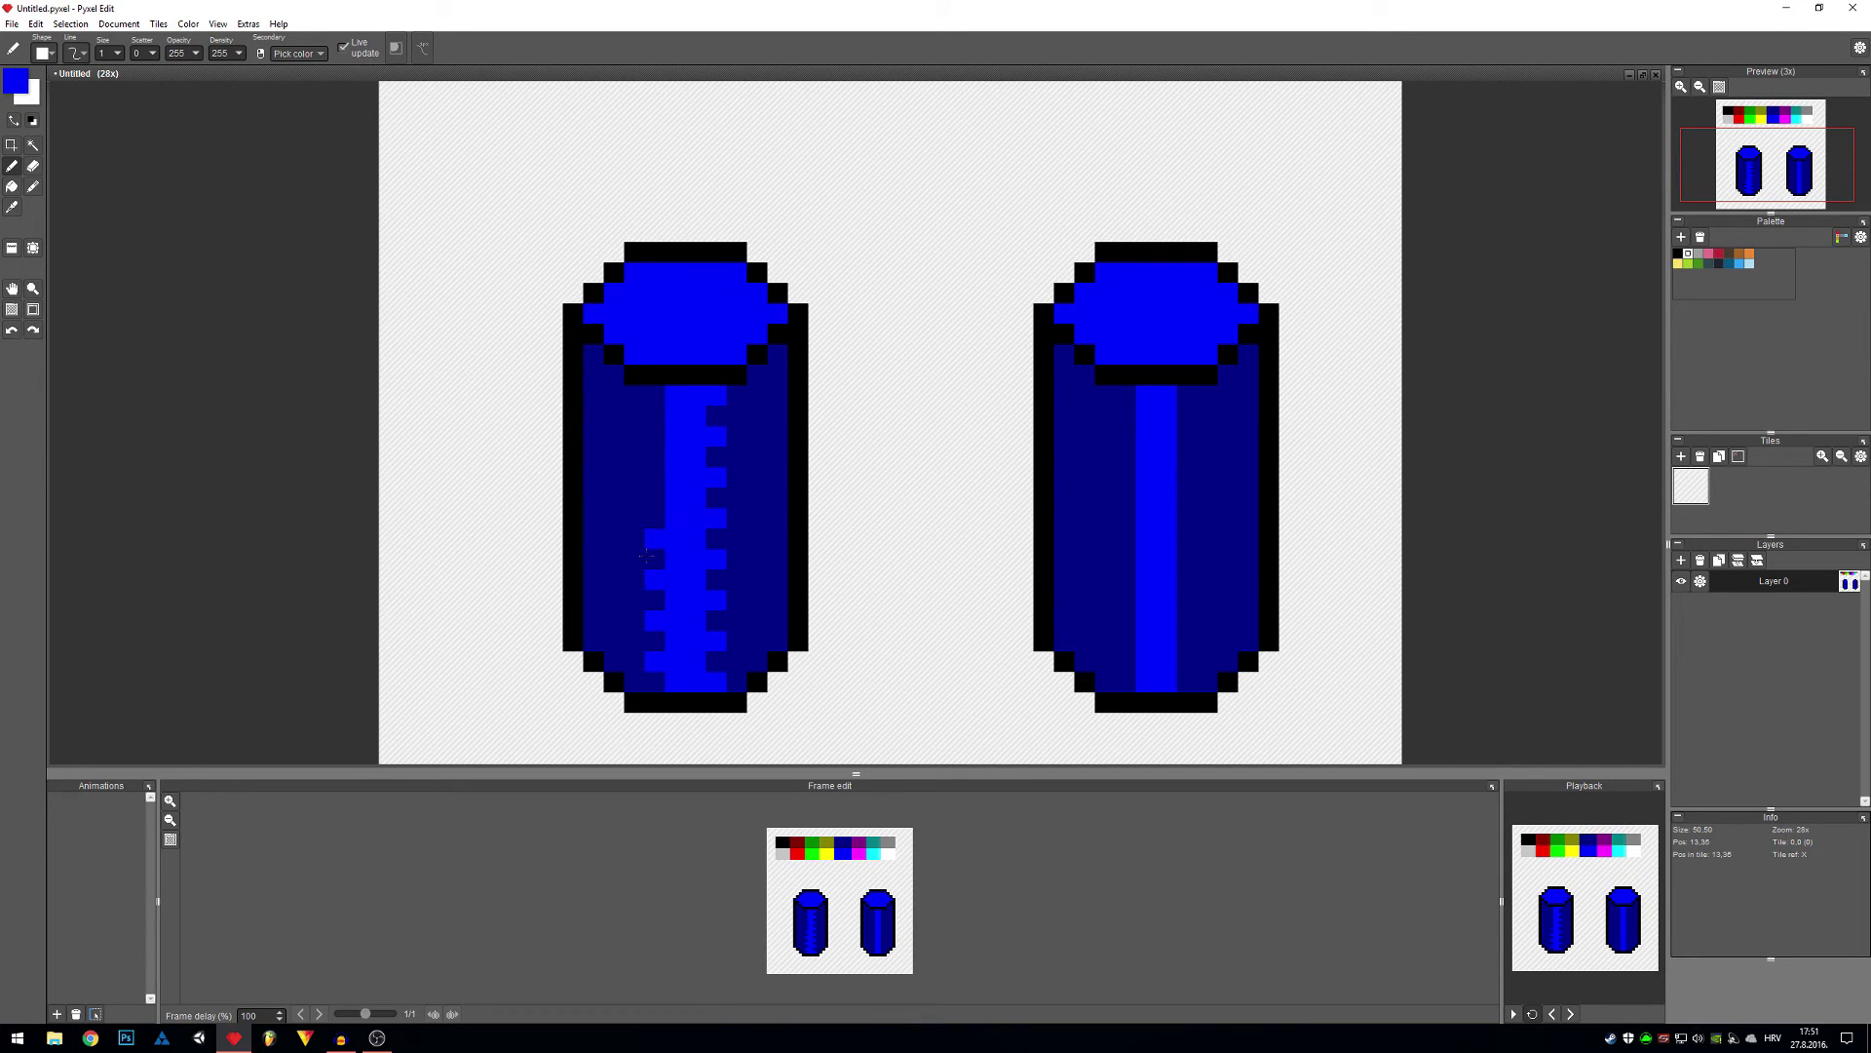
alt+click(629, 580)
click(654, 662)
click(654, 621)
alt+click(675, 623)
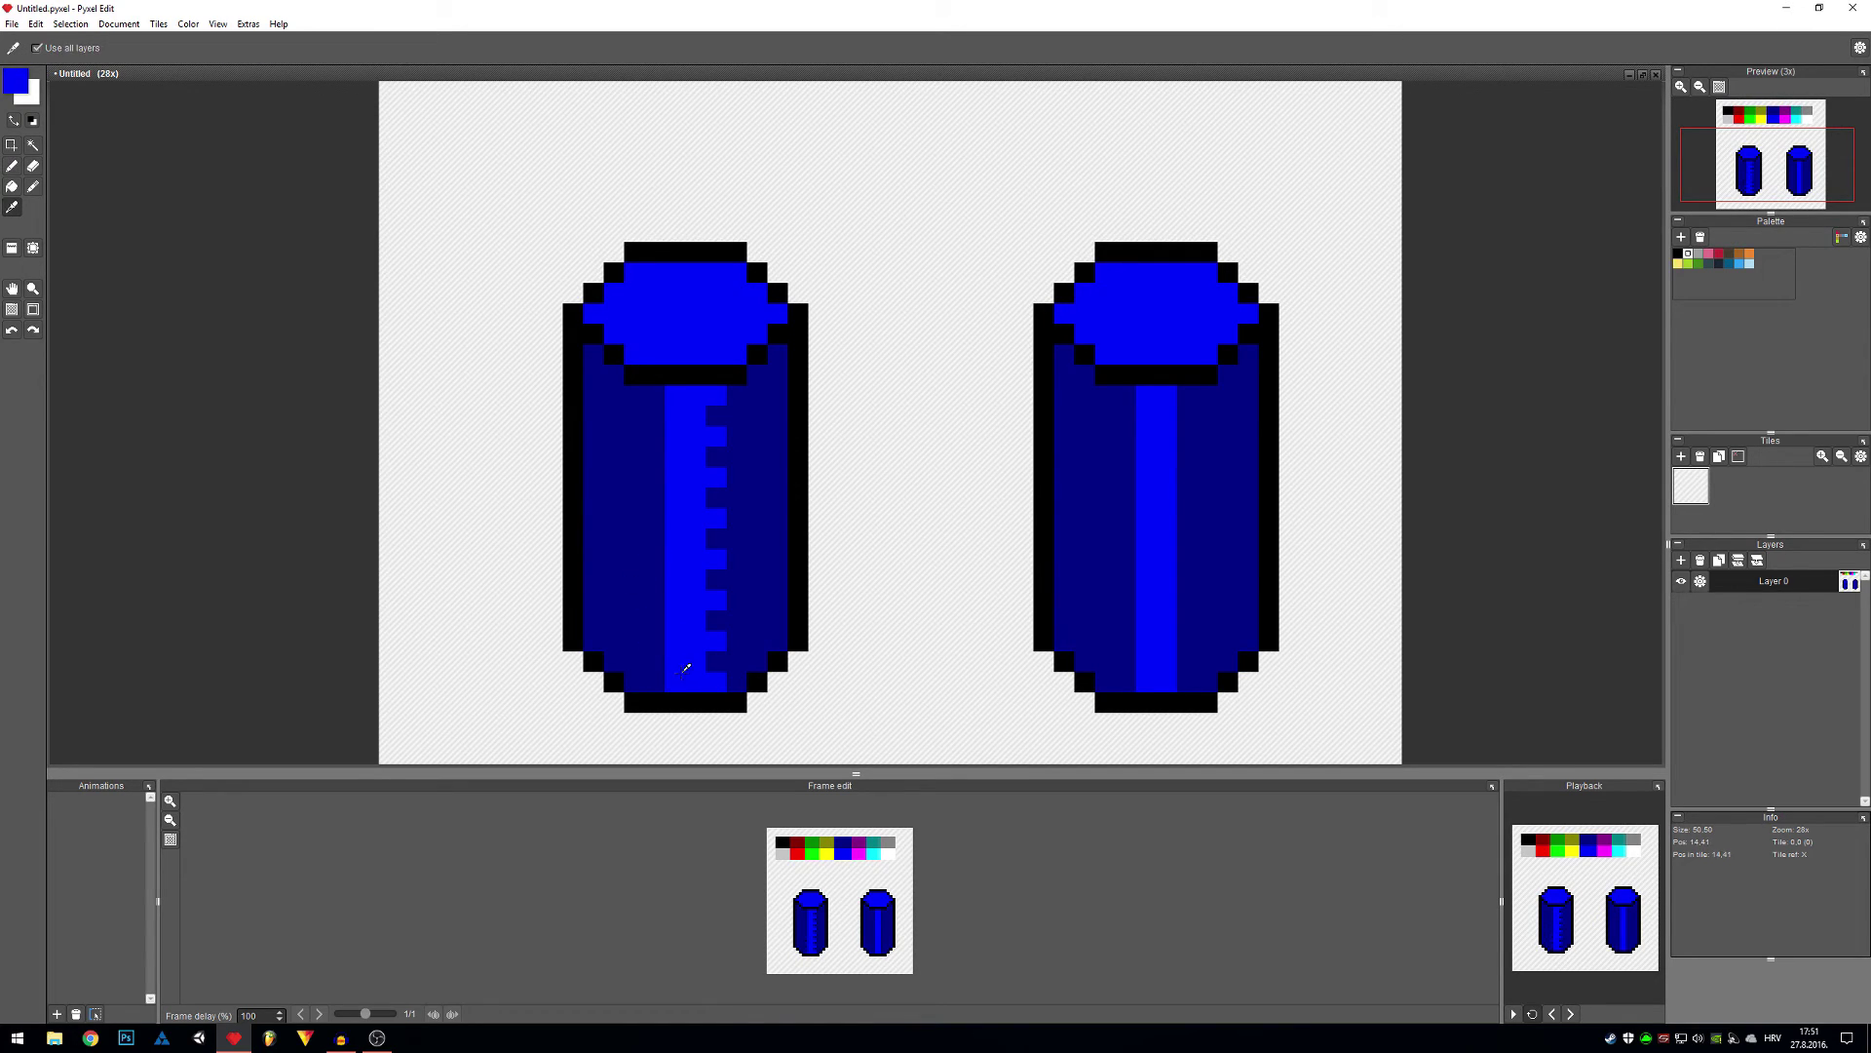
Step: Add alternating light-blue pixels up the stripe's left edge to the top, then darken one right-edge pixel
click(655, 641)
click(653, 600)
click(655, 559)
click(655, 519)
click(655, 478)
click(653, 456)
click(655, 437)
click(655, 395)
click(655, 416)
alt+click(624, 451)
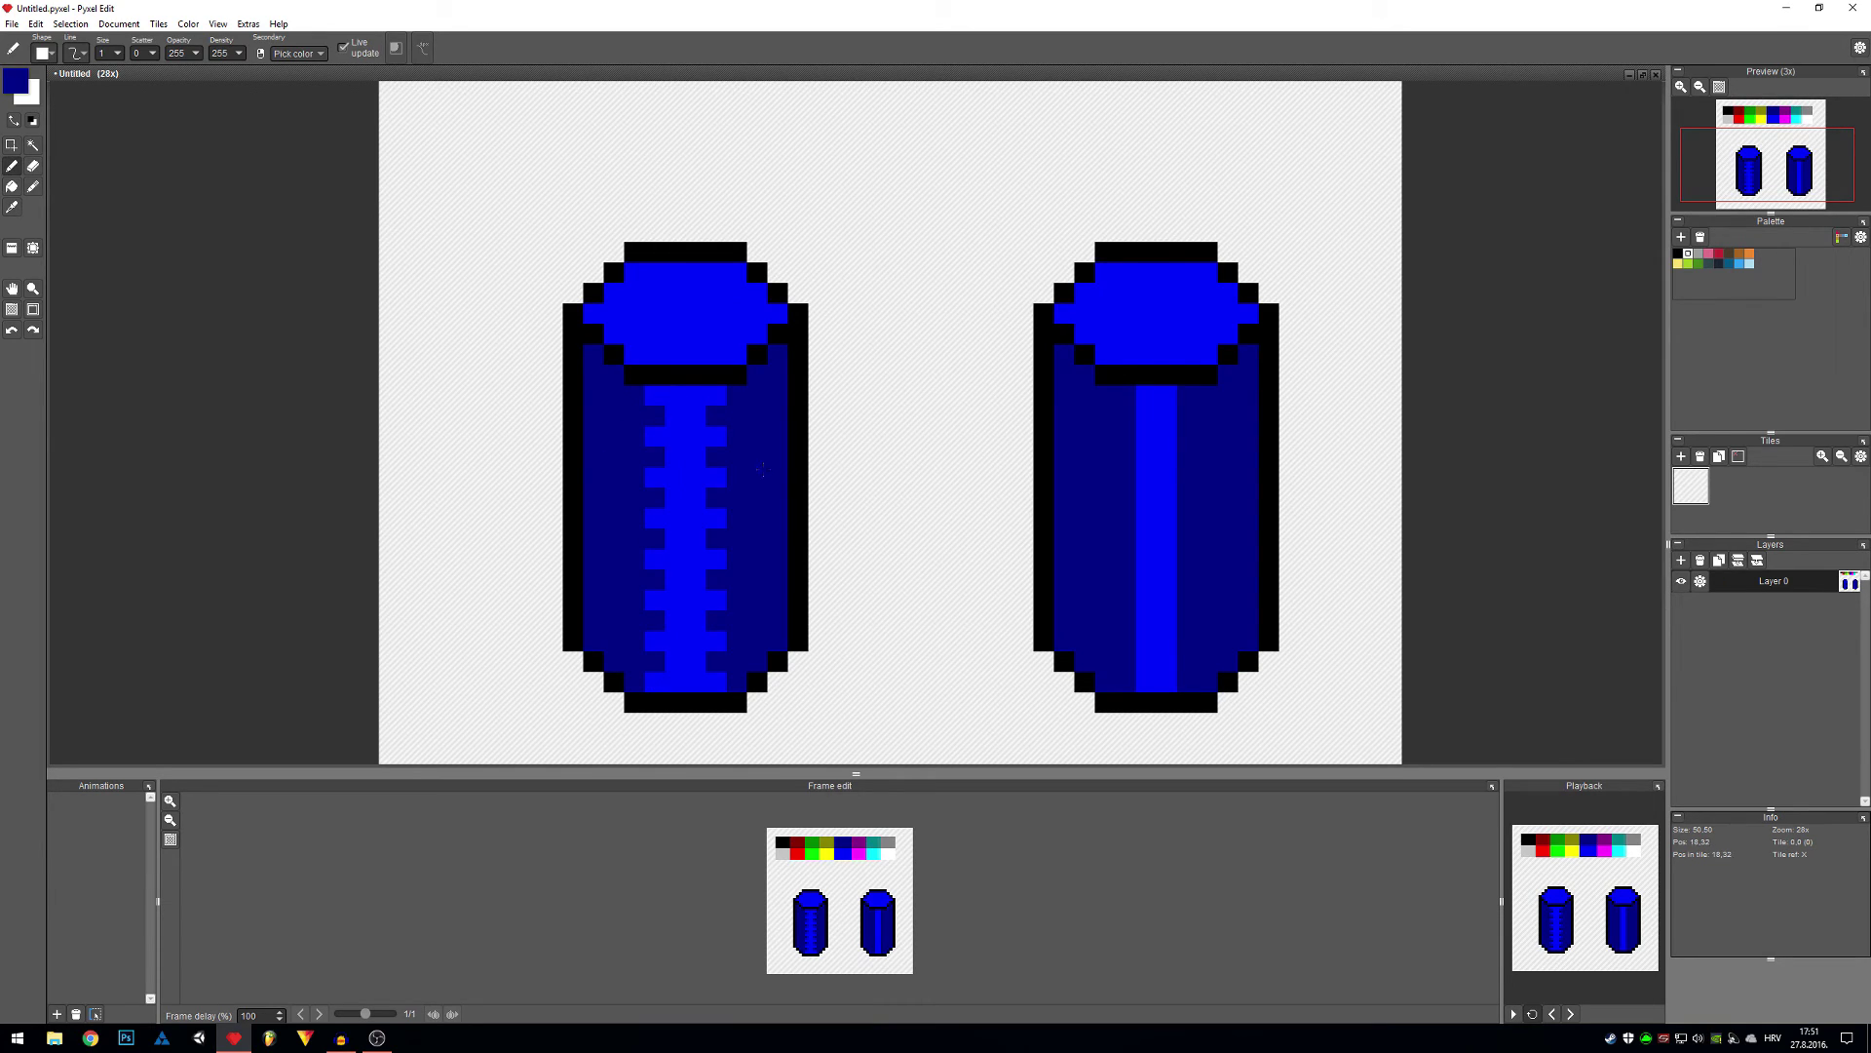
click(719, 521)
Step: Undo the darkened right-edge pixel and darken a light pixel on the stripe's left edge instead
key(ctrl+z)
scroll(758, 517, down, 3)
scroll(565, 495, up, 6)
scroll(604, 526, down, 2)
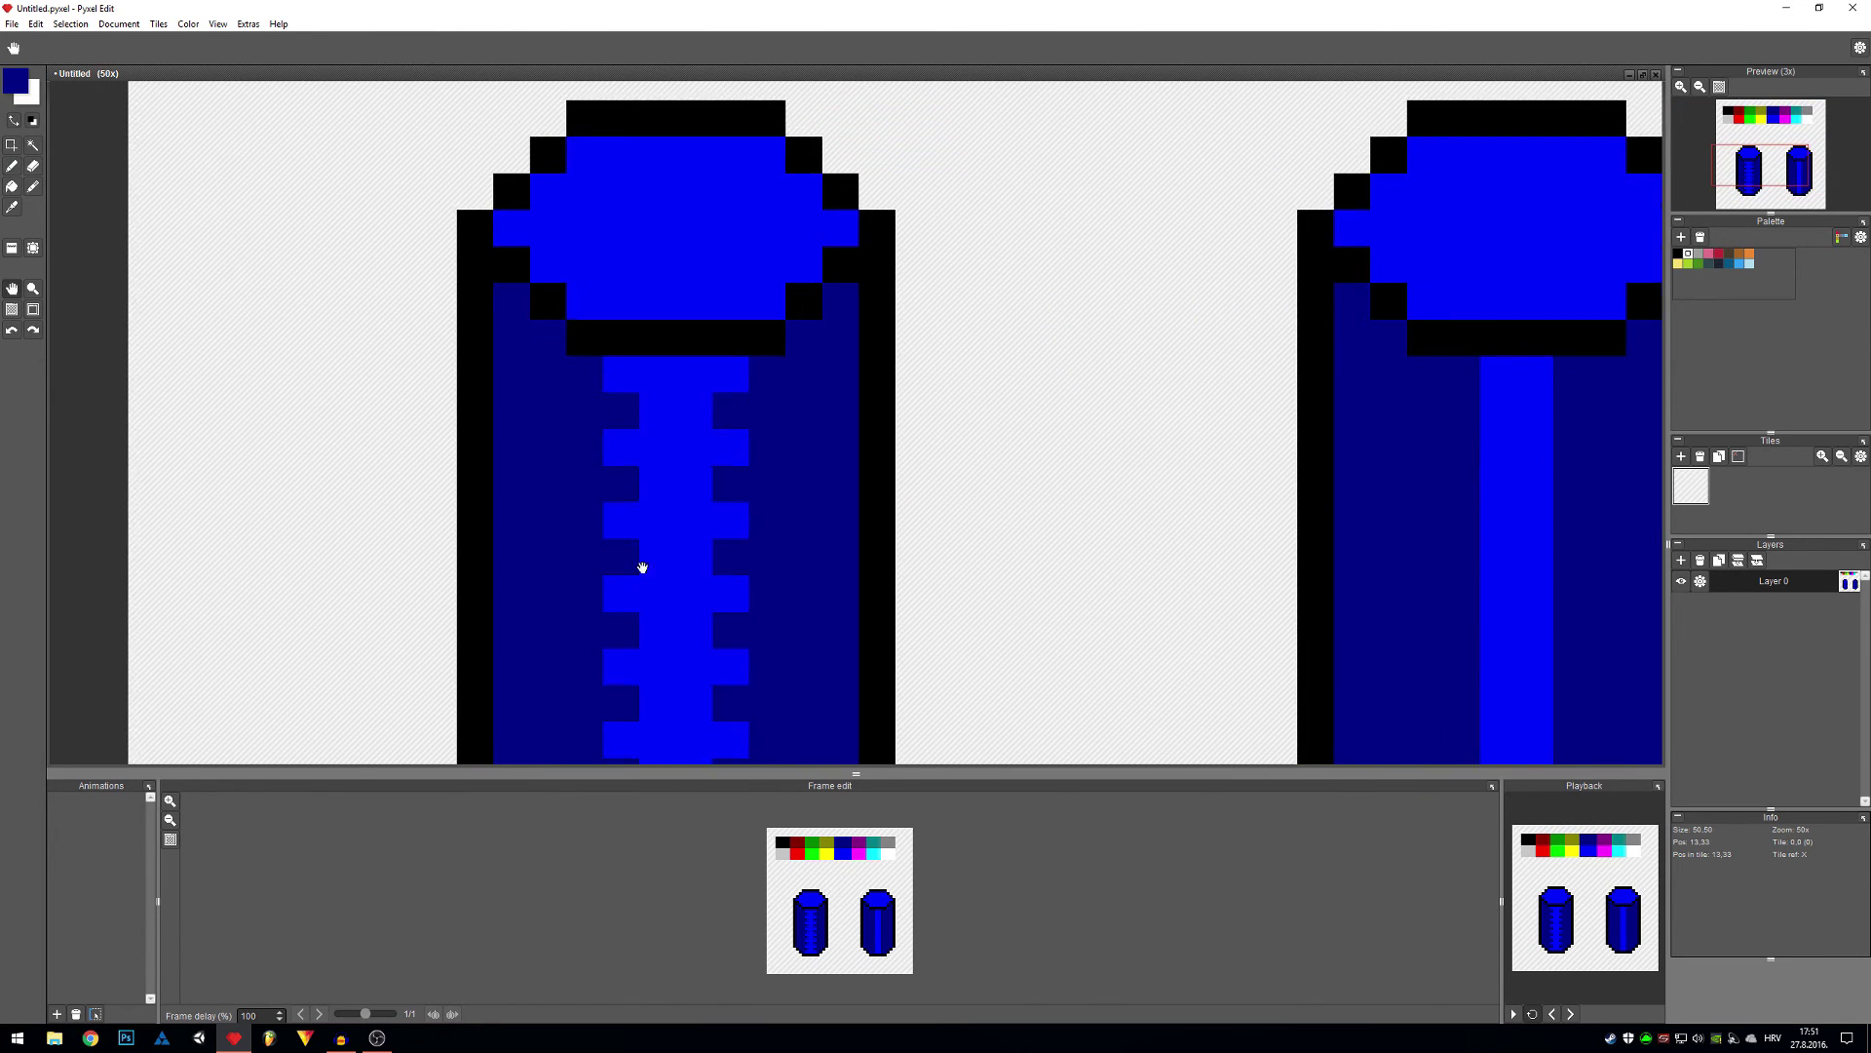
click(660, 528)
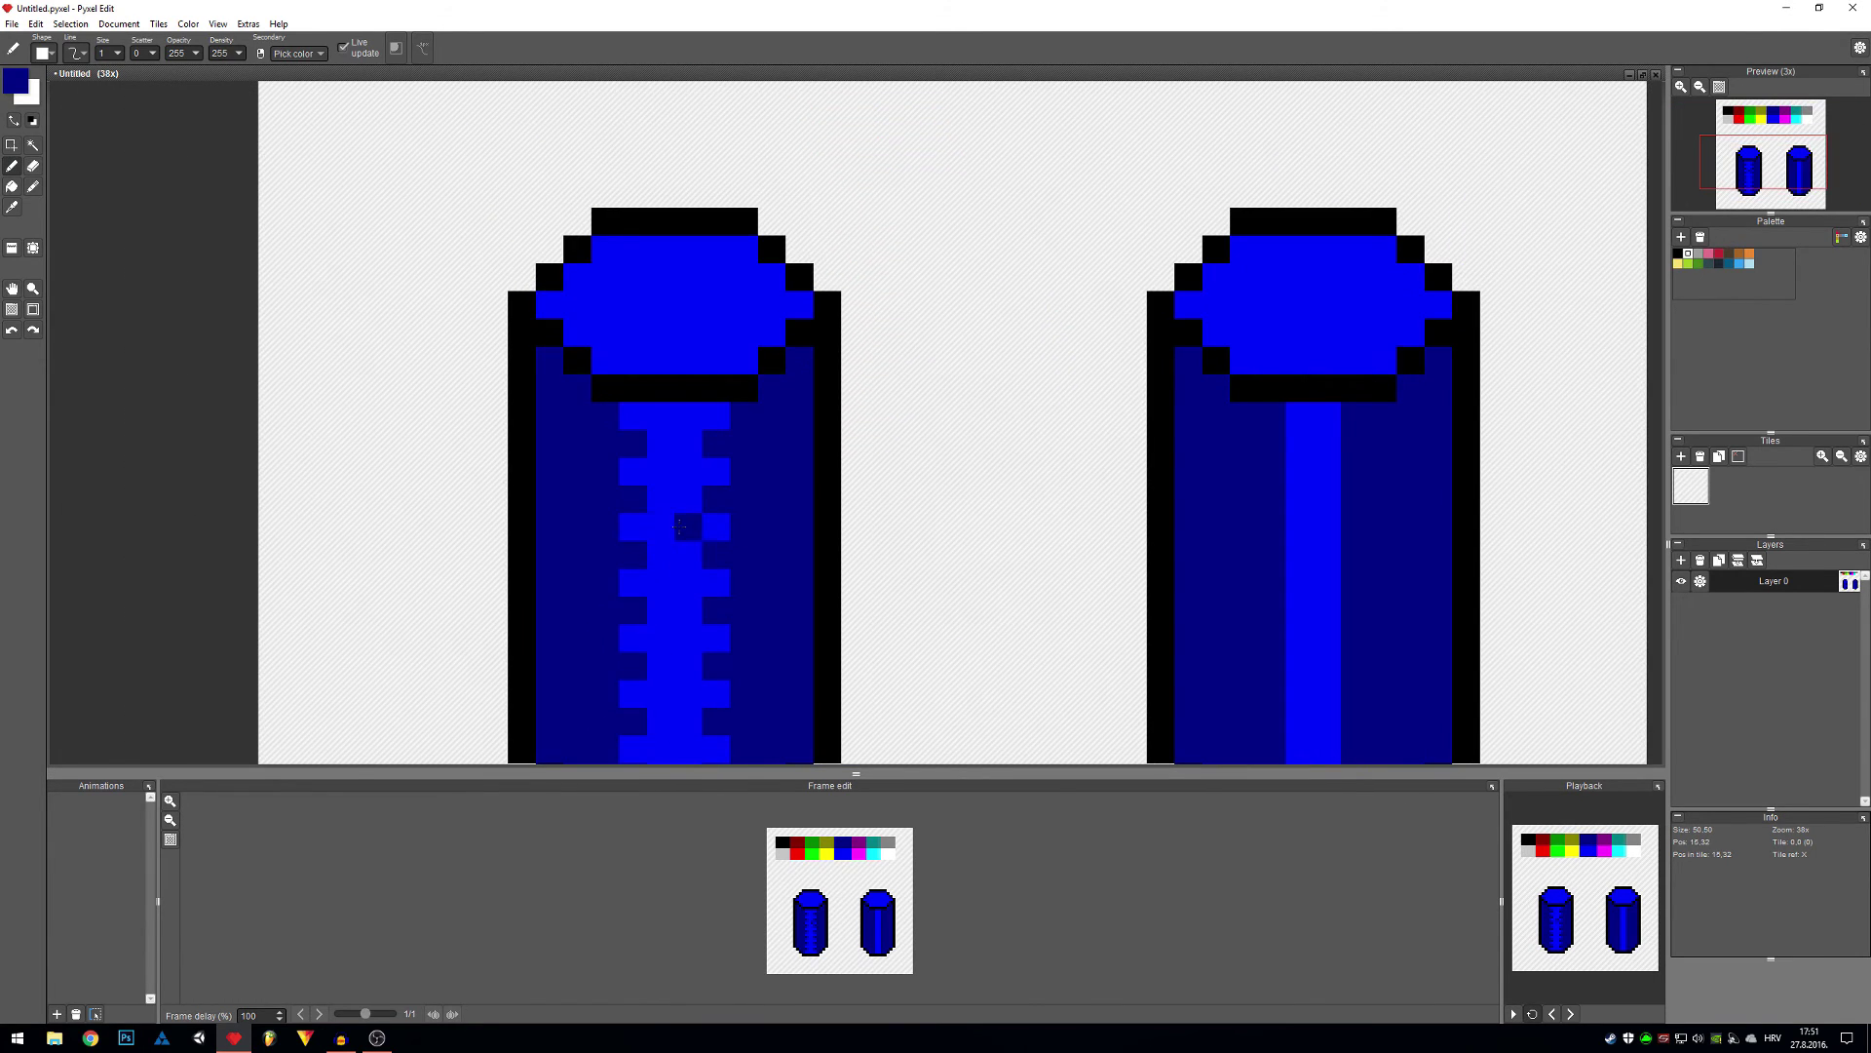
Step: Pick bright blue and paint a checker column of bright pixels left of the stripe
scroll(682, 522, down, 1)
key(alt)
alt+click(685, 518)
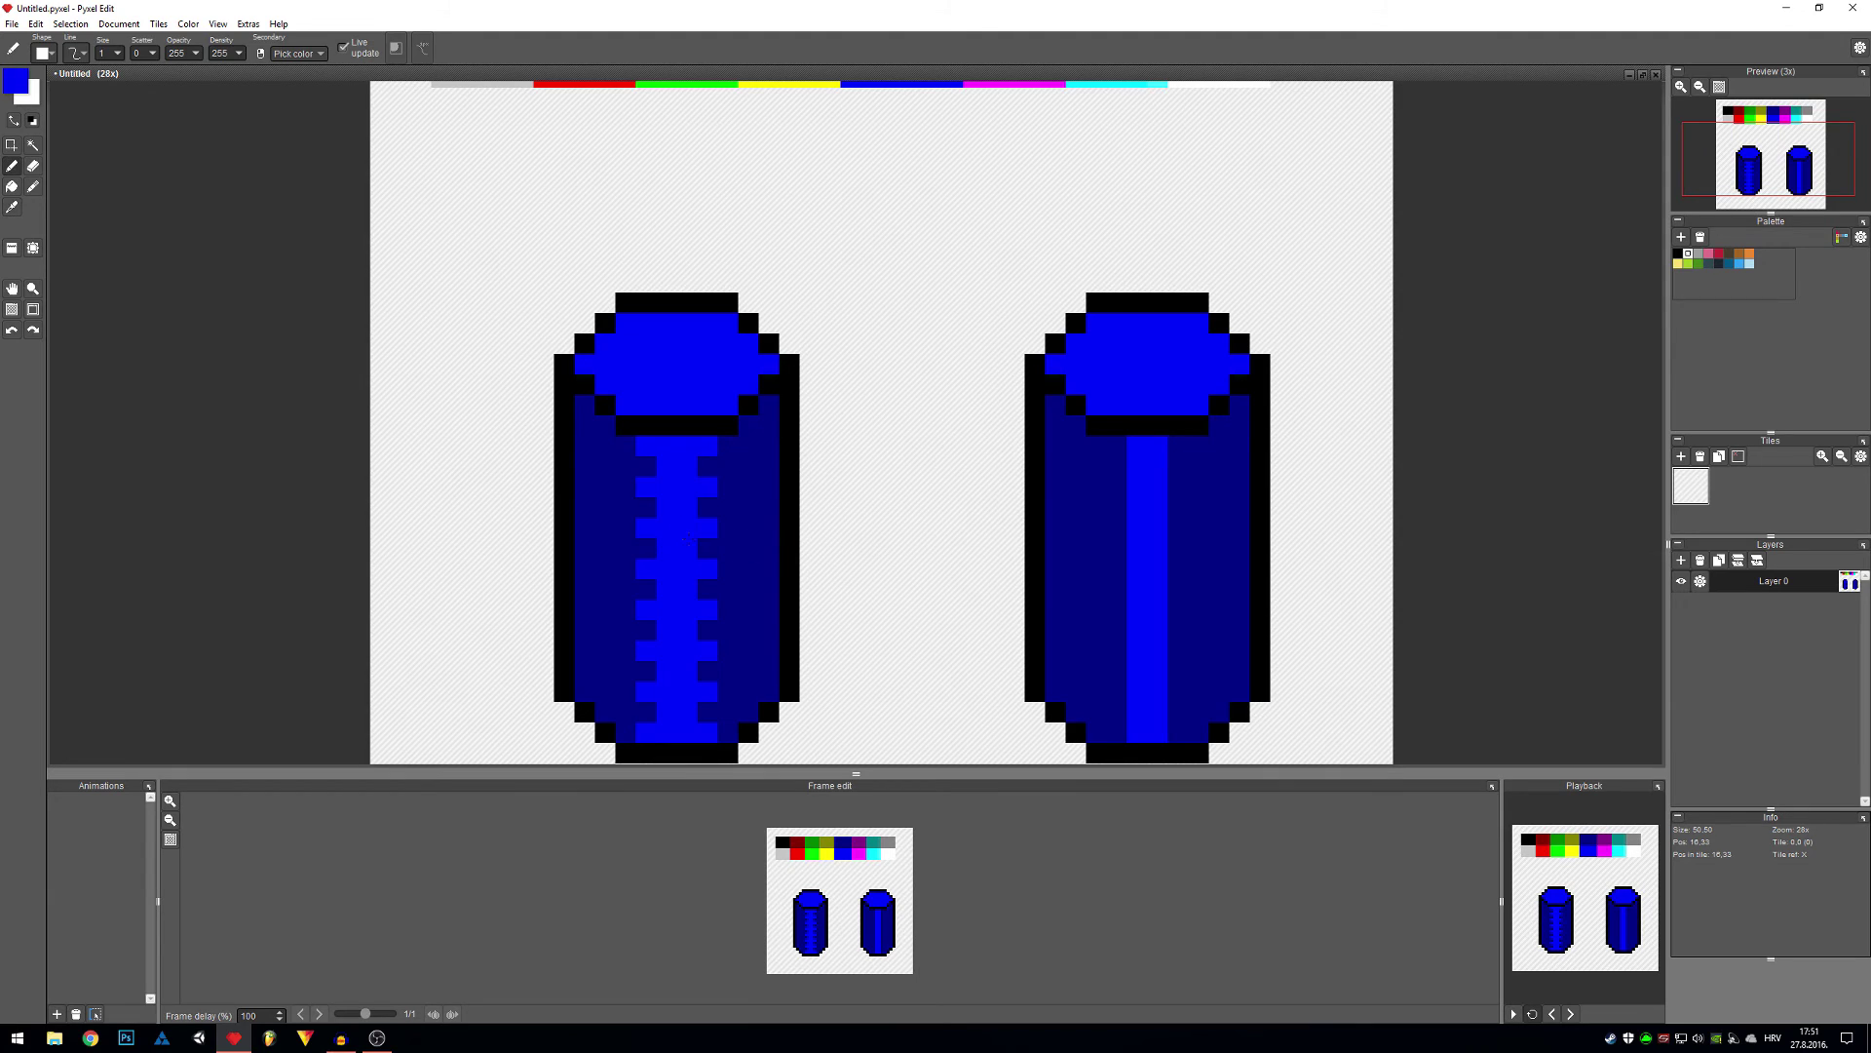
click(625, 466)
click(625, 548)
click(624, 588)
click(627, 670)
click(627, 711)
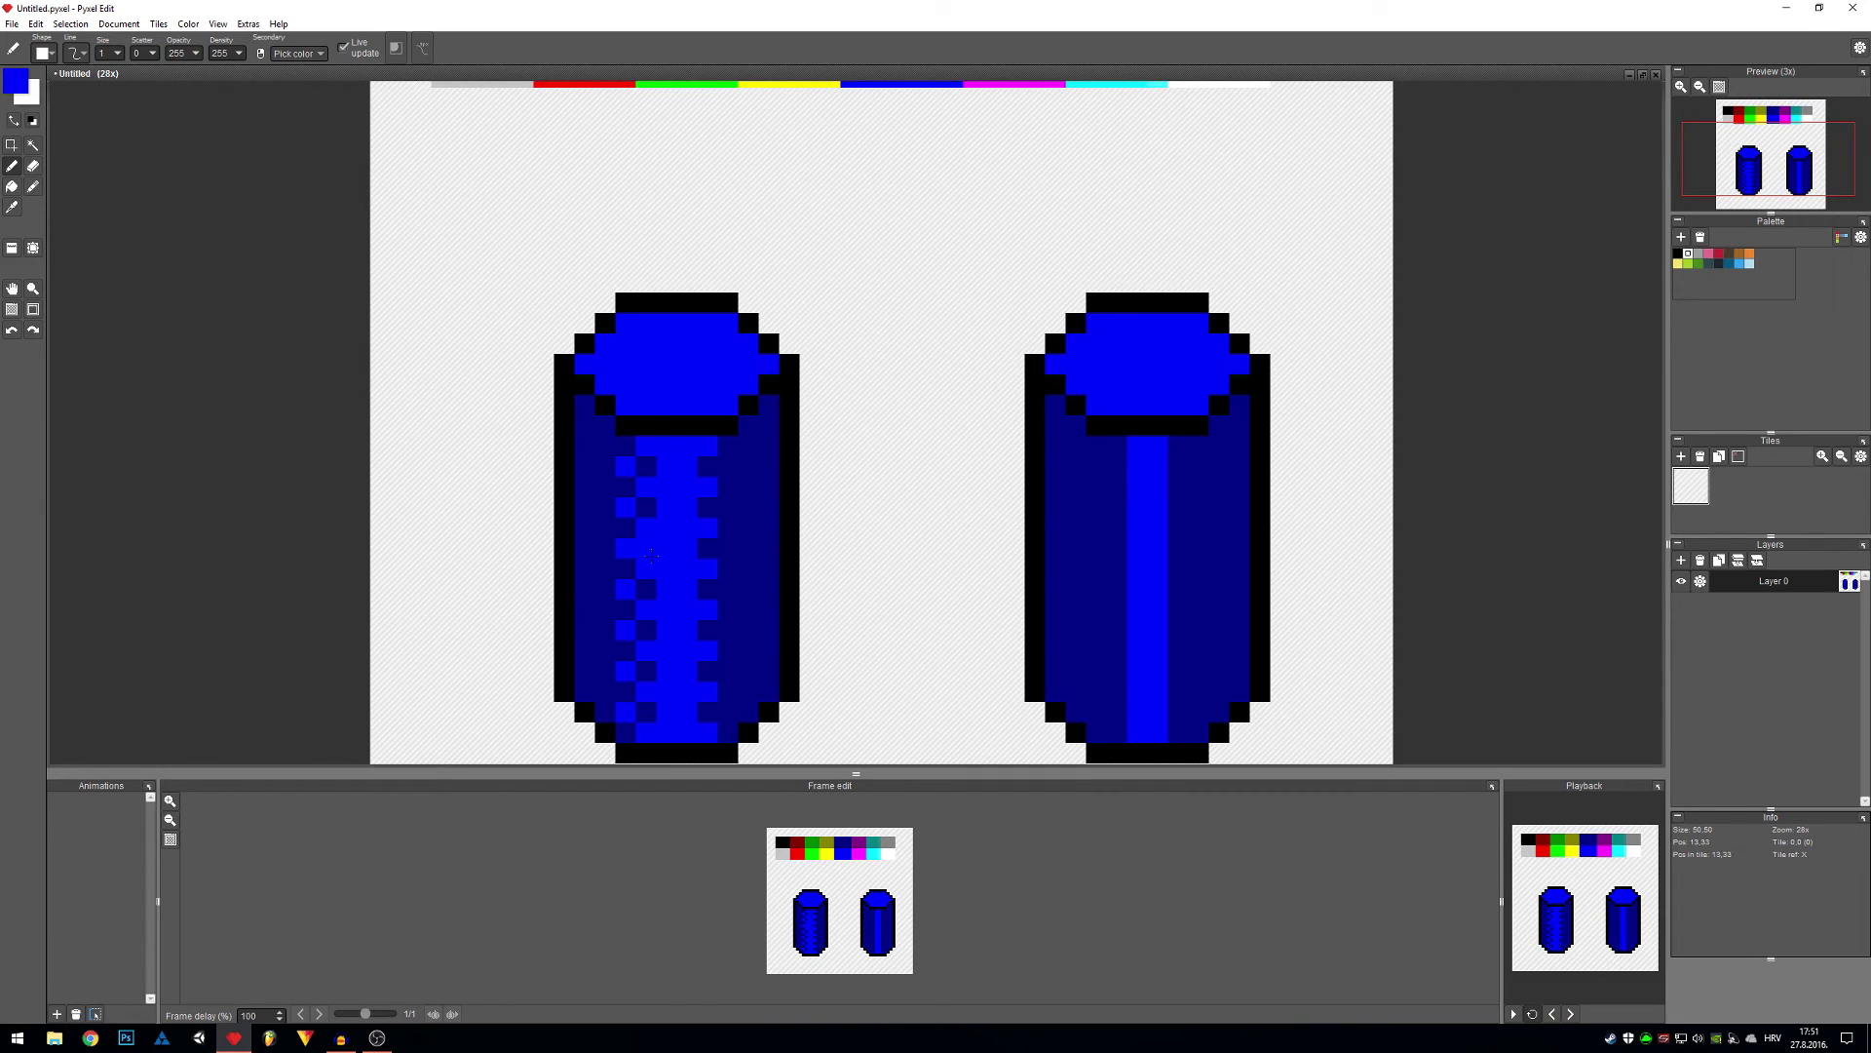
Step: Paint a matching bright-blue checker column up the right side of the stripe
click(729, 713)
click(726, 673)
click(725, 630)
click(727, 609)
click(728, 568)
click(727, 528)
click(726, 486)
click(747, 506)
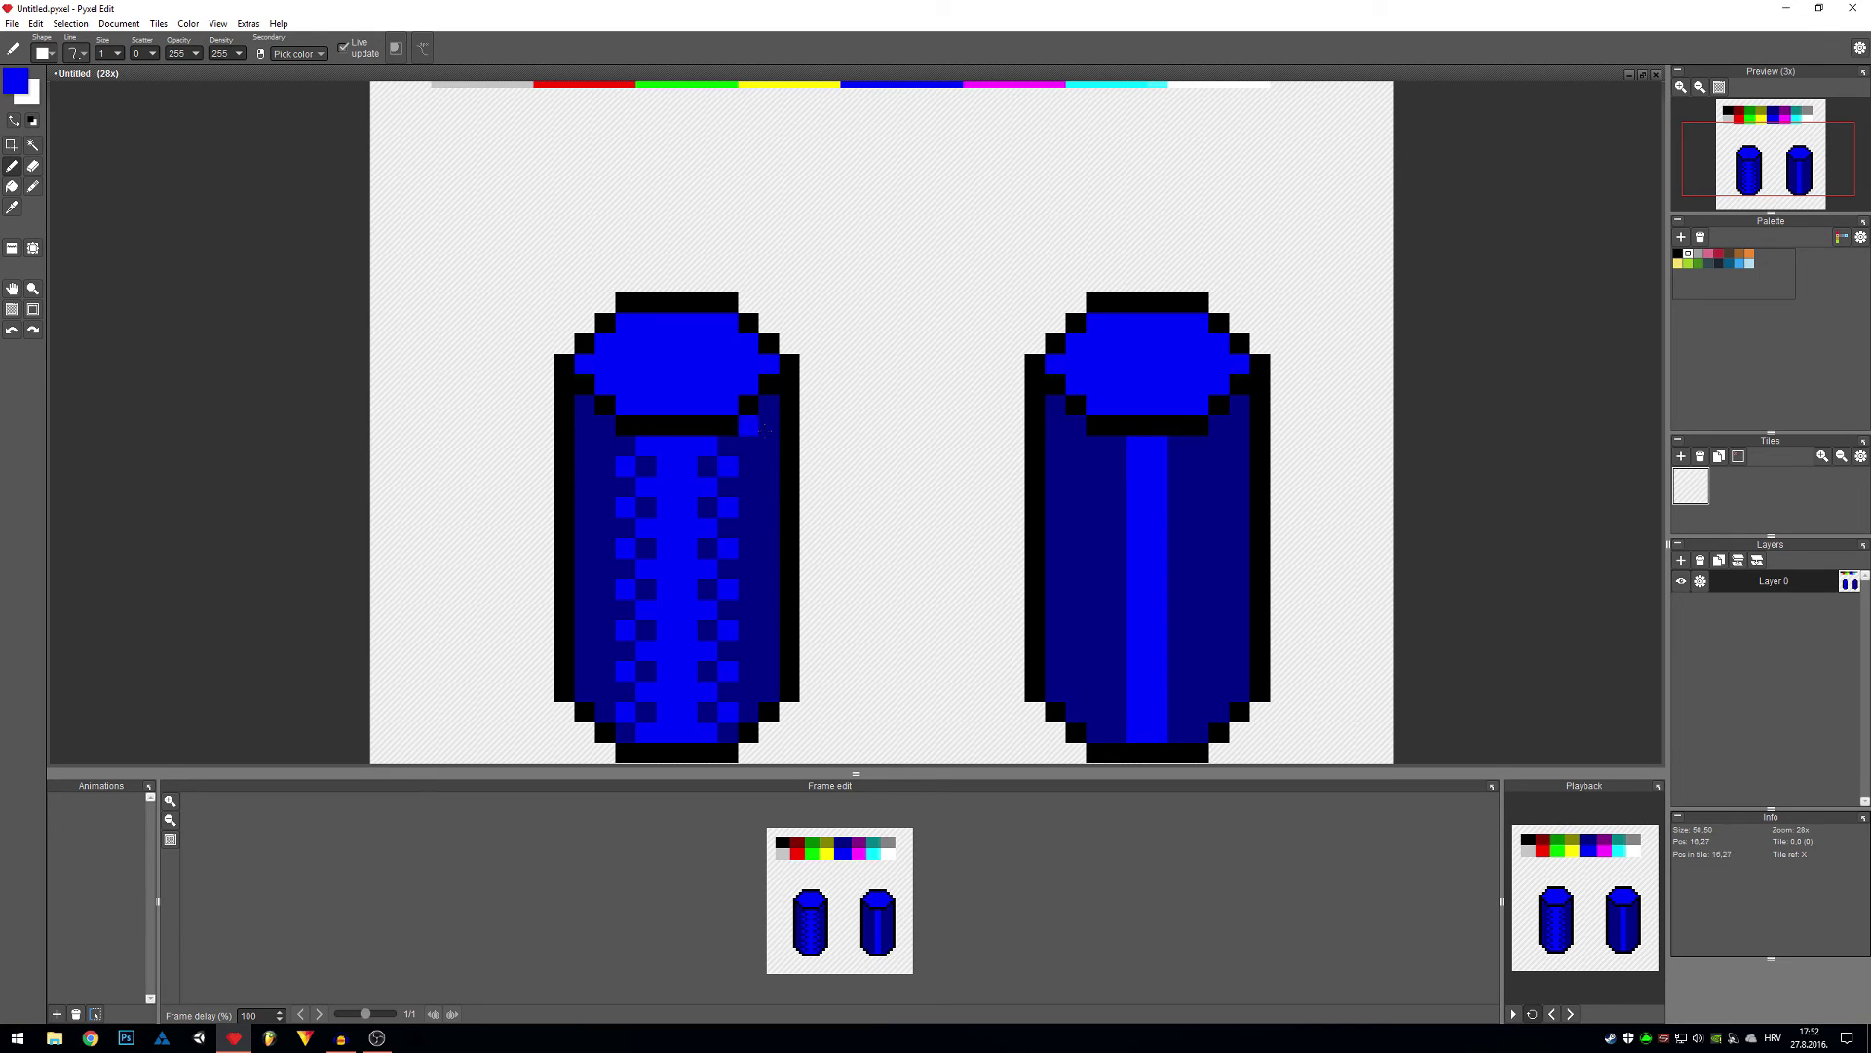
Step: Pick black and dot alternating black pixels down the cylinder's right and left outer columns
alt+click(775, 433)
click(769, 487)
click(769, 548)
click(769, 609)
click(769, 670)
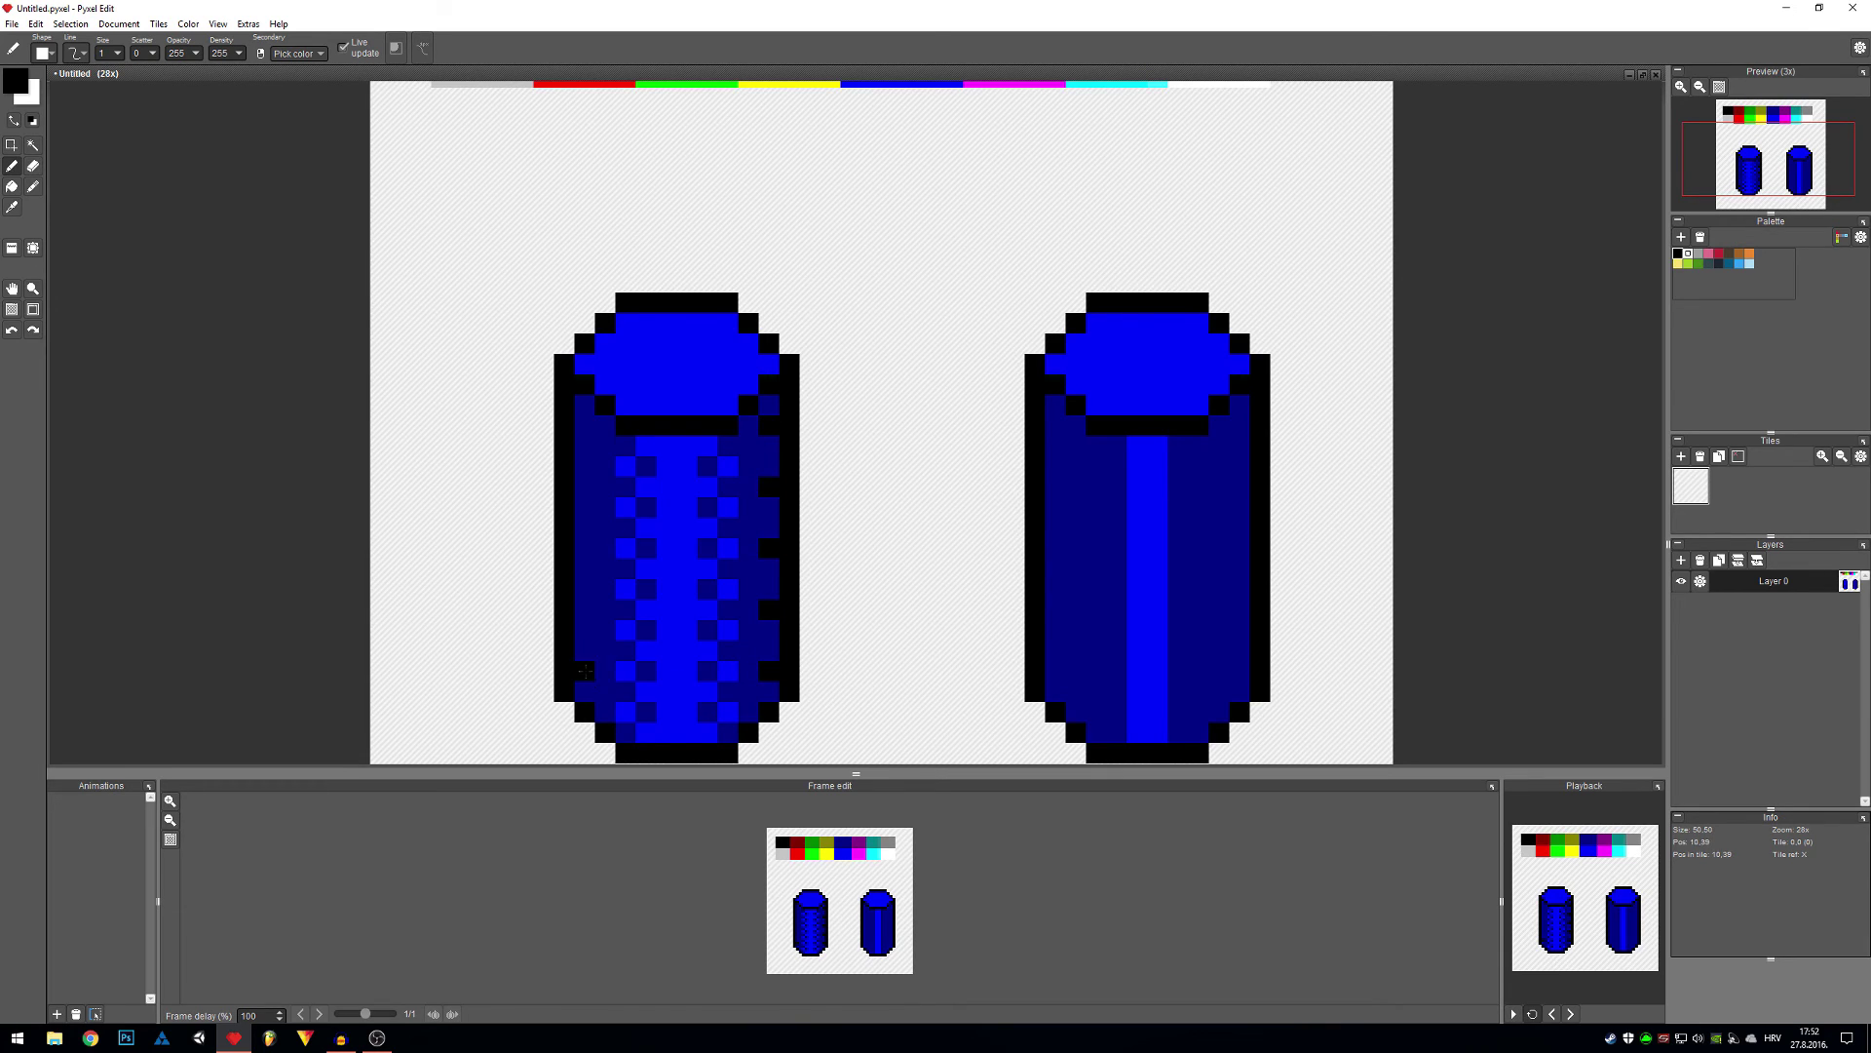
click(584, 609)
click(584, 507)
click(584, 446)
Step: Review the dithered cylinder, pick bright blue from the canvas, and place one pixel between the cylinders
scroll(750, 534, down, 4)
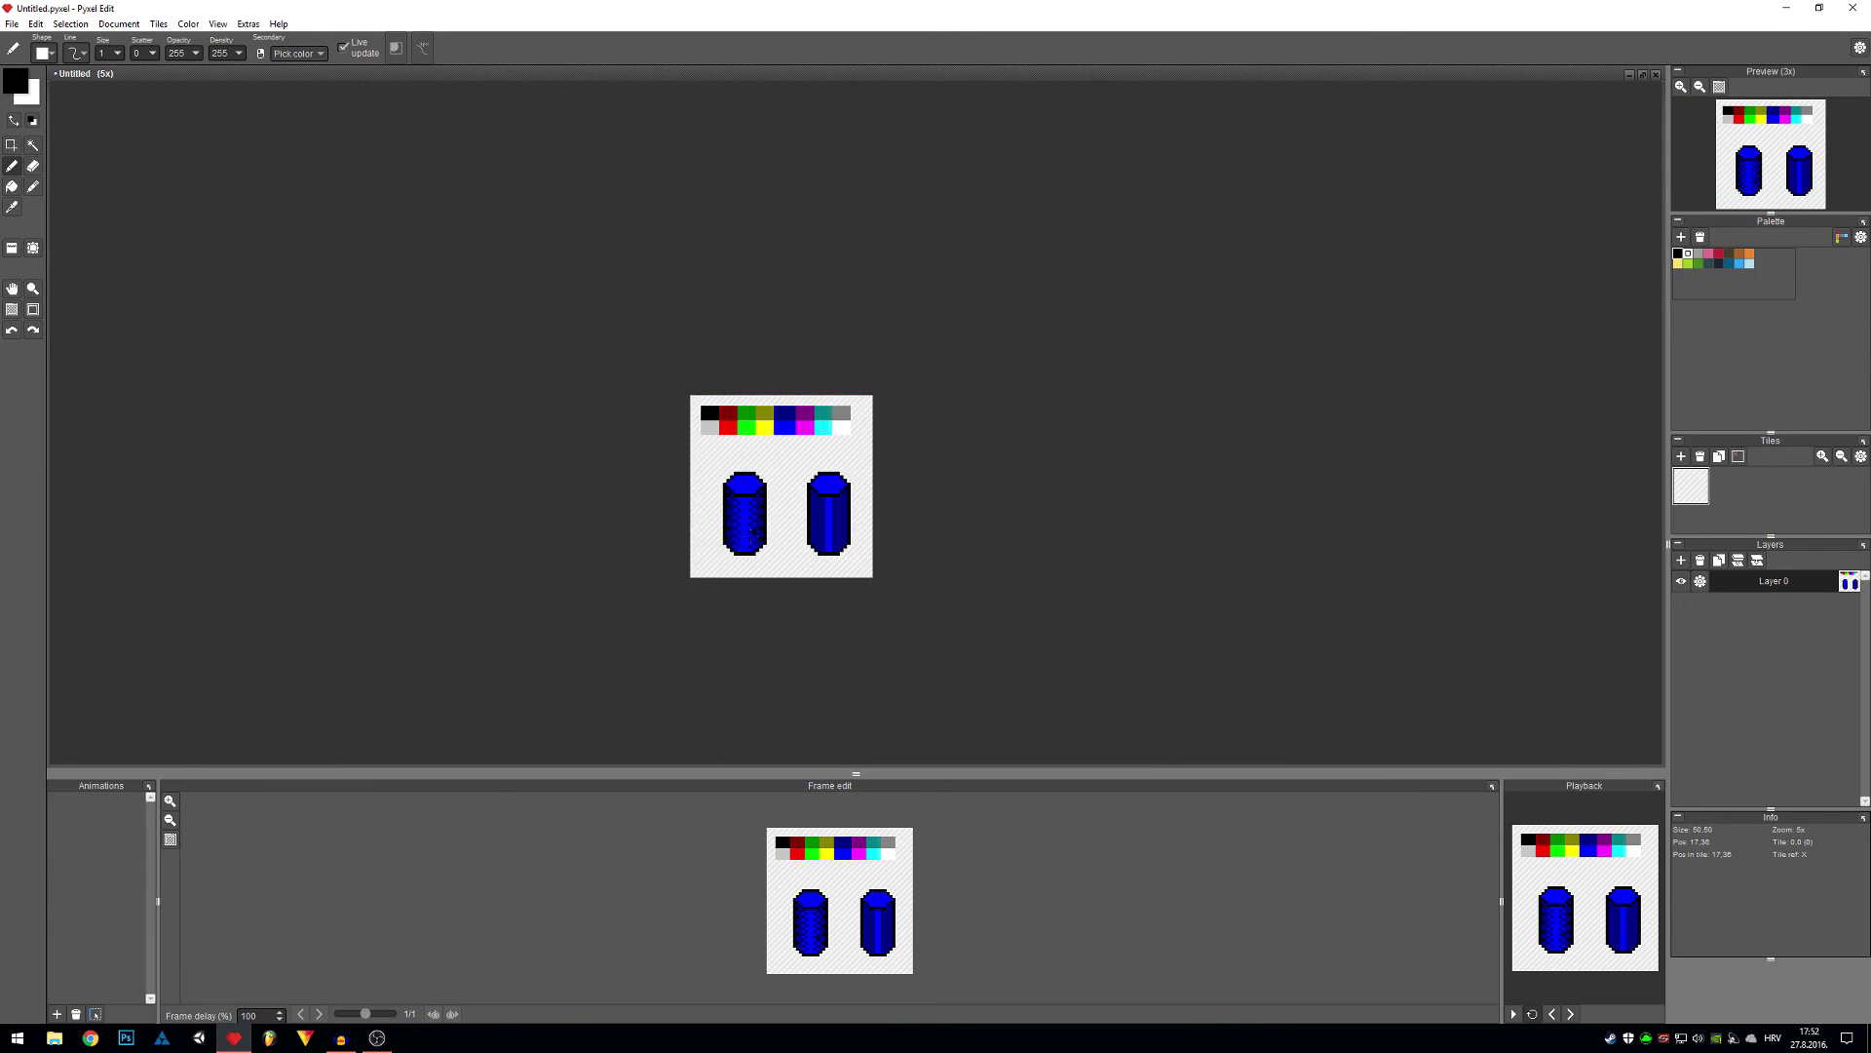
scroll(755, 530, down, 3)
scroll(738, 556, up, 8)
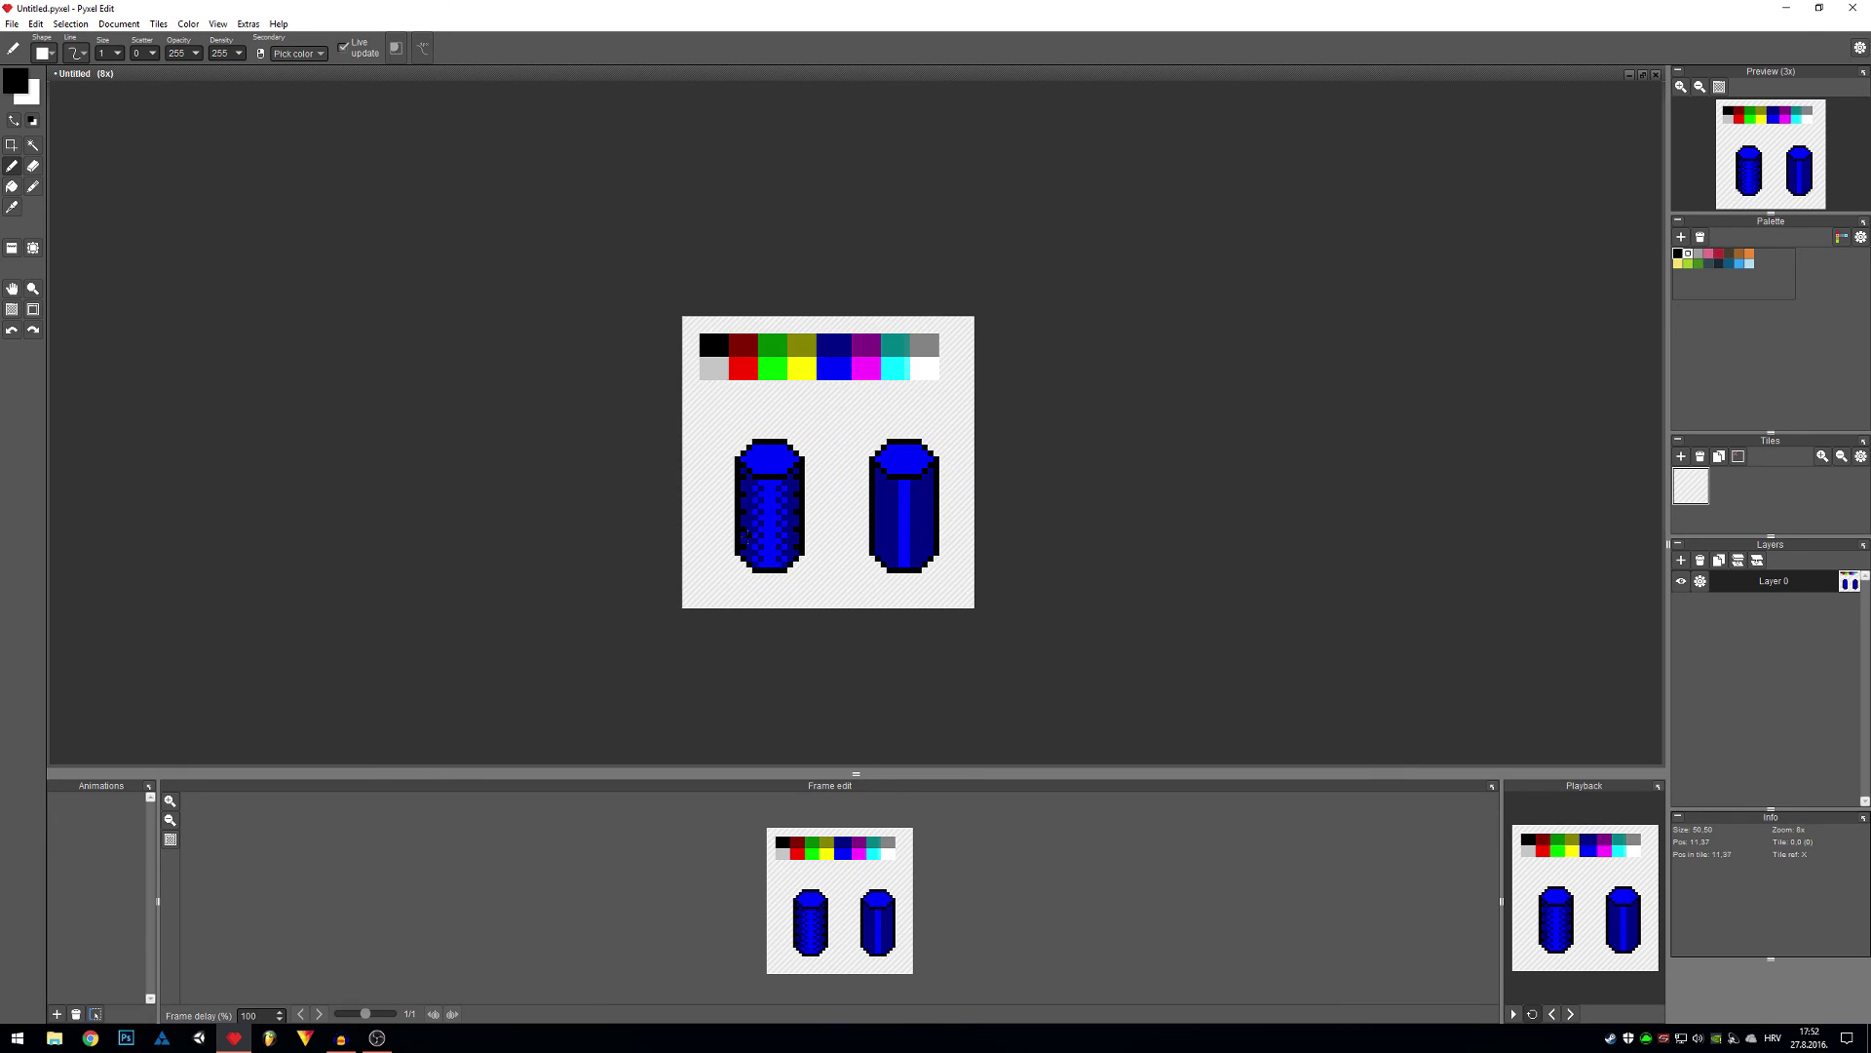
scroll(919, 532, down, 5)
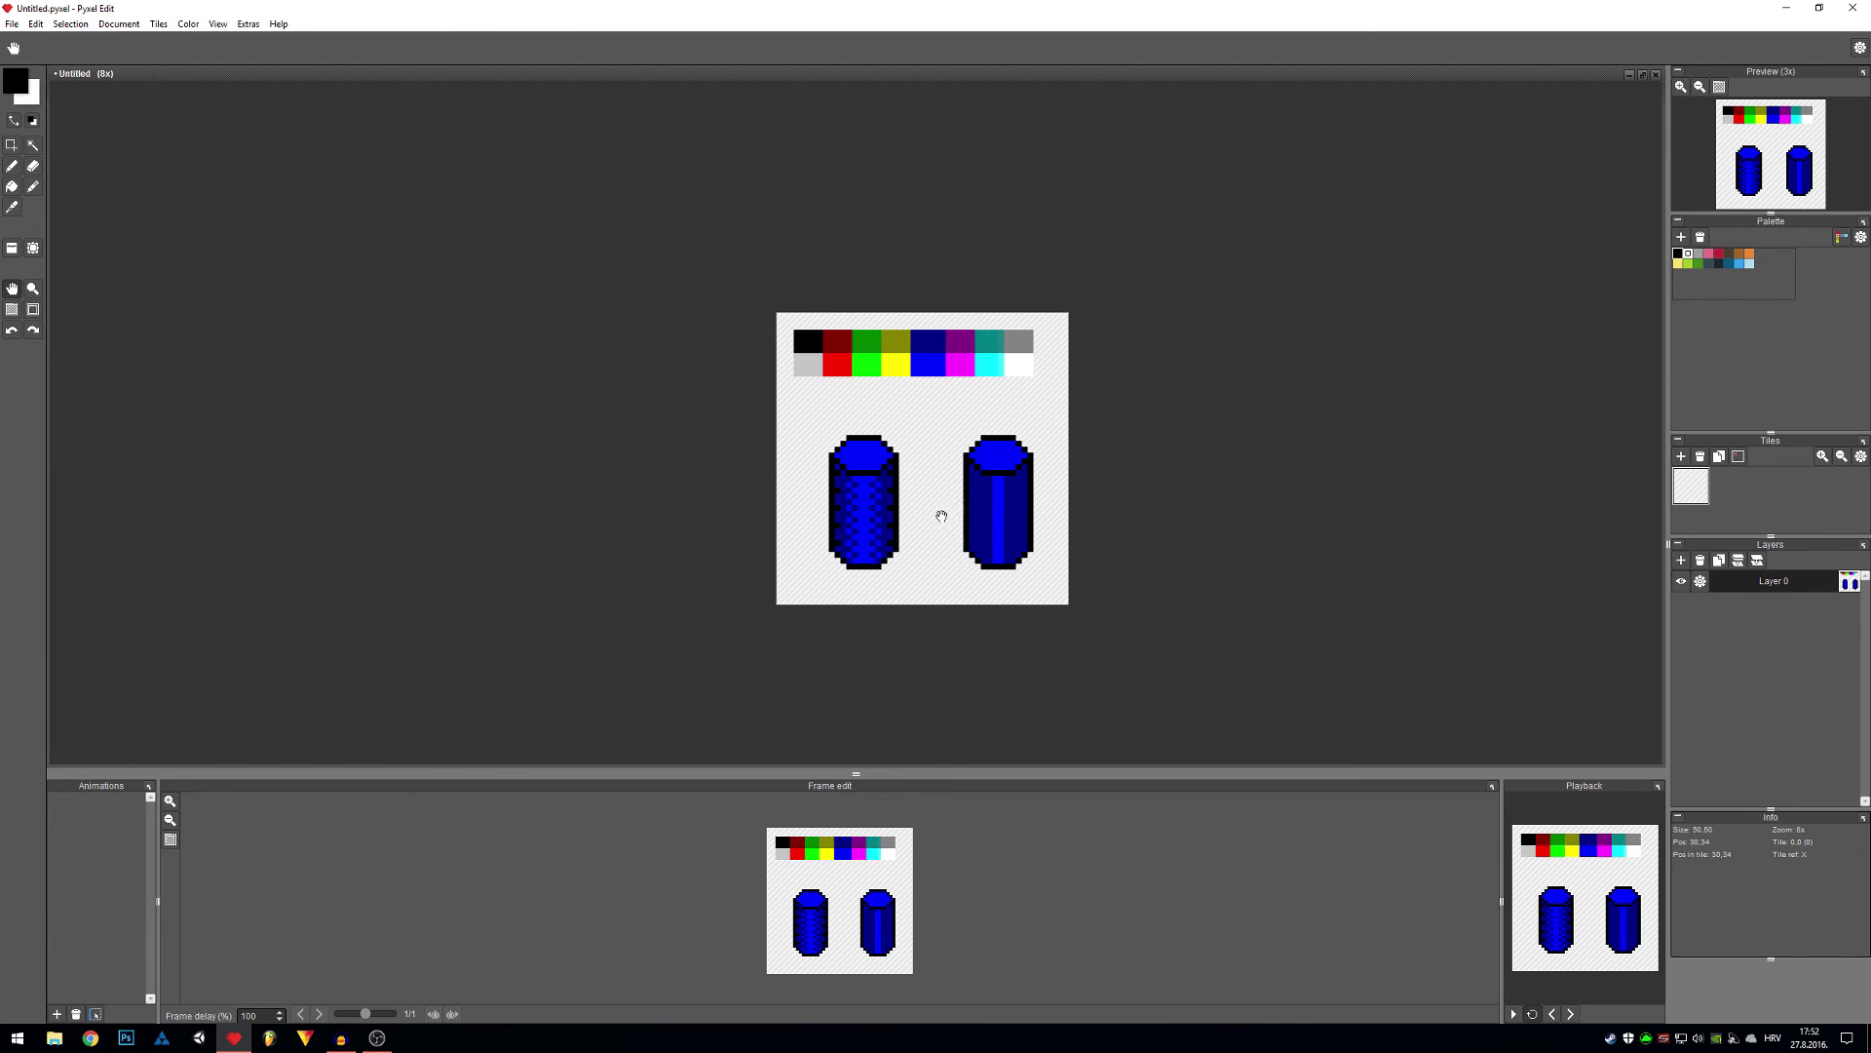
scroll(844, 532, up, 5)
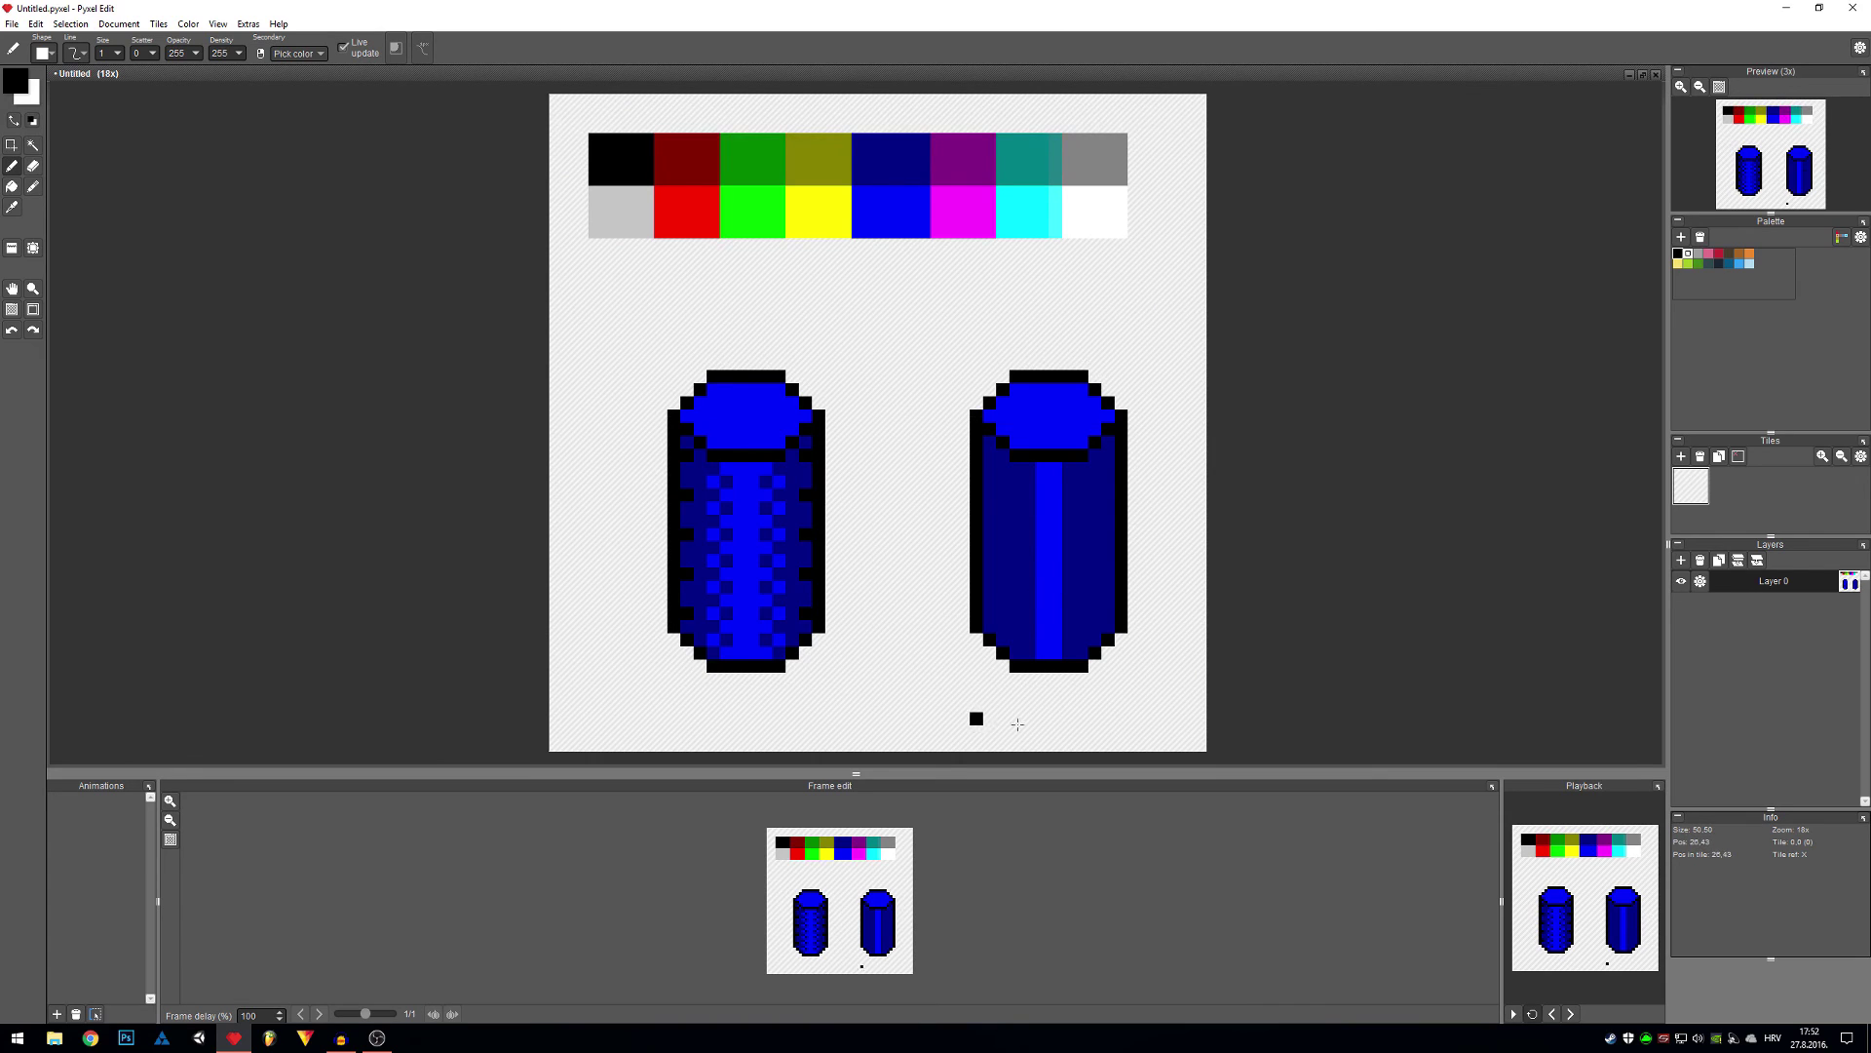
right_click(1053, 565)
scroll(1029, 613, down, 2)
scroll(1031, 594, up, 4)
scroll(1033, 575, down, 3)
scroll(1033, 575, down, 3)
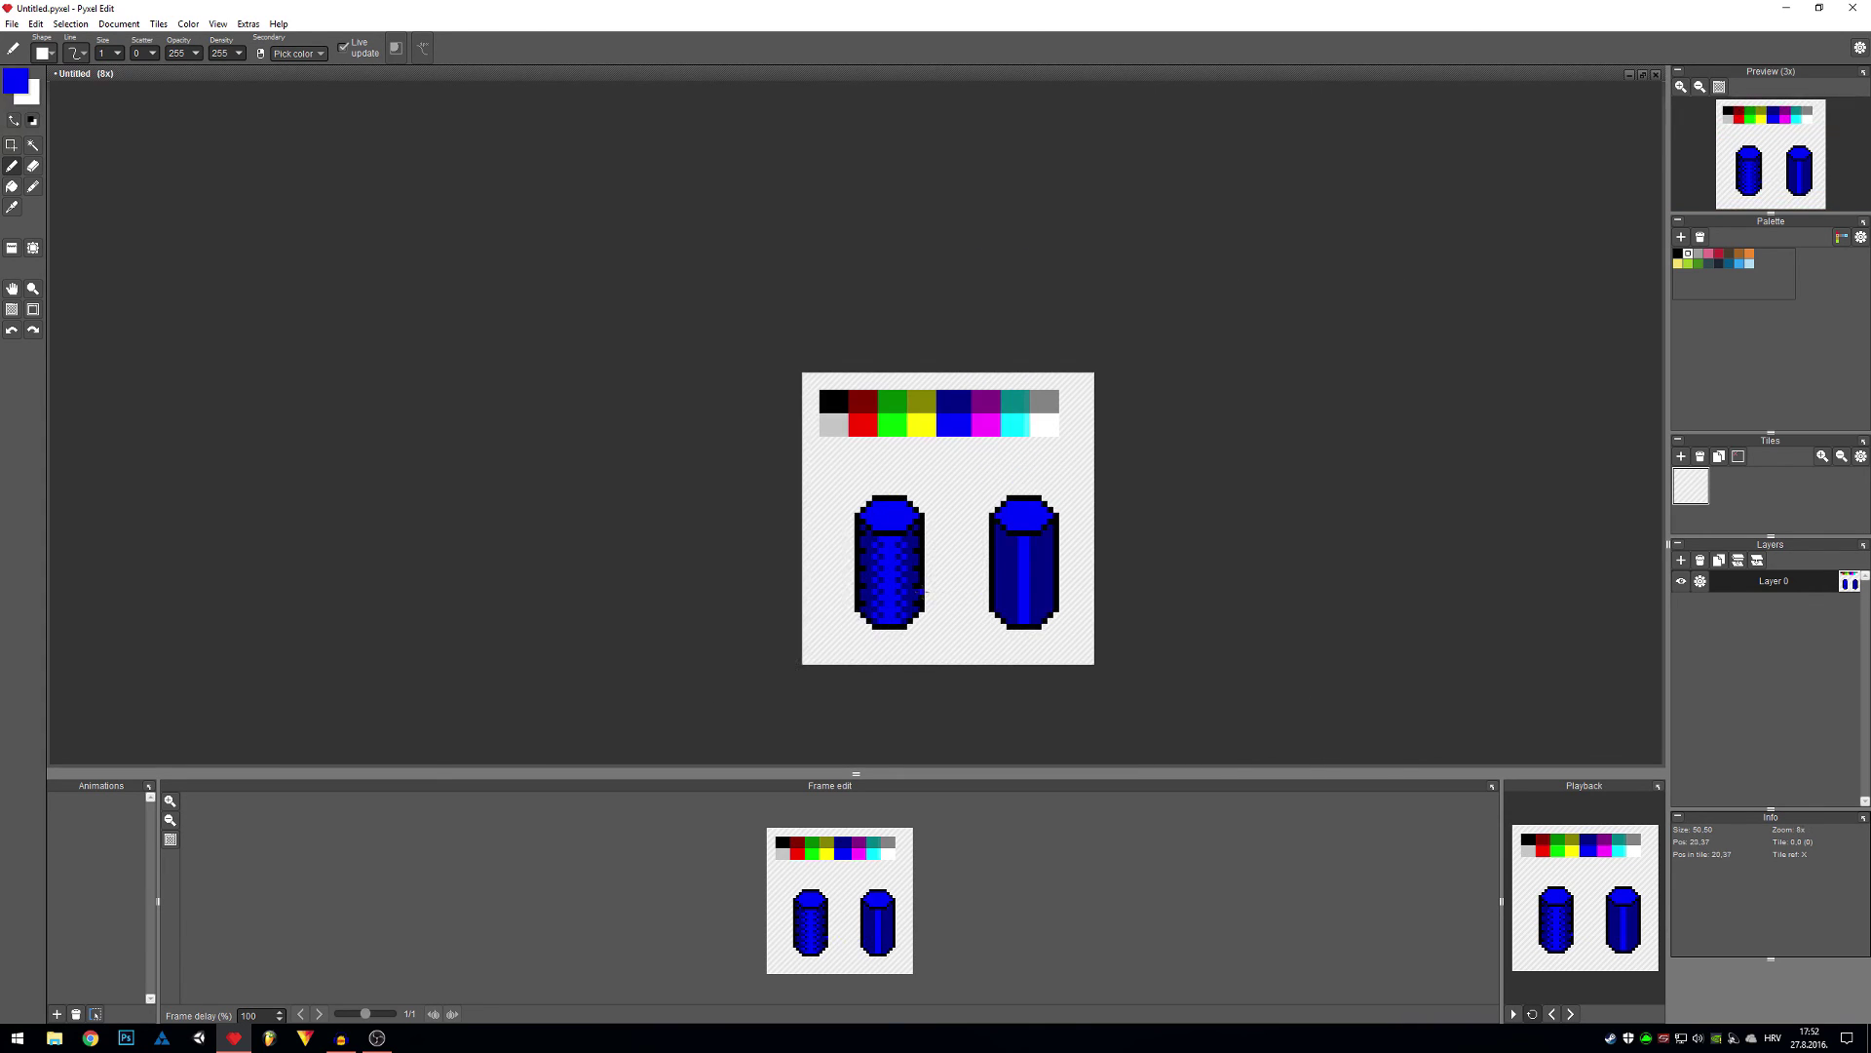
scroll(1010, 561, down, 1)
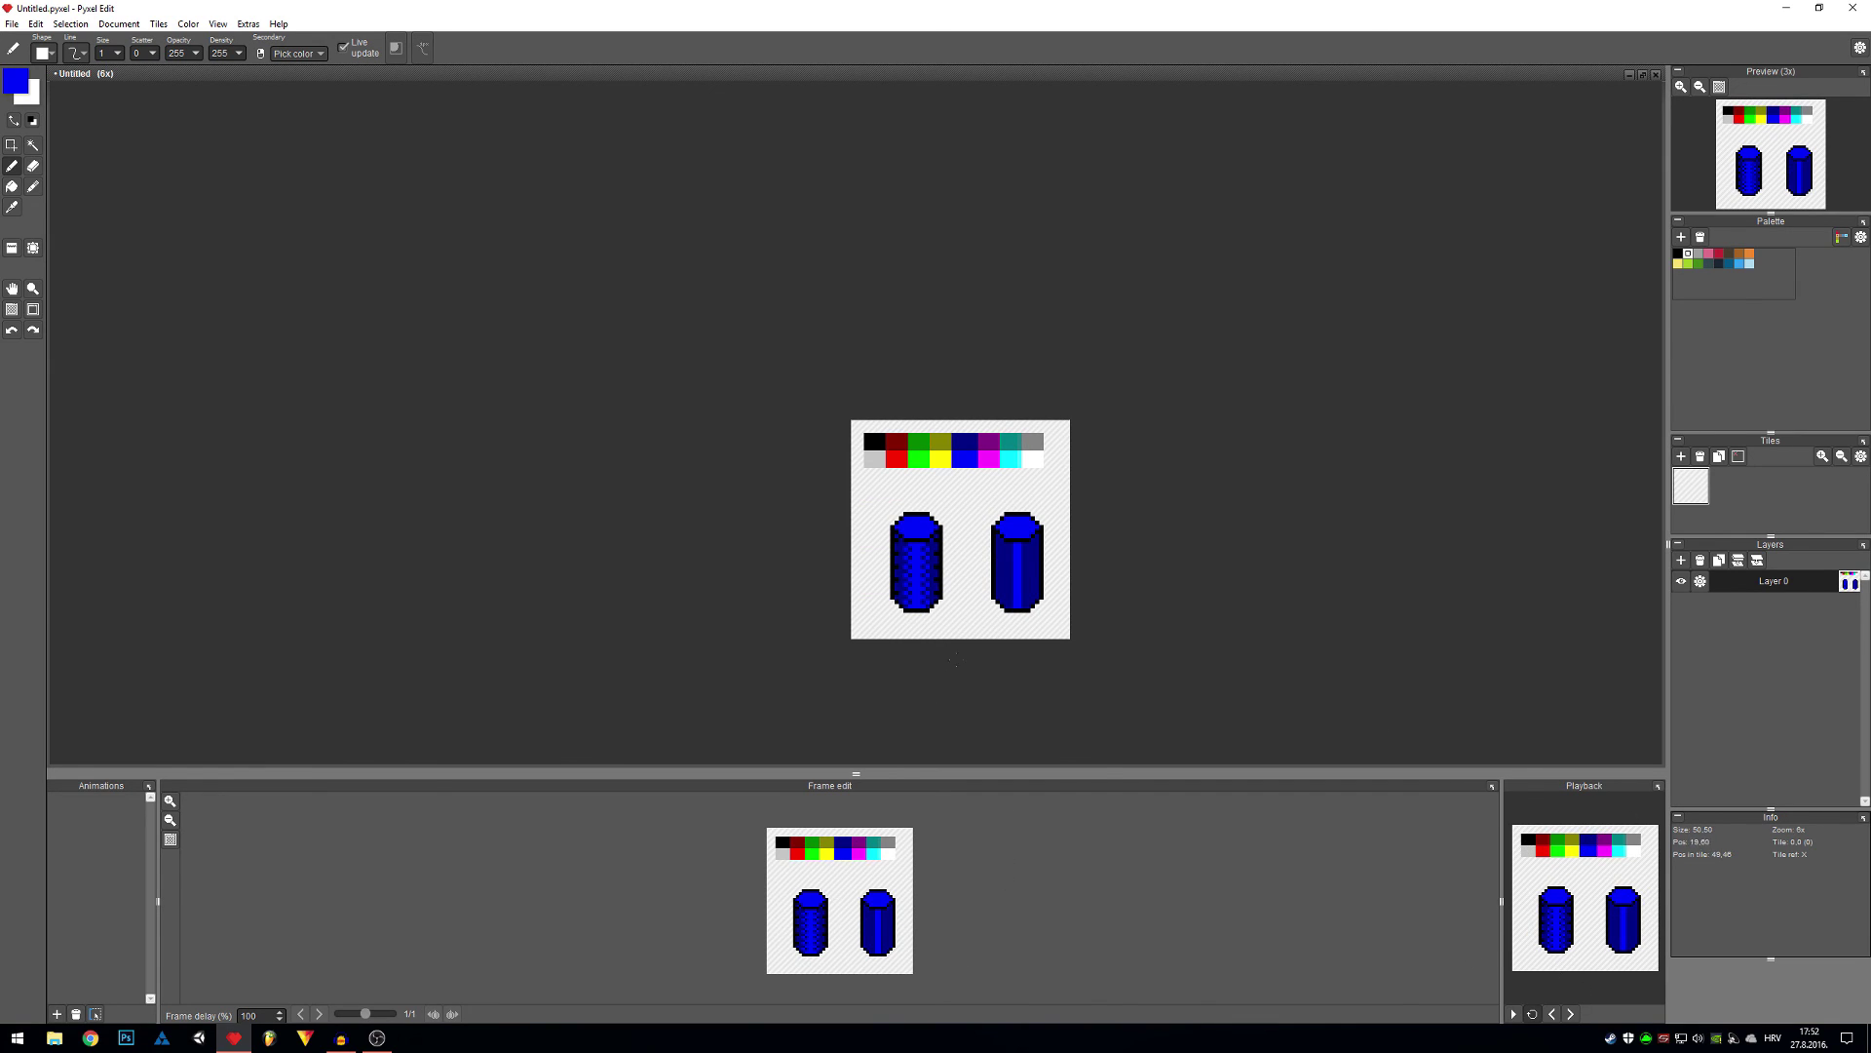
scroll(955, 660, down, 2)
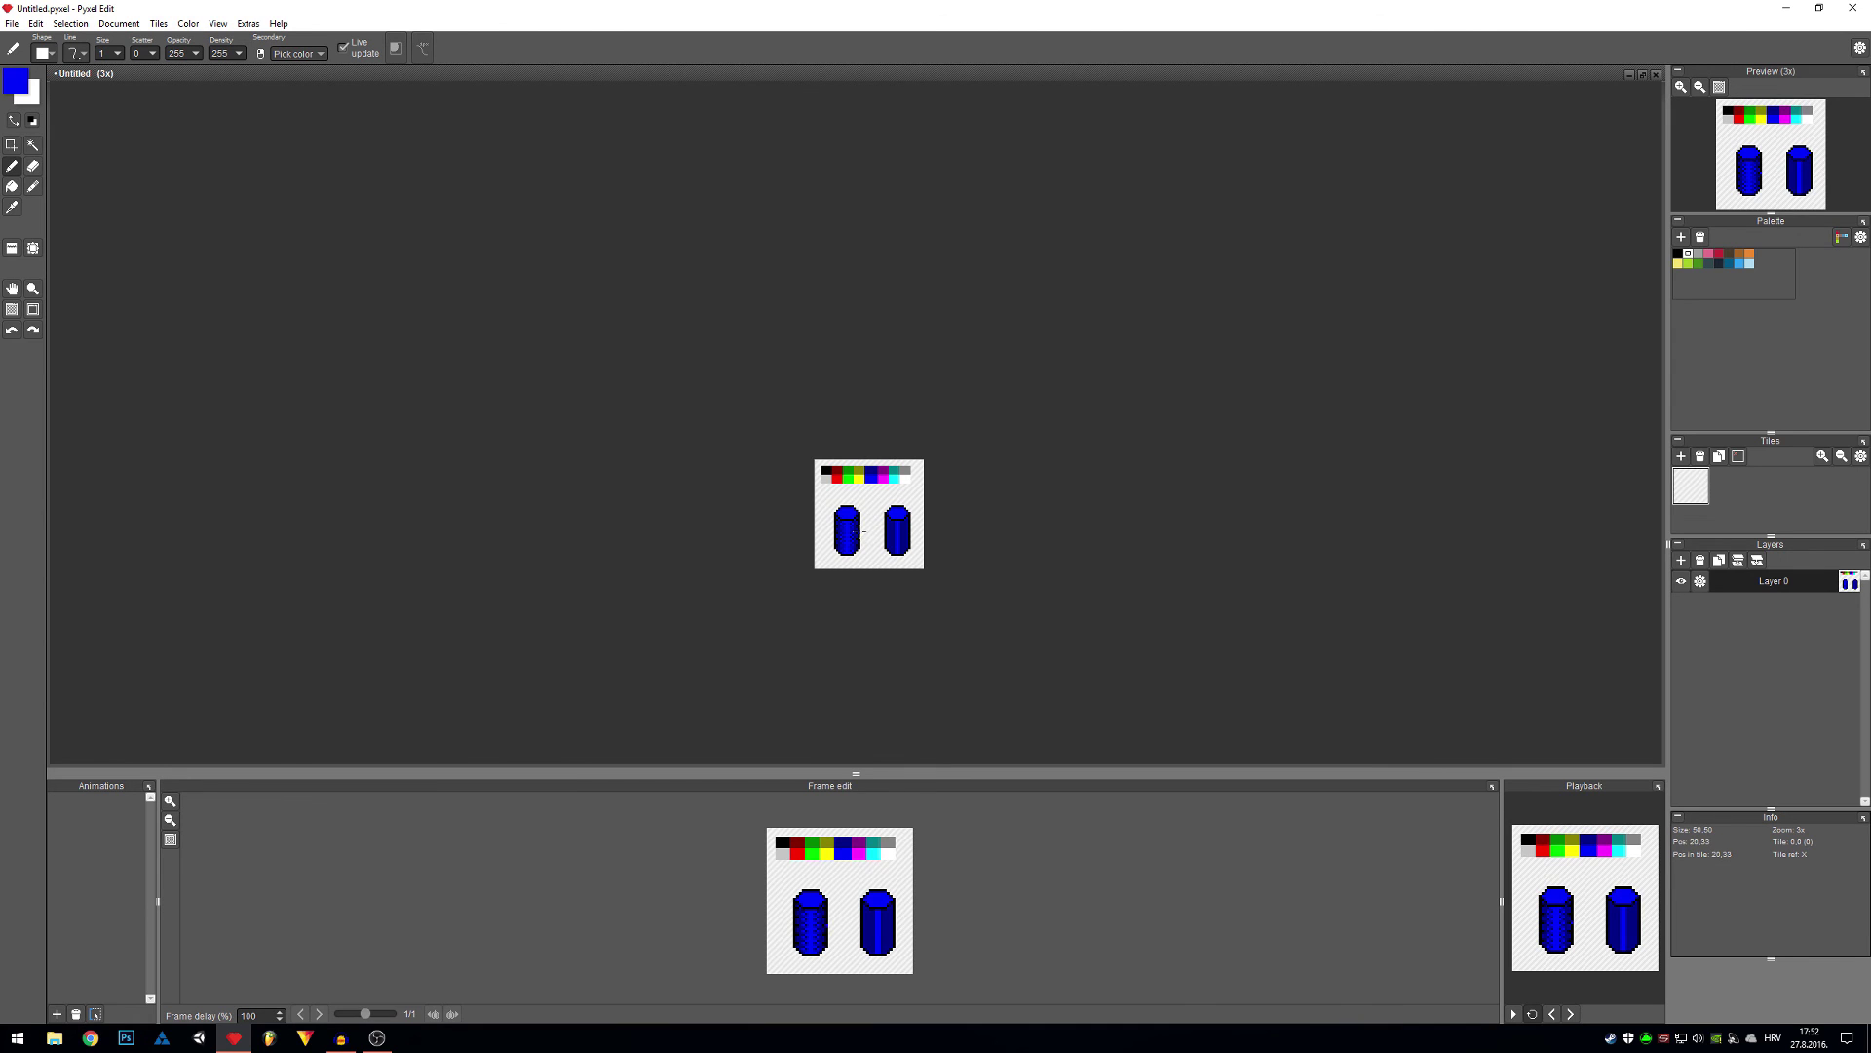
scroll(861, 534, up, 10)
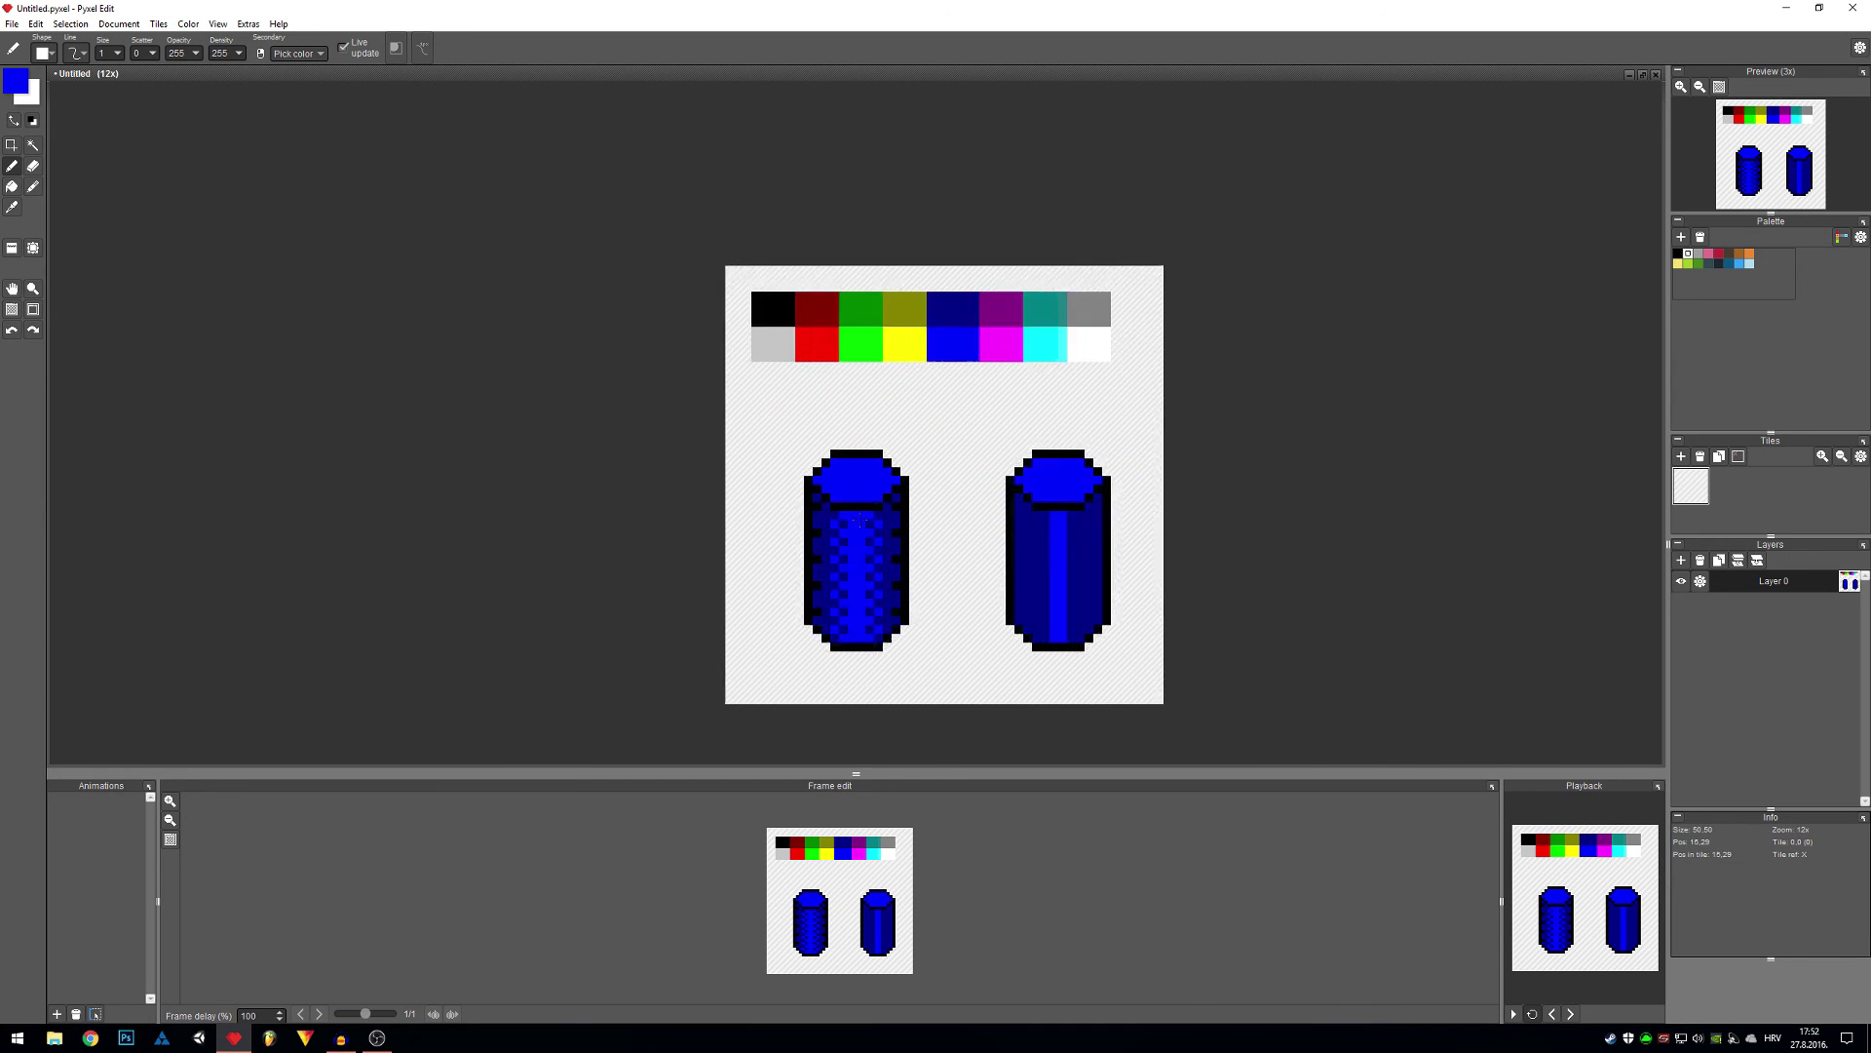
scroll(812, 487, down, 6)
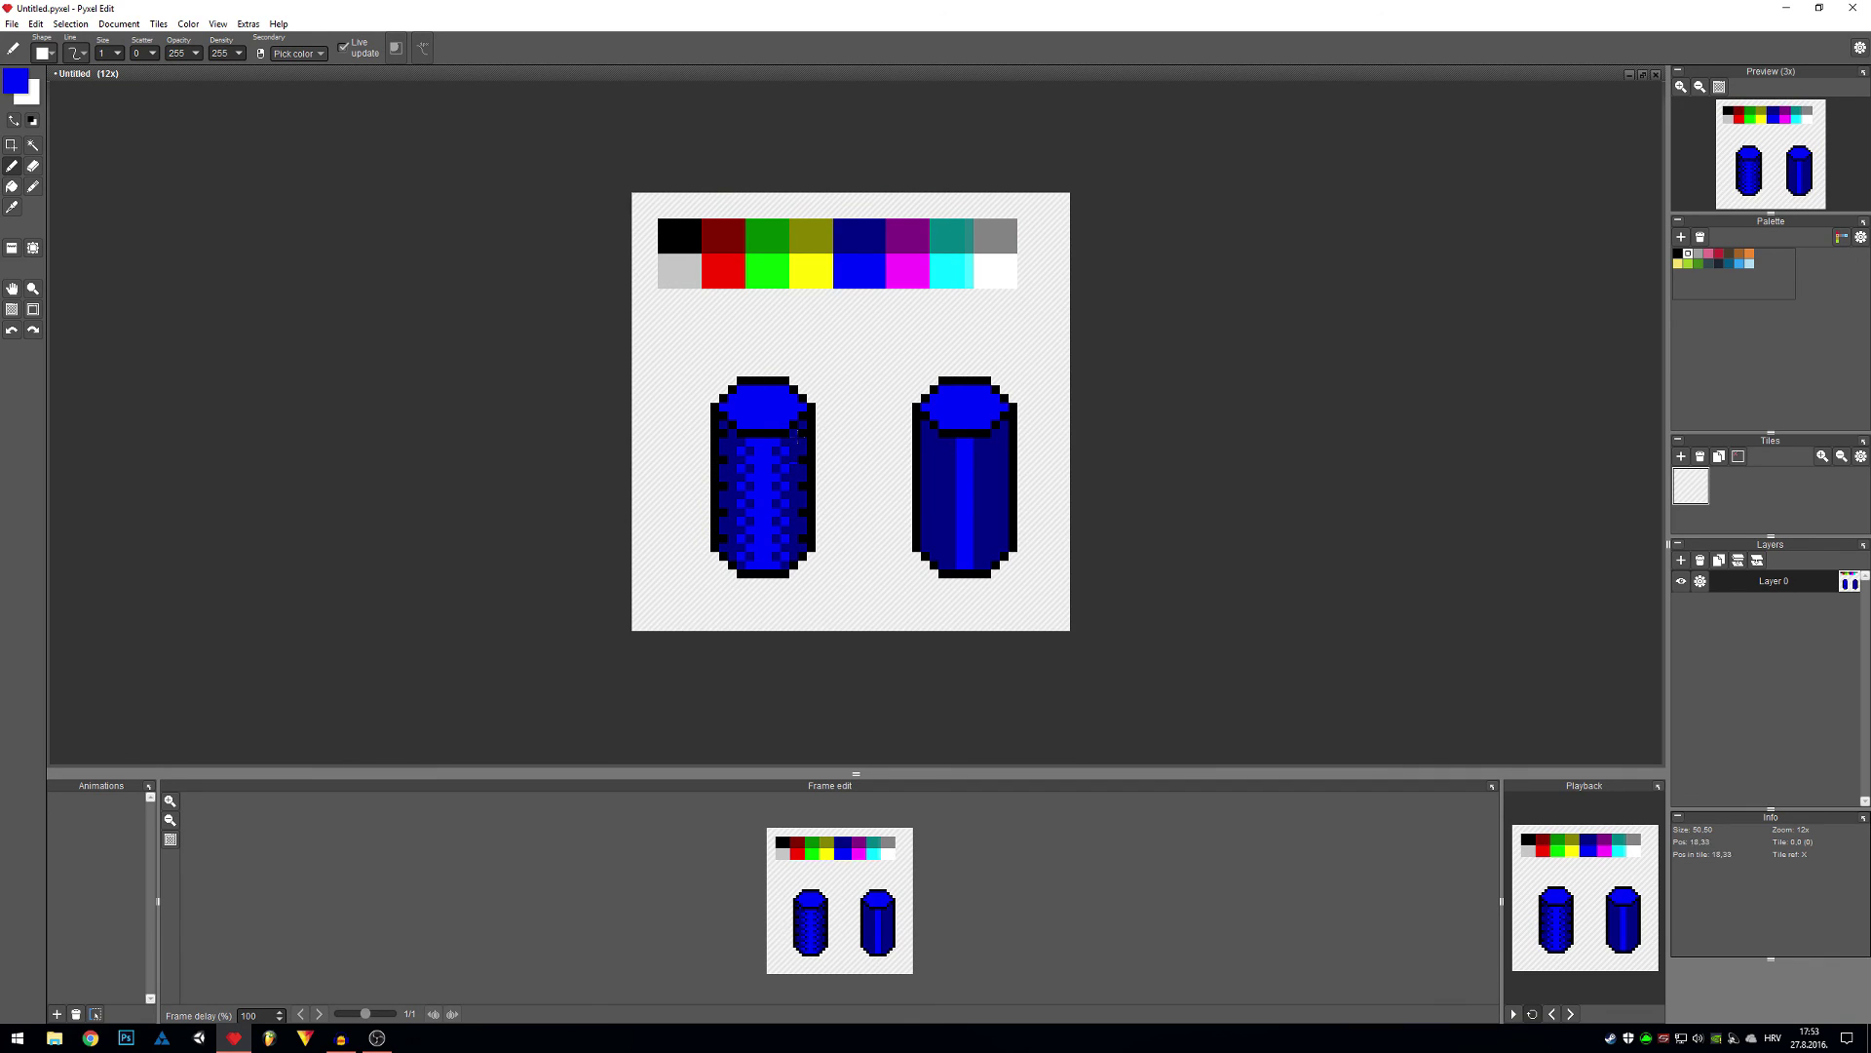
click(694, 564)
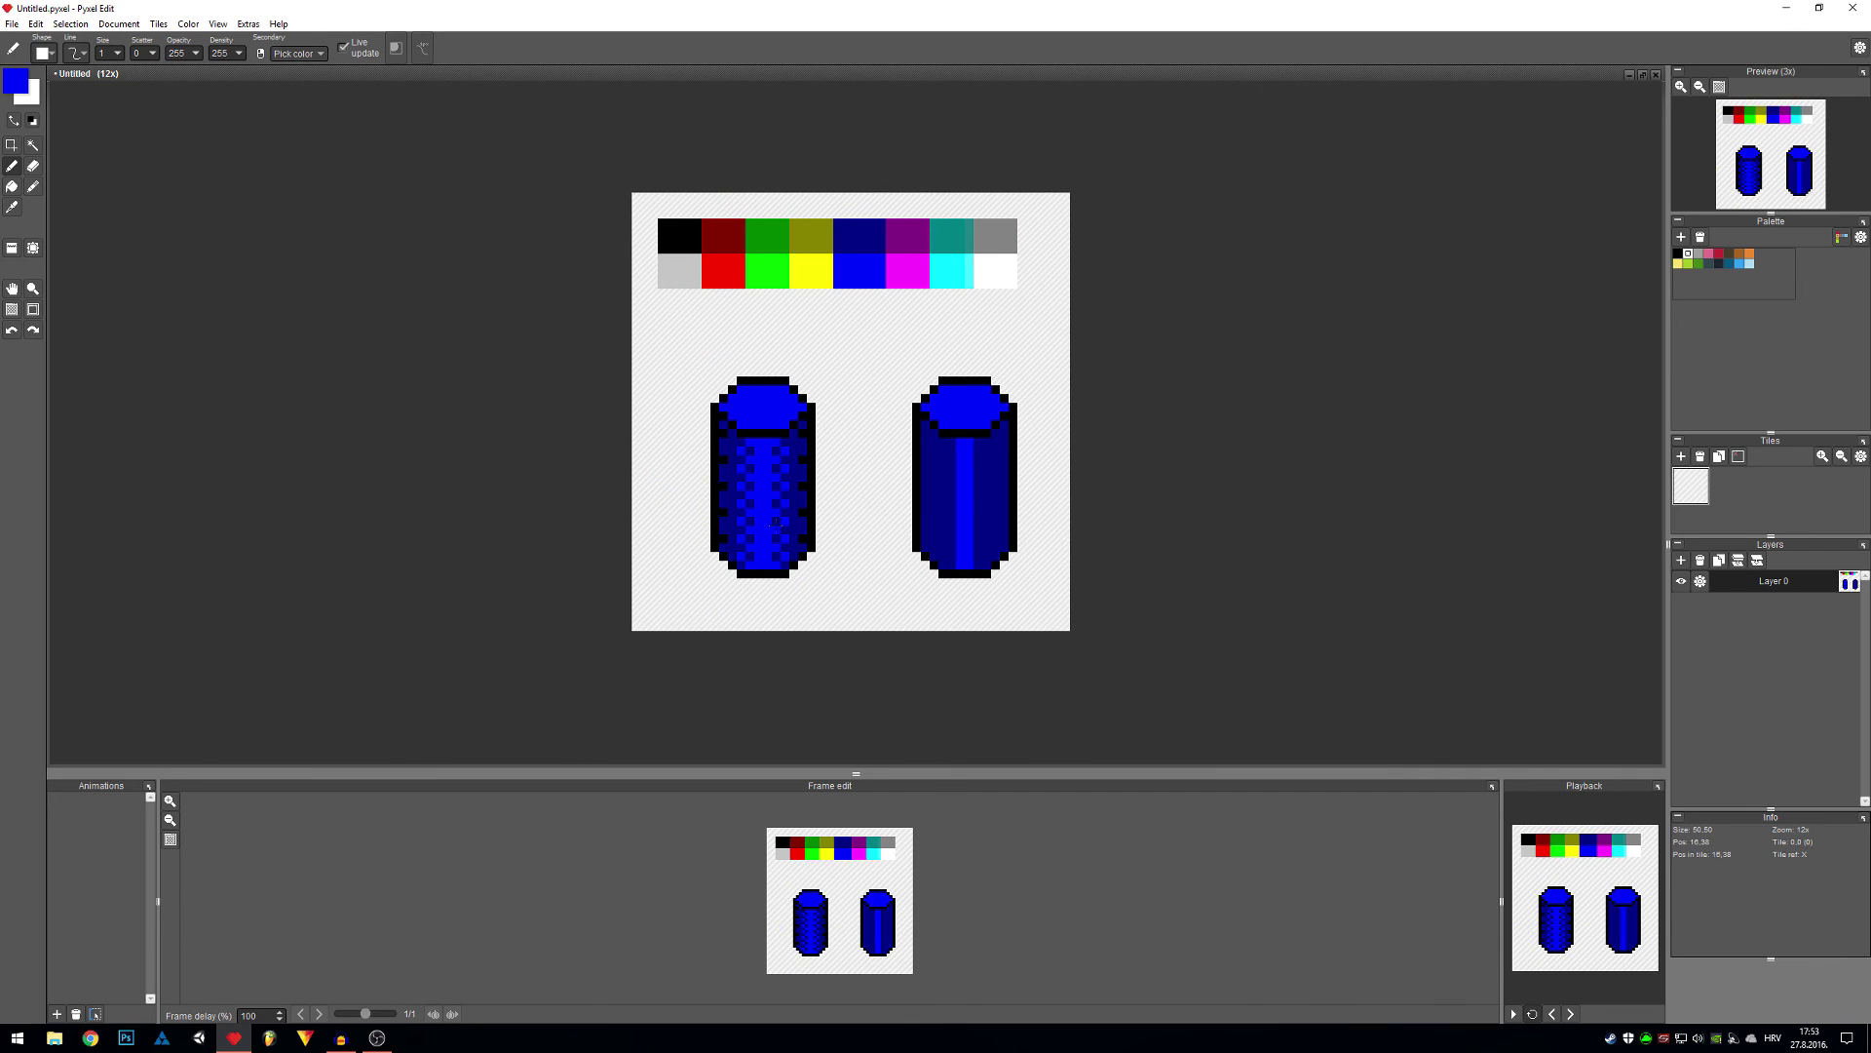